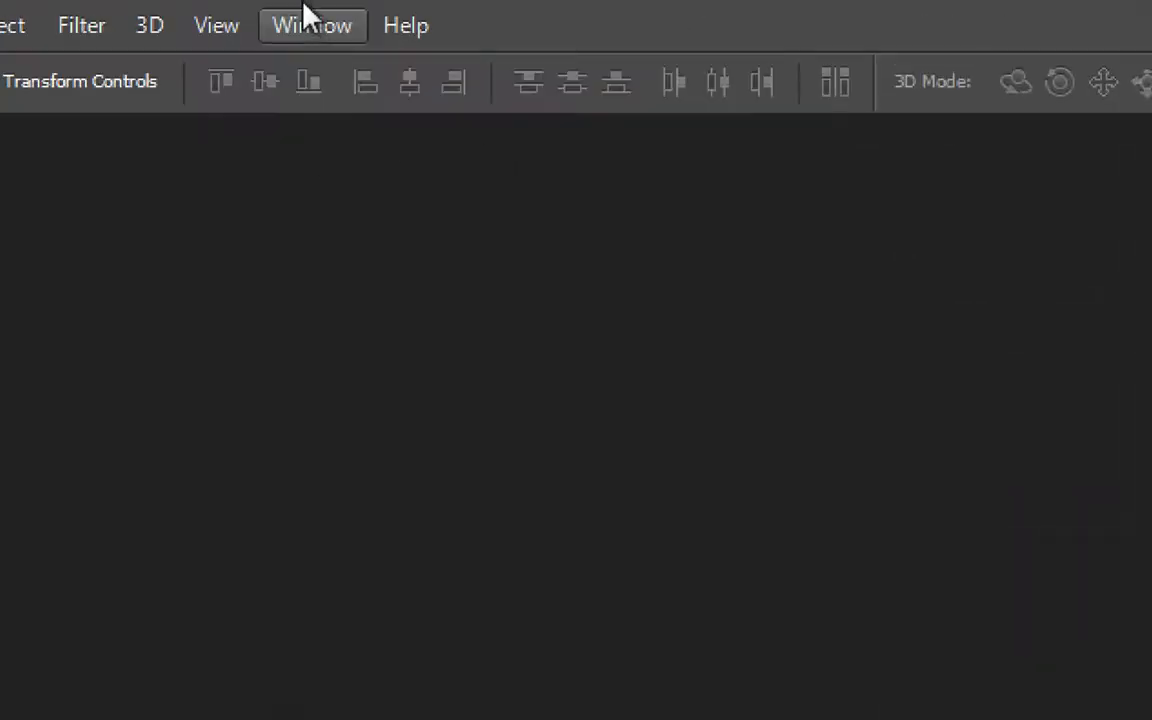
pyautogui.click(333, 30)
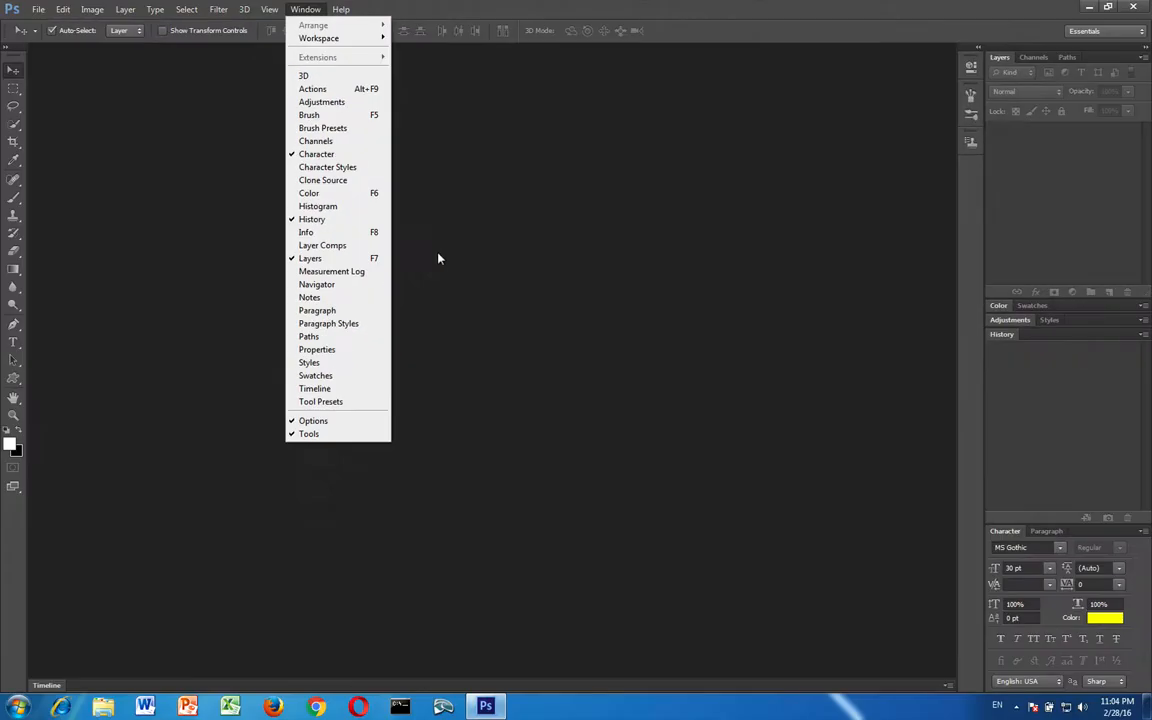
pyautogui.click(660, 542)
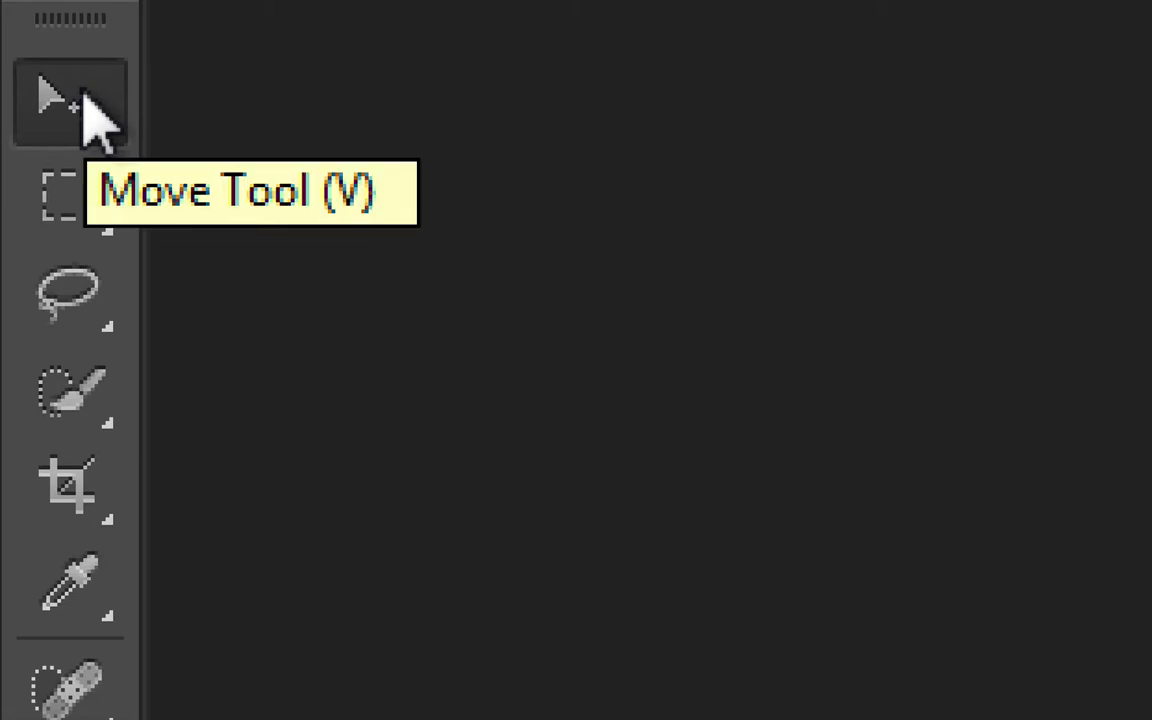
pyautogui.click(93, 193)
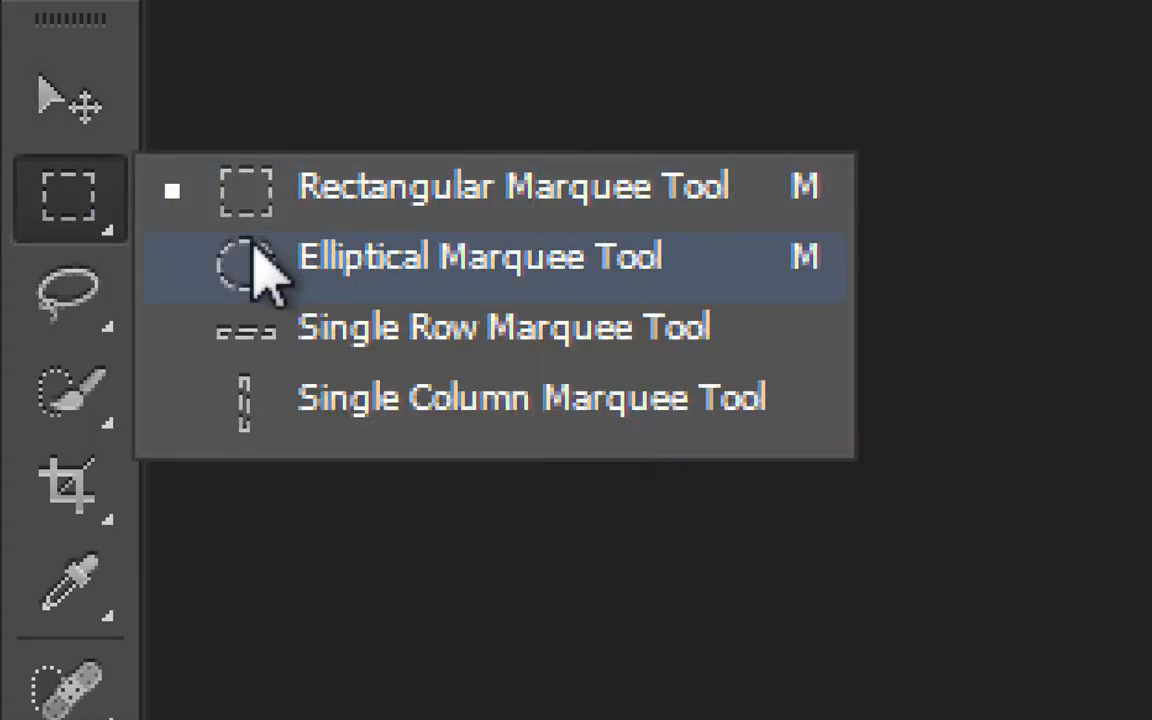
pyautogui.click(95, 206)
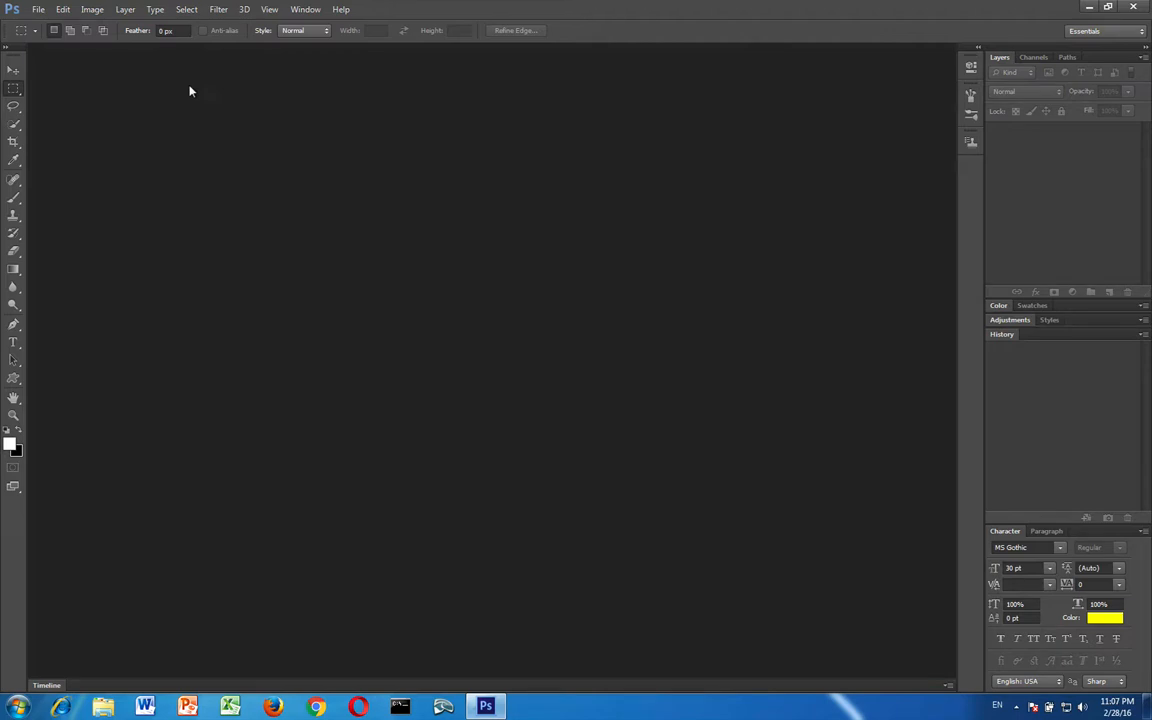
# Open wedding.jpg and pontaball.jpg together from the Desktop, discarding the embedded color profile of pontaball.jpg
pyautogui.click(36, 9)
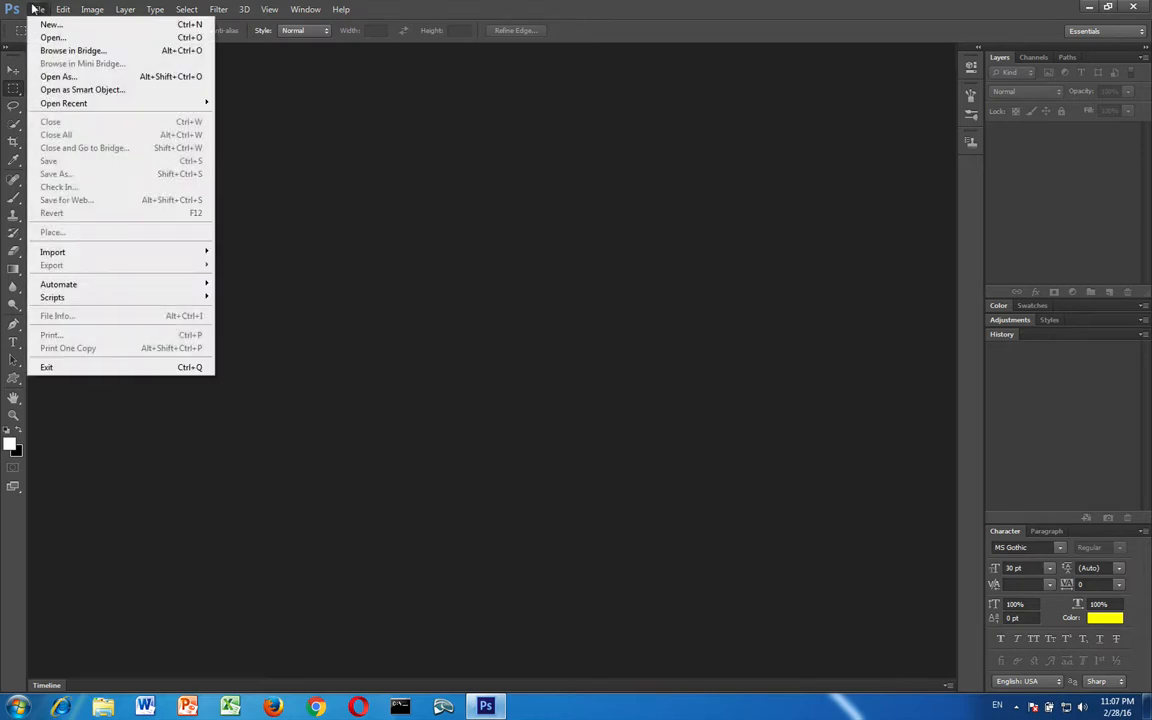
pyautogui.click(40, 37)
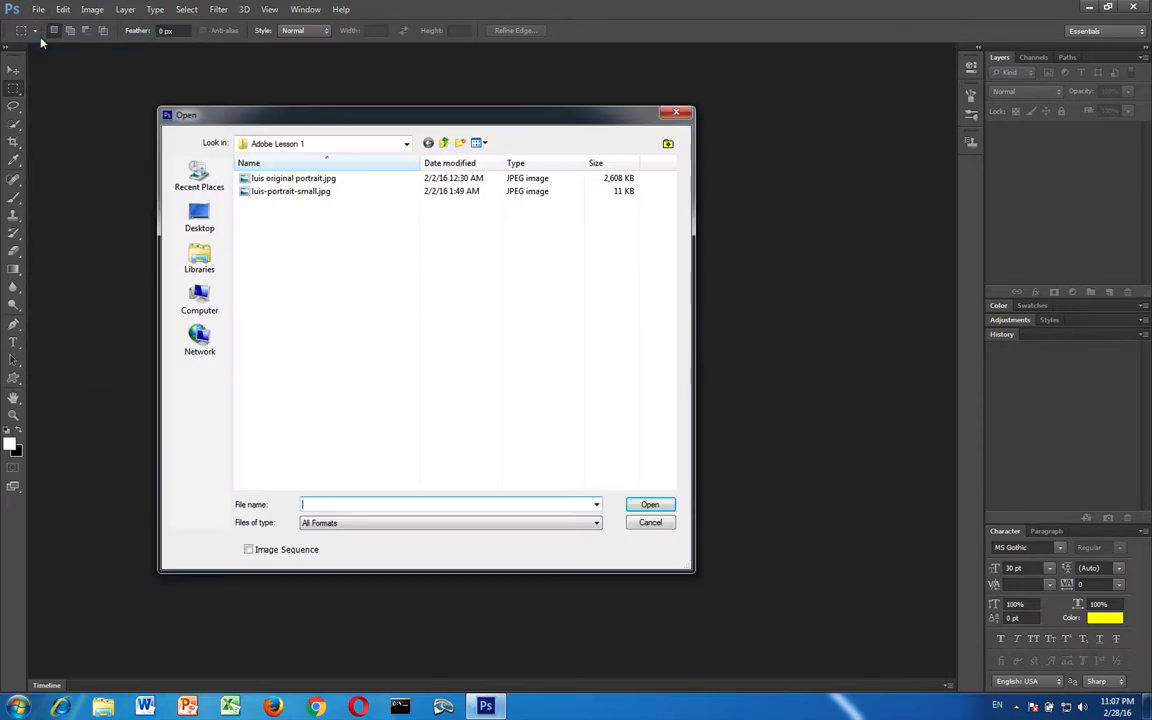
pyautogui.click(182, 216)
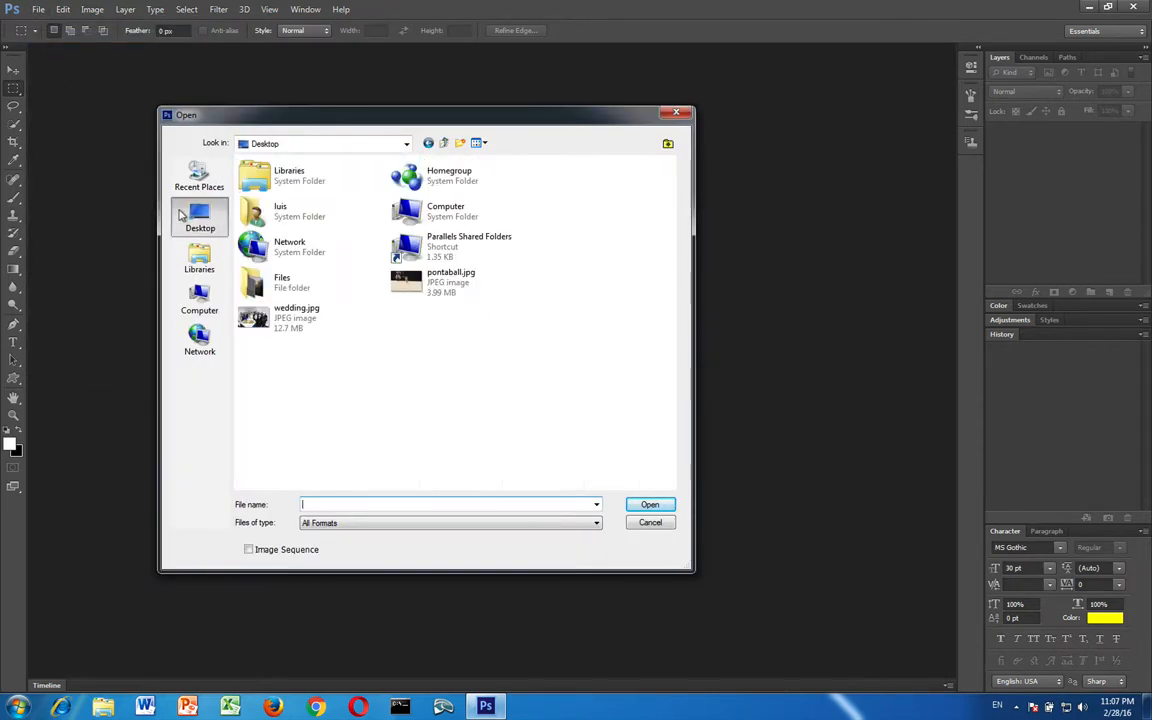
pyautogui.click(280, 322)
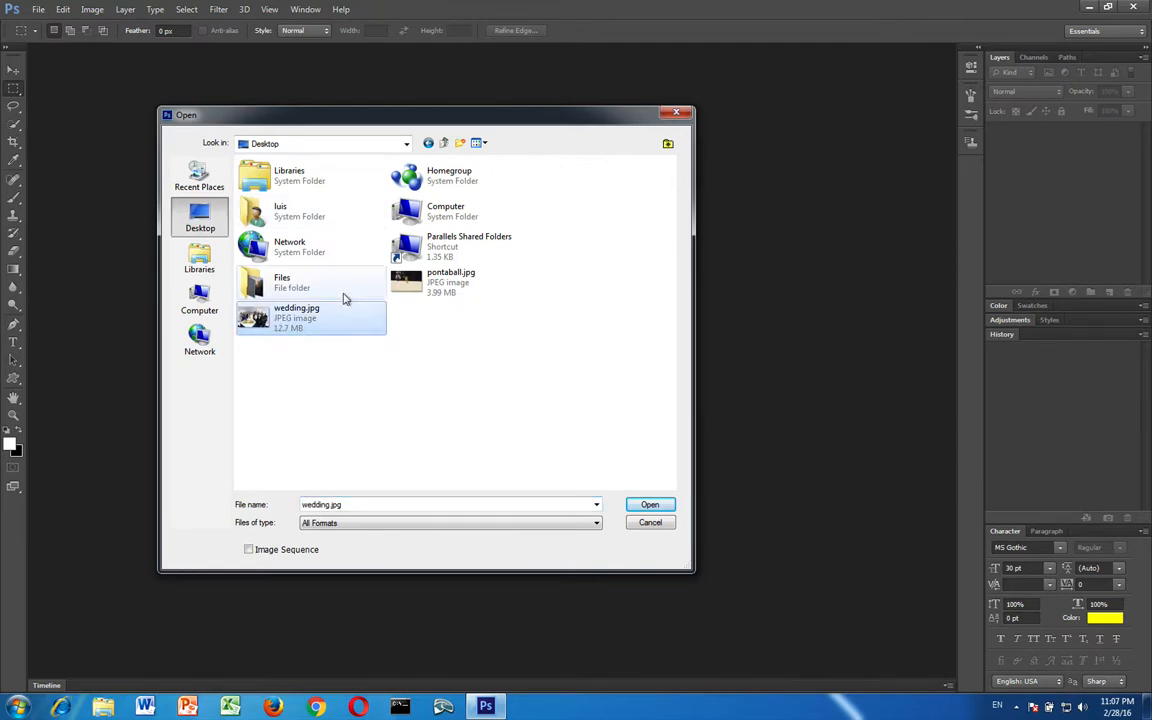
pyautogui.keyDown('ctrl'); pyautogui.click(455, 285); pyautogui.keyUp('ctrl')
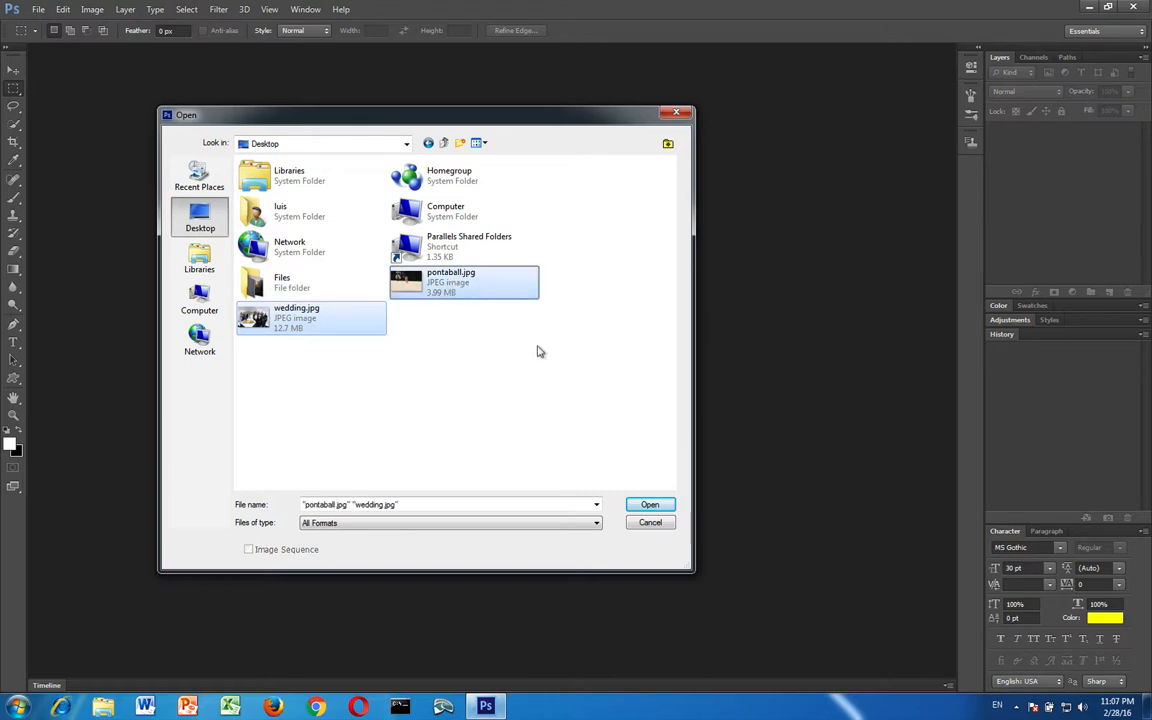
pyautogui.click(646, 503)
pyautogui.click(651, 505)
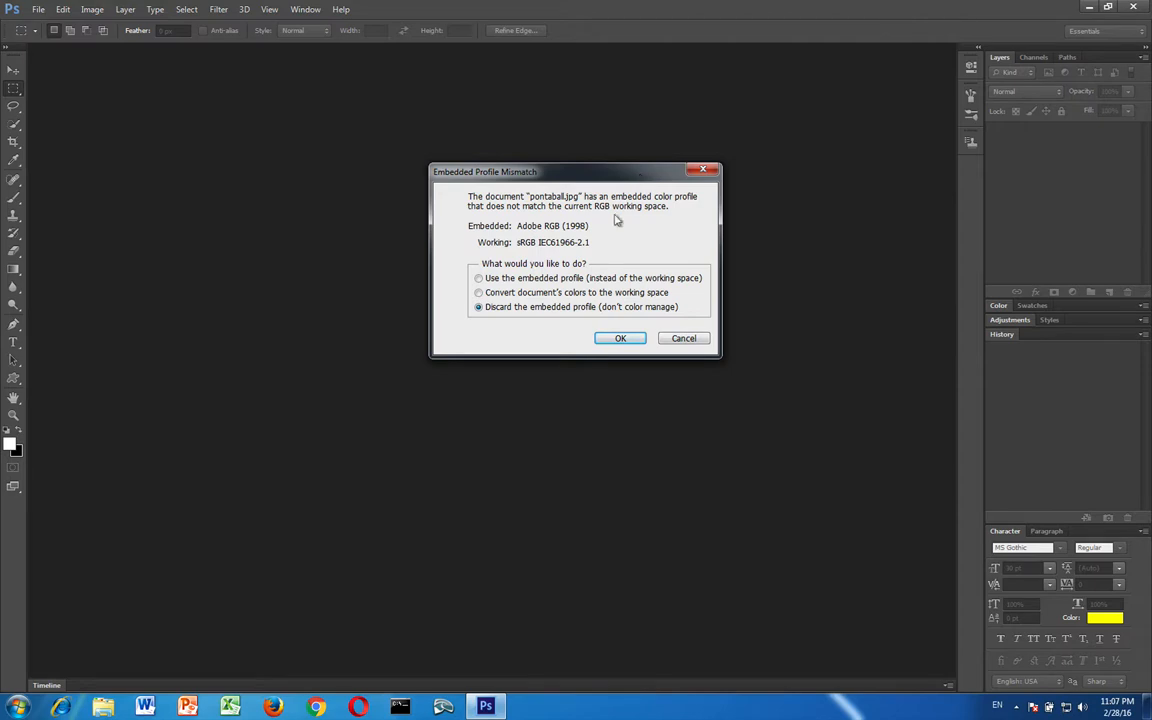
pyautogui.click(607, 340)
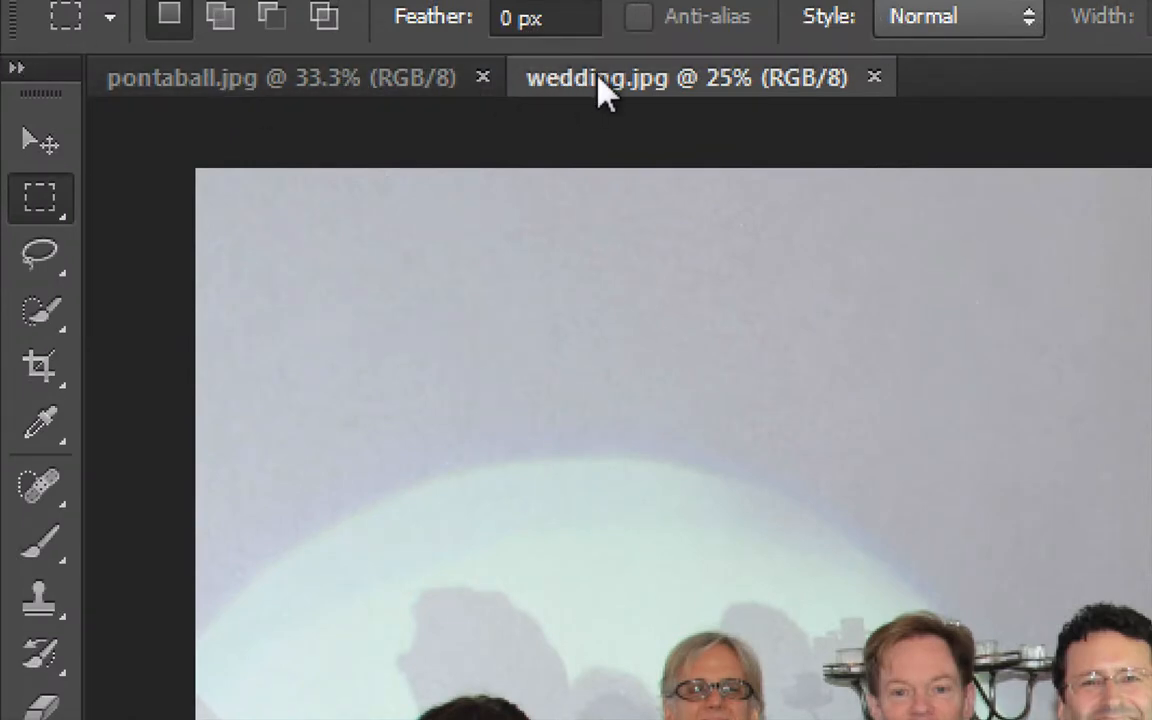
# Look through both open images, bring pontaball.jpg to the front and activate the Rectangular Marquee Tool
pyautogui.click(322, 82)
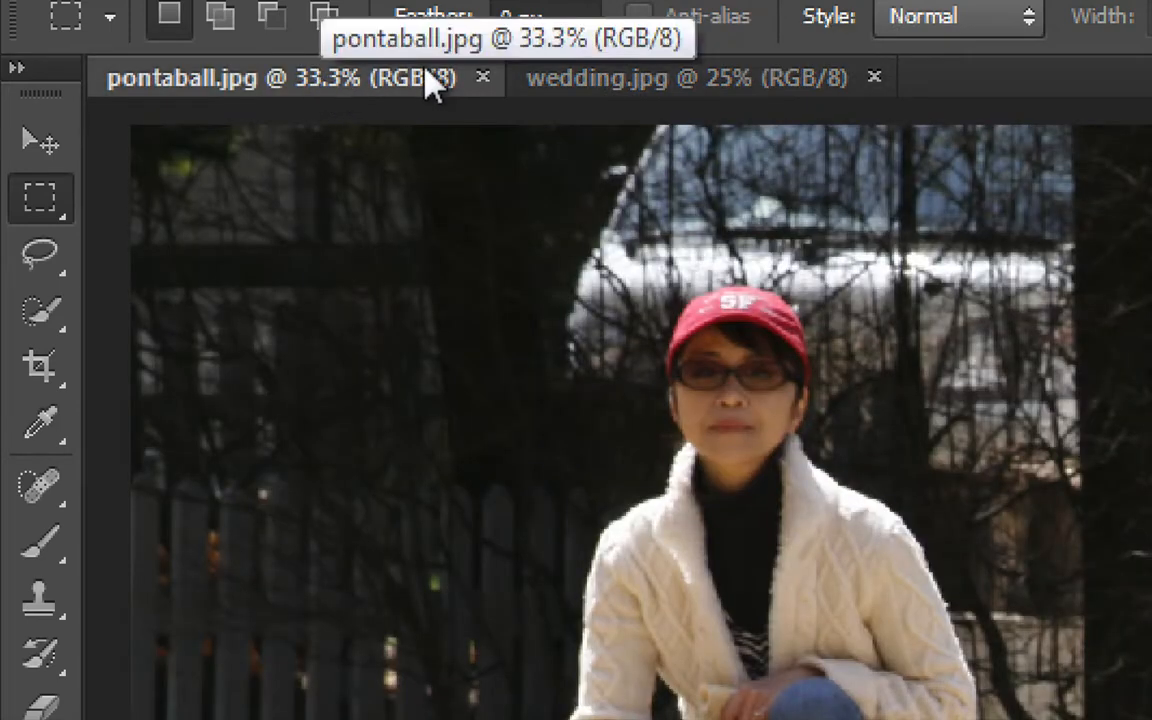
pyautogui.click(630, 84)
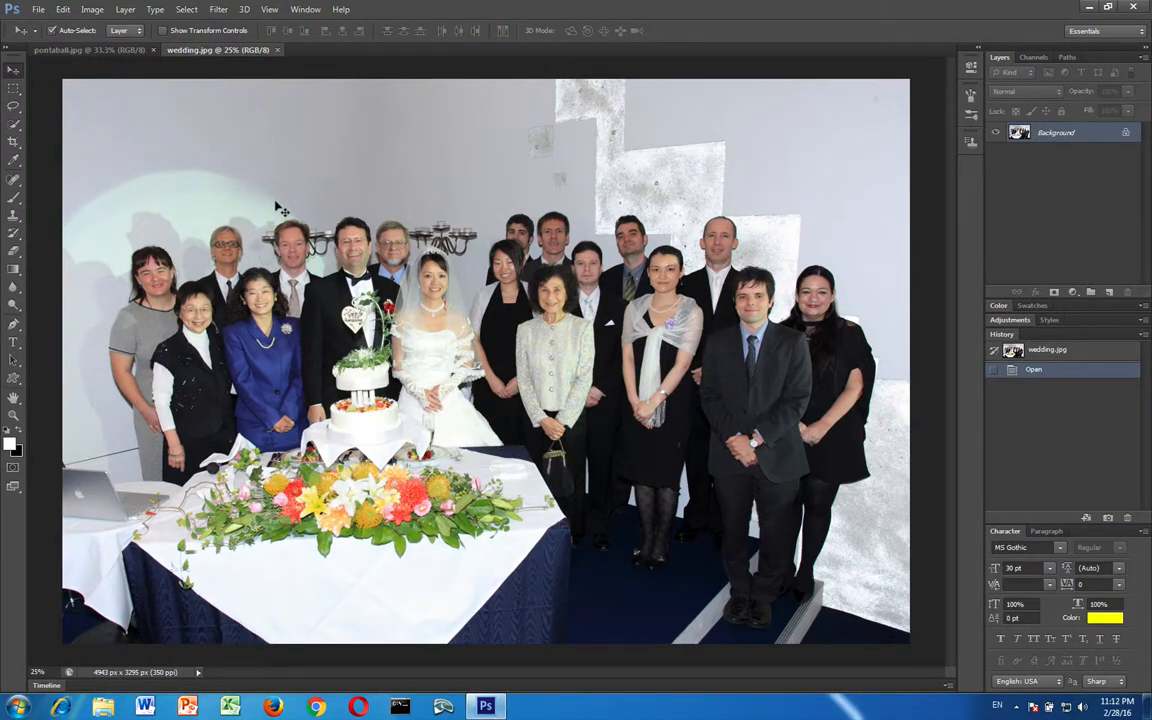
pyautogui.click(73, 51)
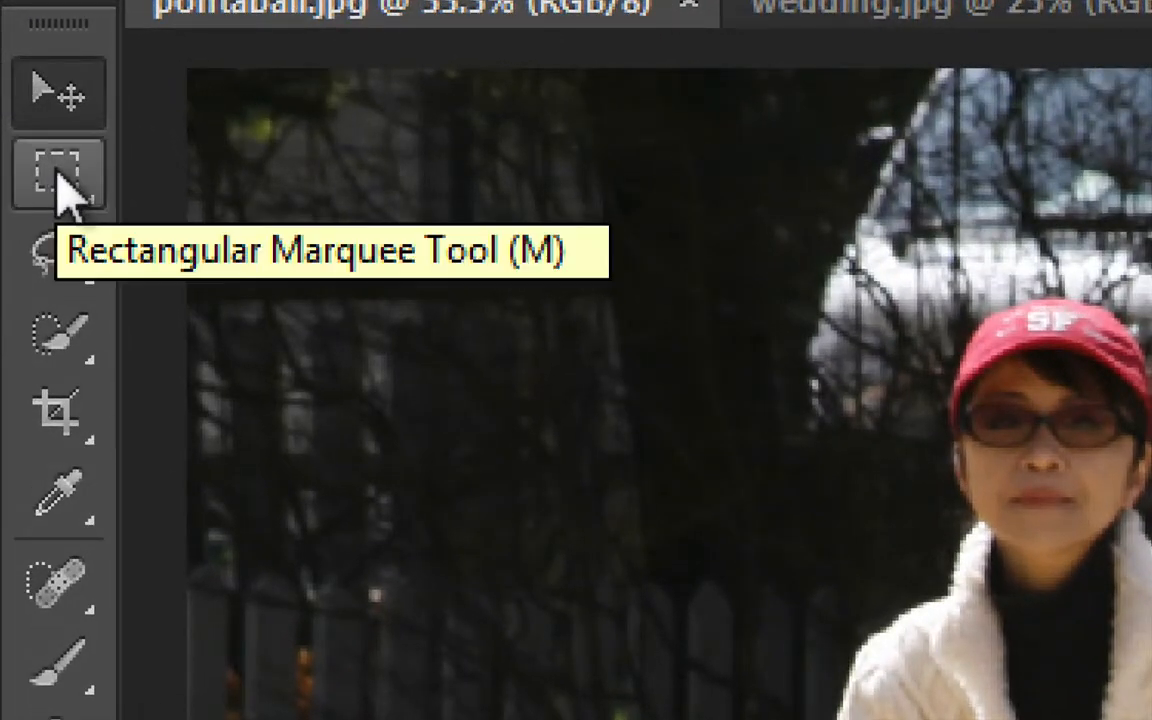
pyautogui.click(57, 174)
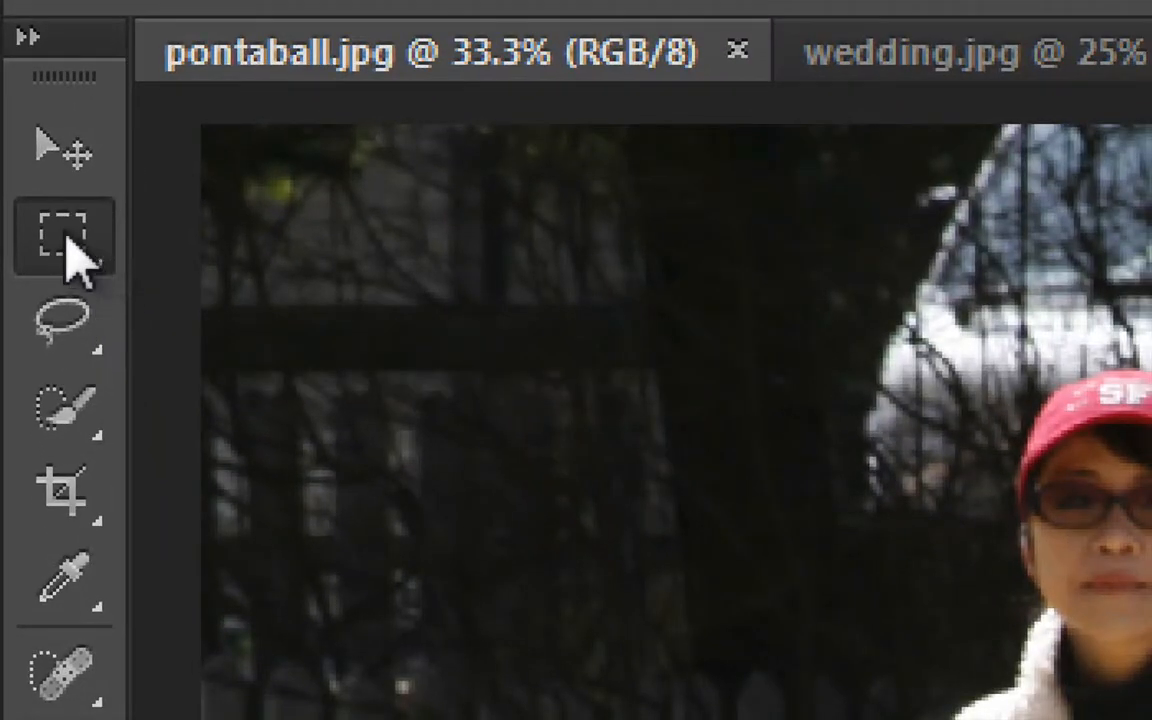
pyautogui.rightClick(68, 240)
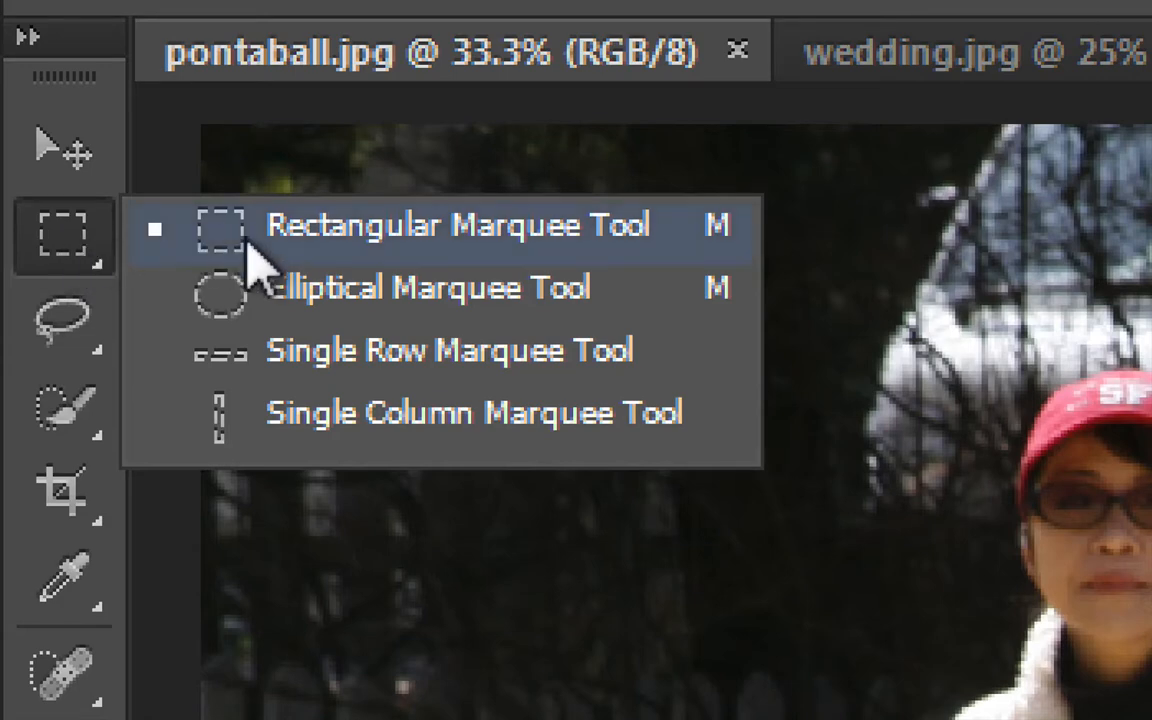
pyautogui.click(366, 240)
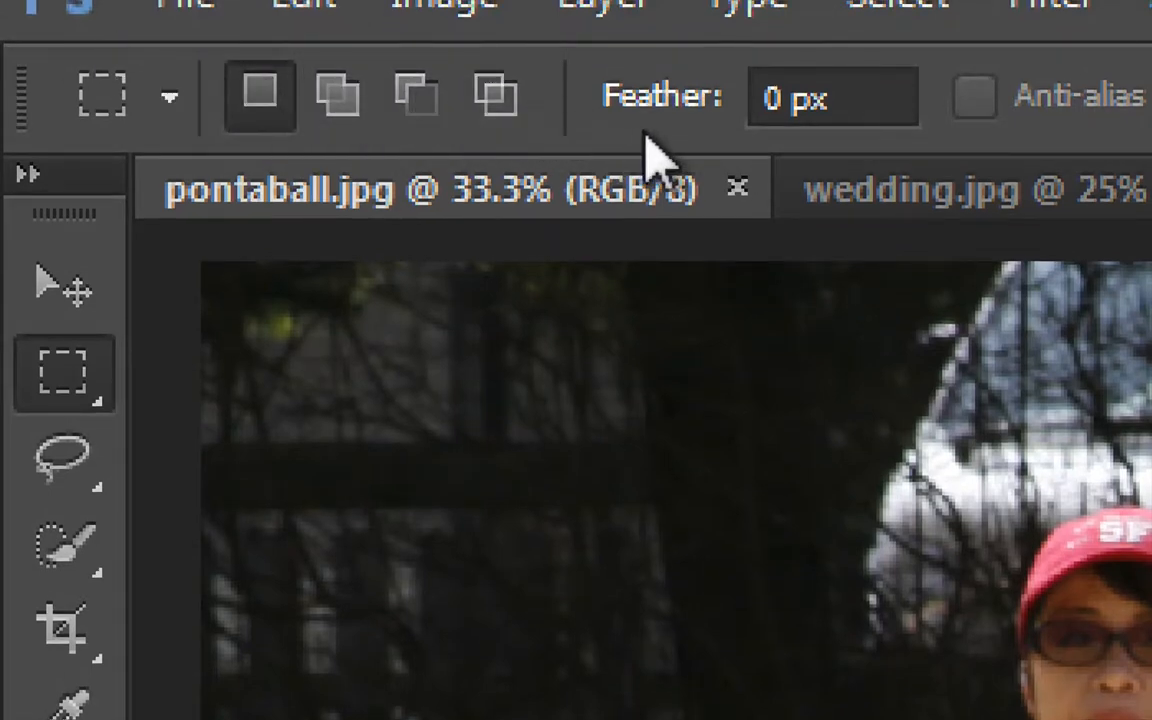
# Draw an unfeathered rectangular selection of about 642 by 1107 px around the running dog in pontaball.jpg
pyautogui.click(865, 100)
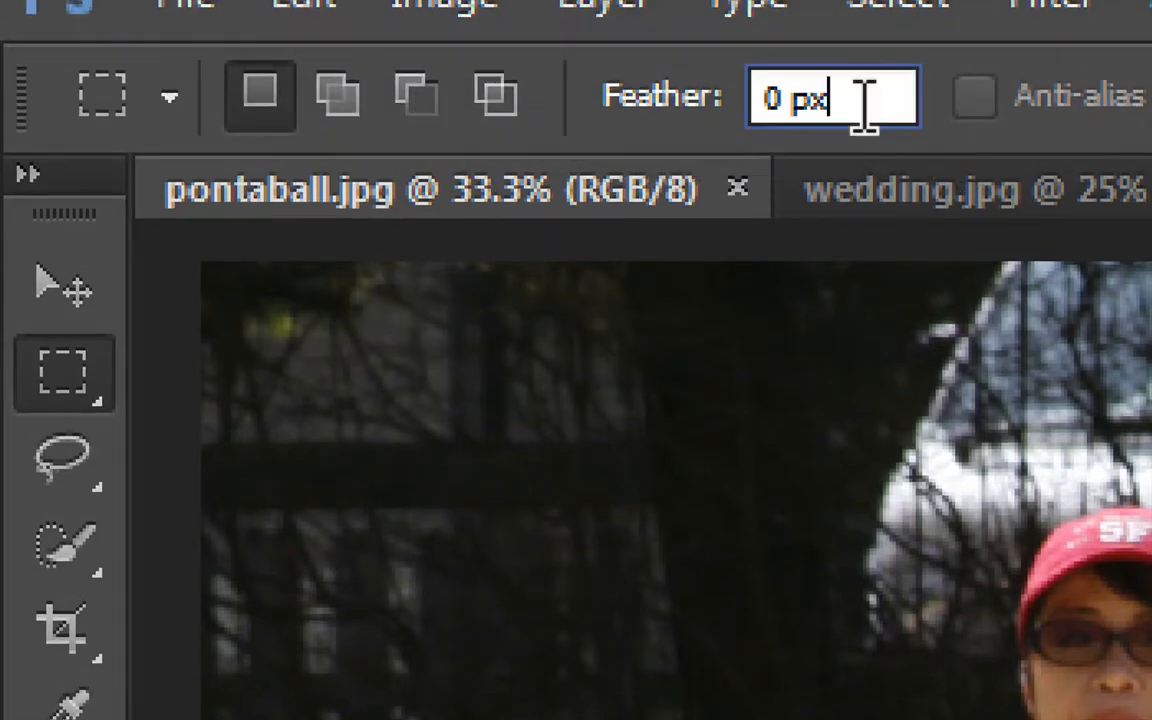
pyautogui.click(930, 90)
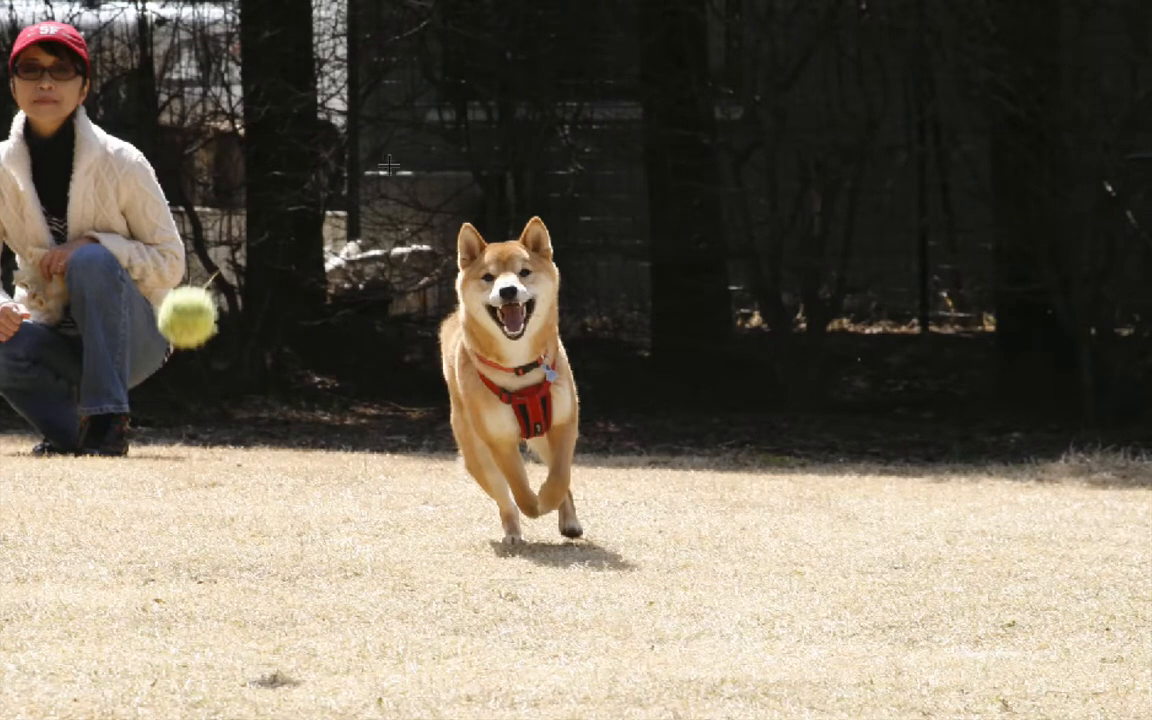
pyautogui.moveTo(389, 163); pyautogui.dragTo(648, 616)
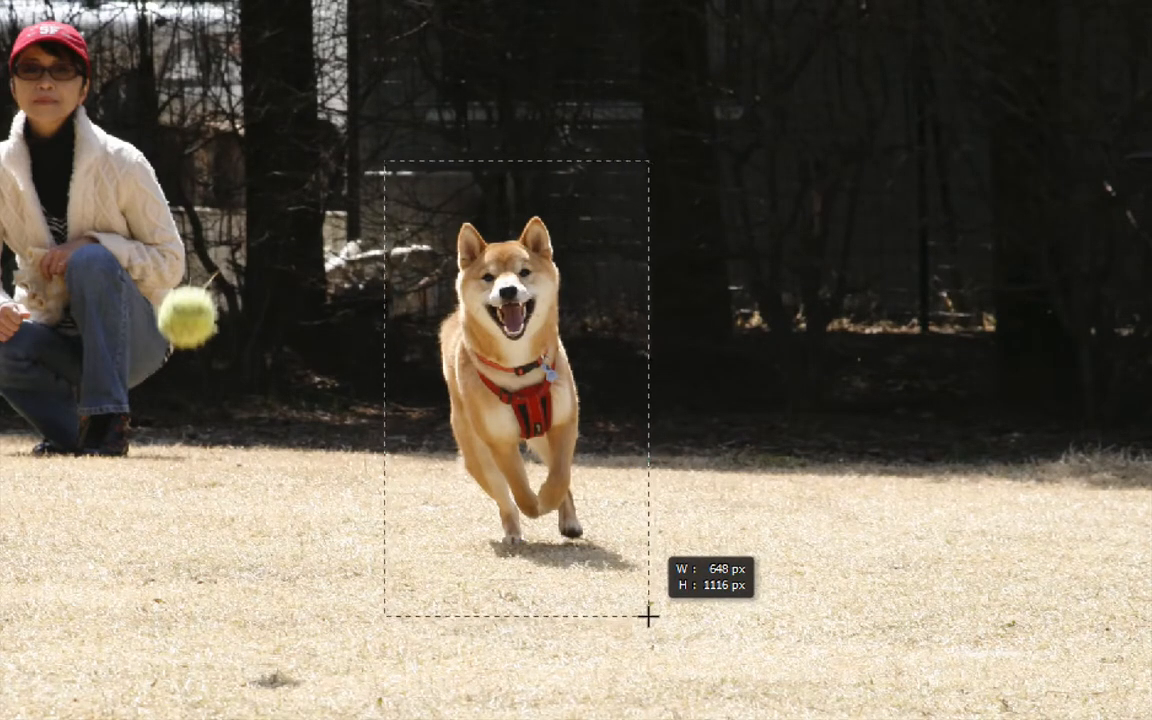
pyautogui.moveTo(648, 616); pyautogui.dragTo(646, 613)
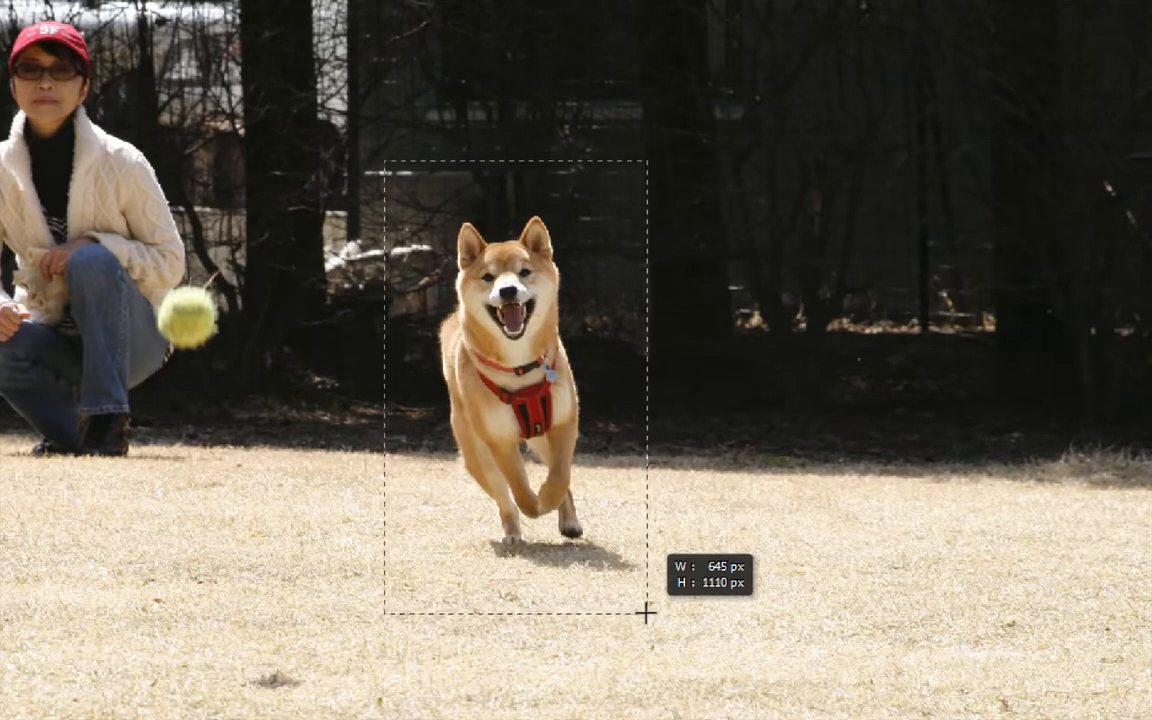
pyautogui.moveTo(646, 613); pyautogui.dragTo(644, 611)
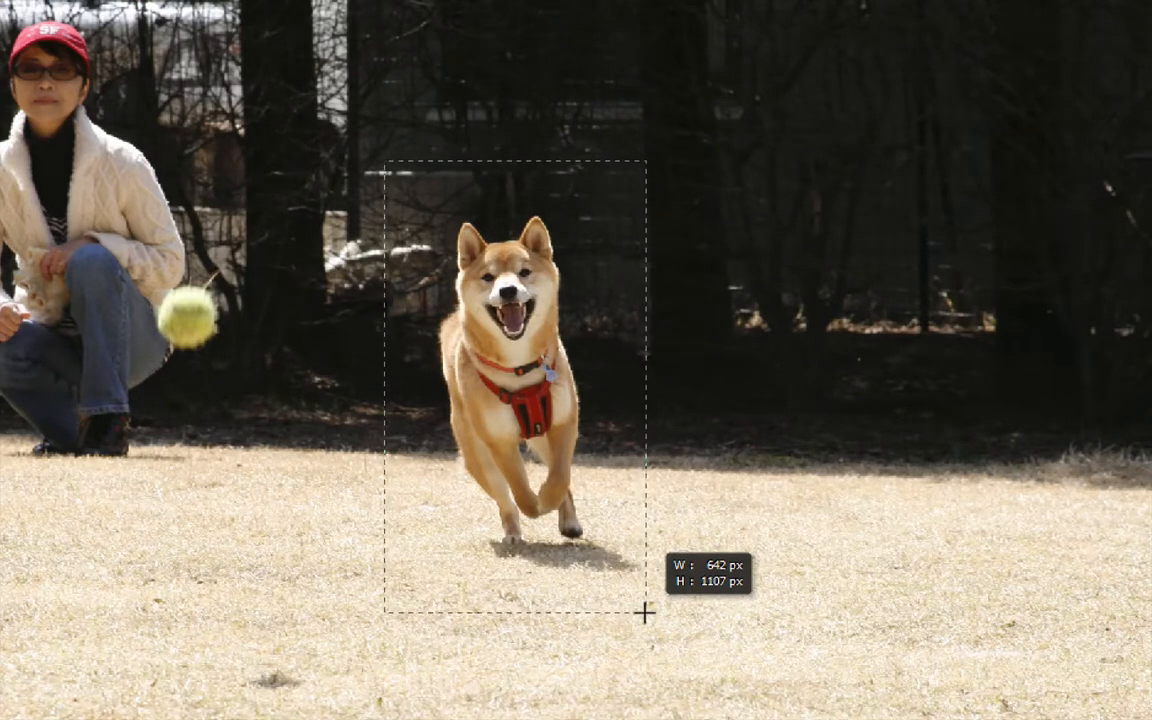
pyautogui.moveTo(644, 611); pyautogui.dragTo(644, 611)
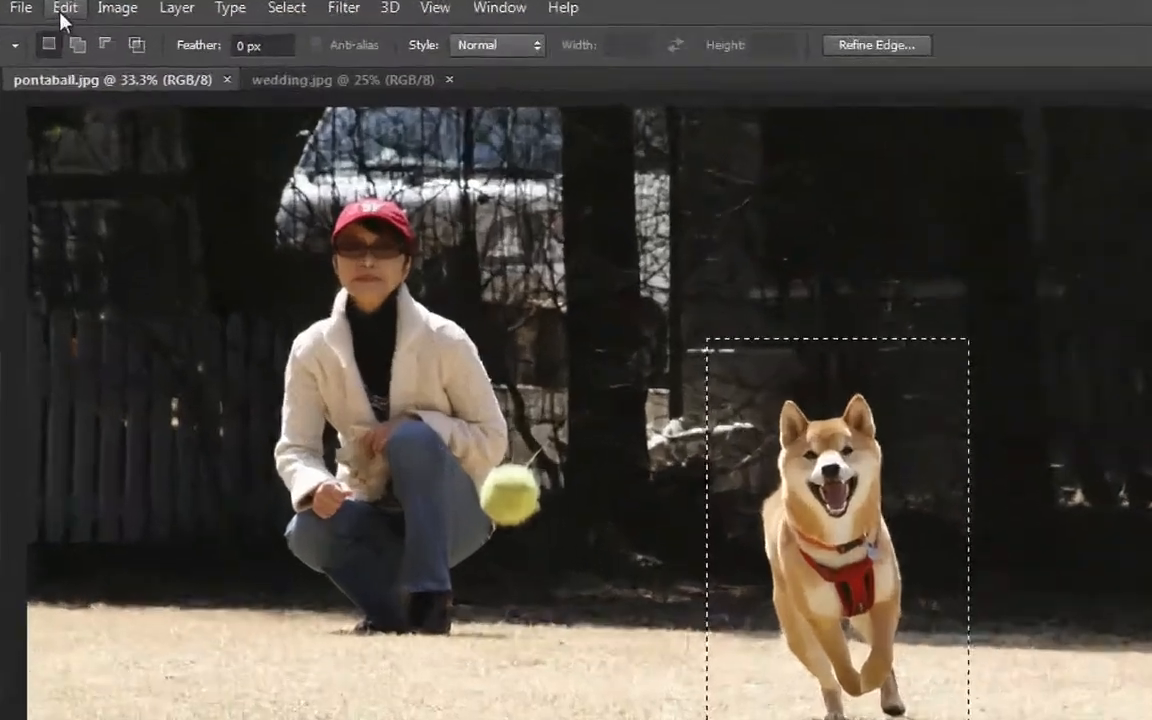
# Copy the selected dog area from pontaball.jpg and paste it into wedding.jpg
pyautogui.click(60, 12)
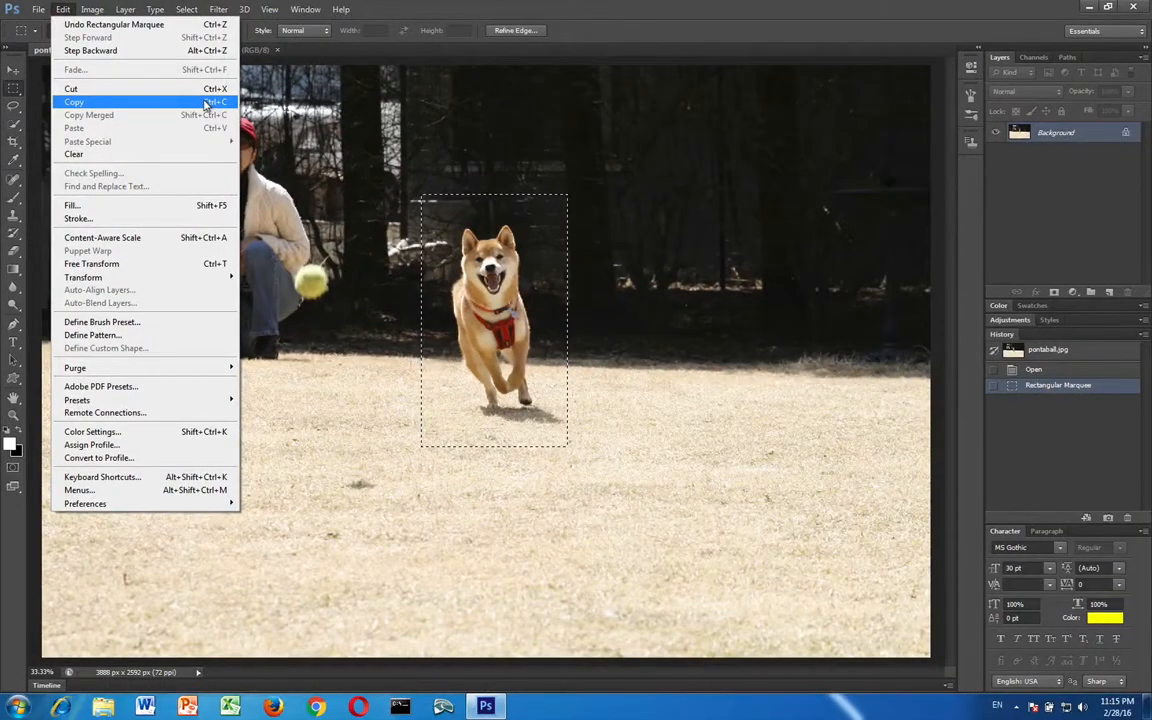
pyautogui.click(205, 104)
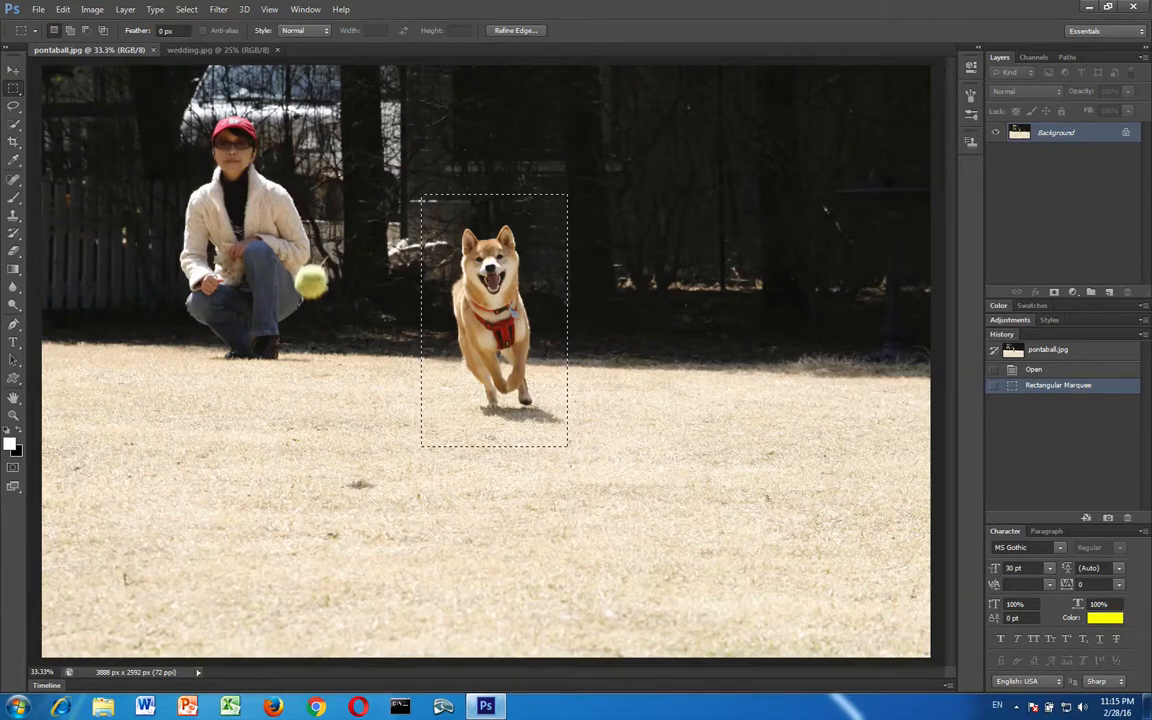
pyautogui.click(188, 50)
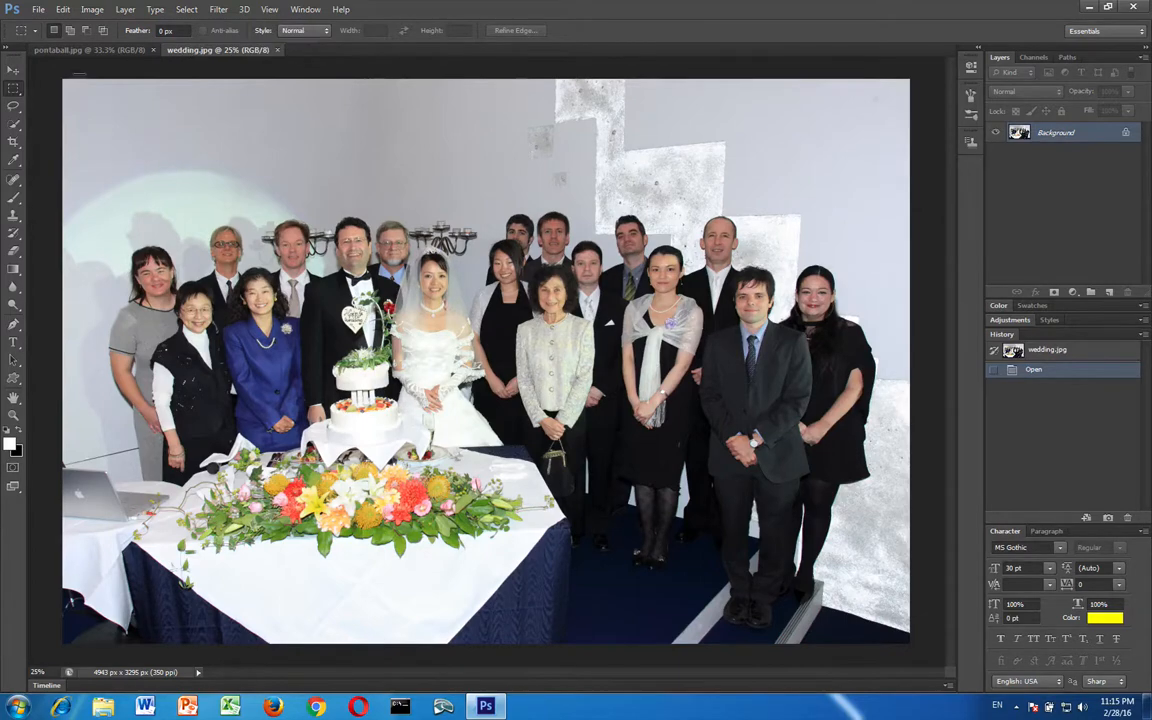
pyautogui.click(62, 10)
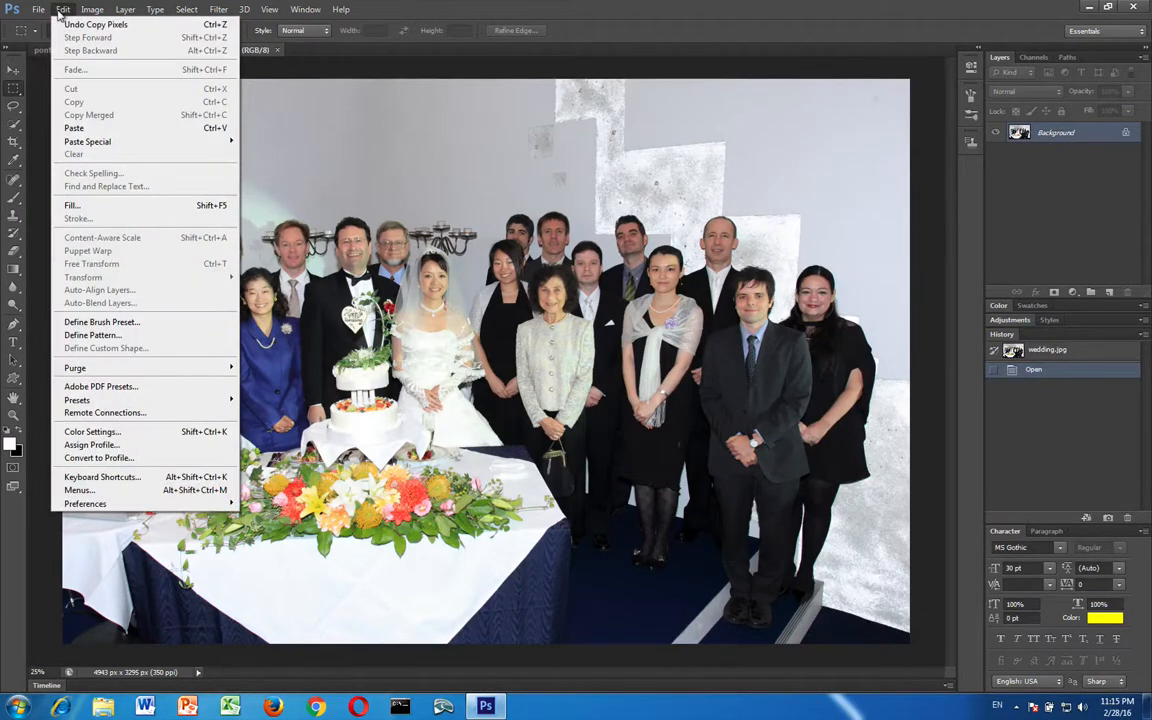
pyautogui.click(361, 124)
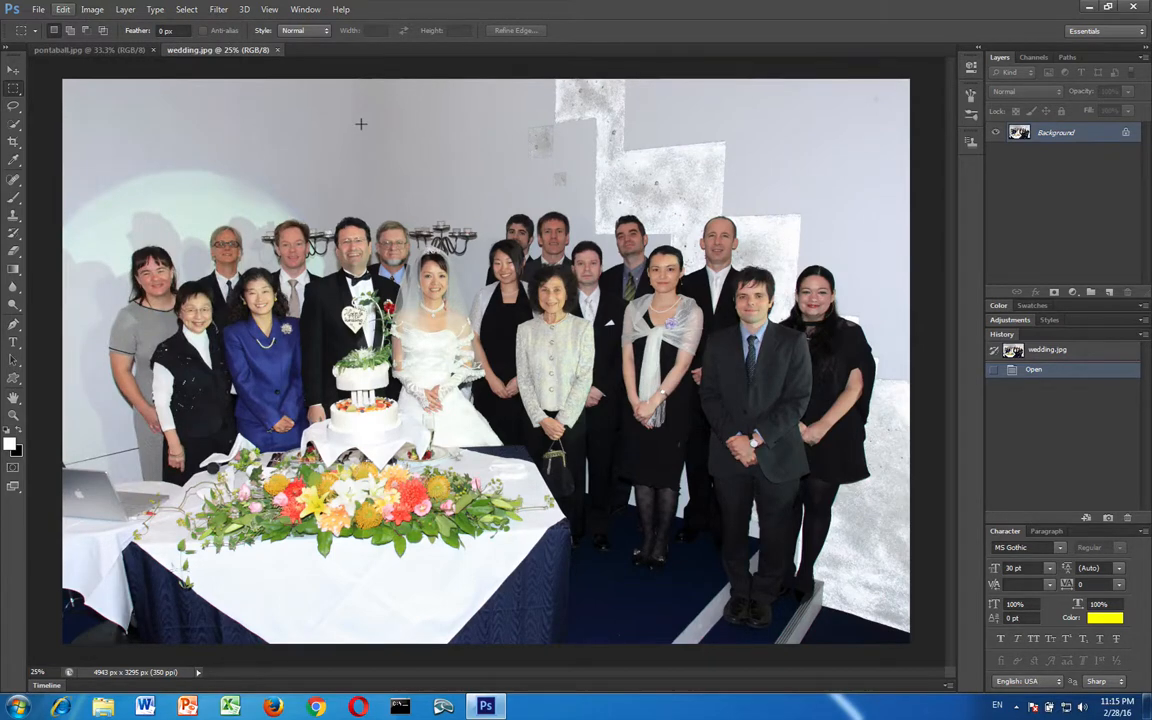
pyautogui.hotkey('ctrl', 'v')
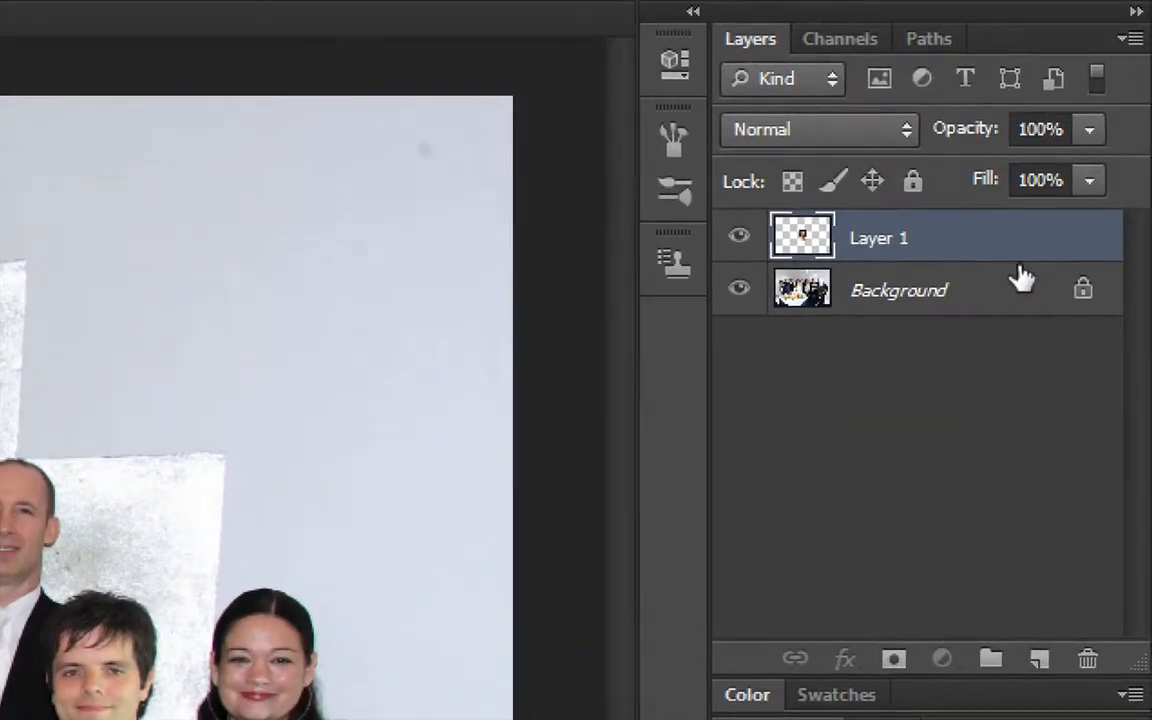
# Switch the active layer between Background and the pasted dog layer, and turn the dog layer's visibility off and on again
pyautogui.click(912, 300)
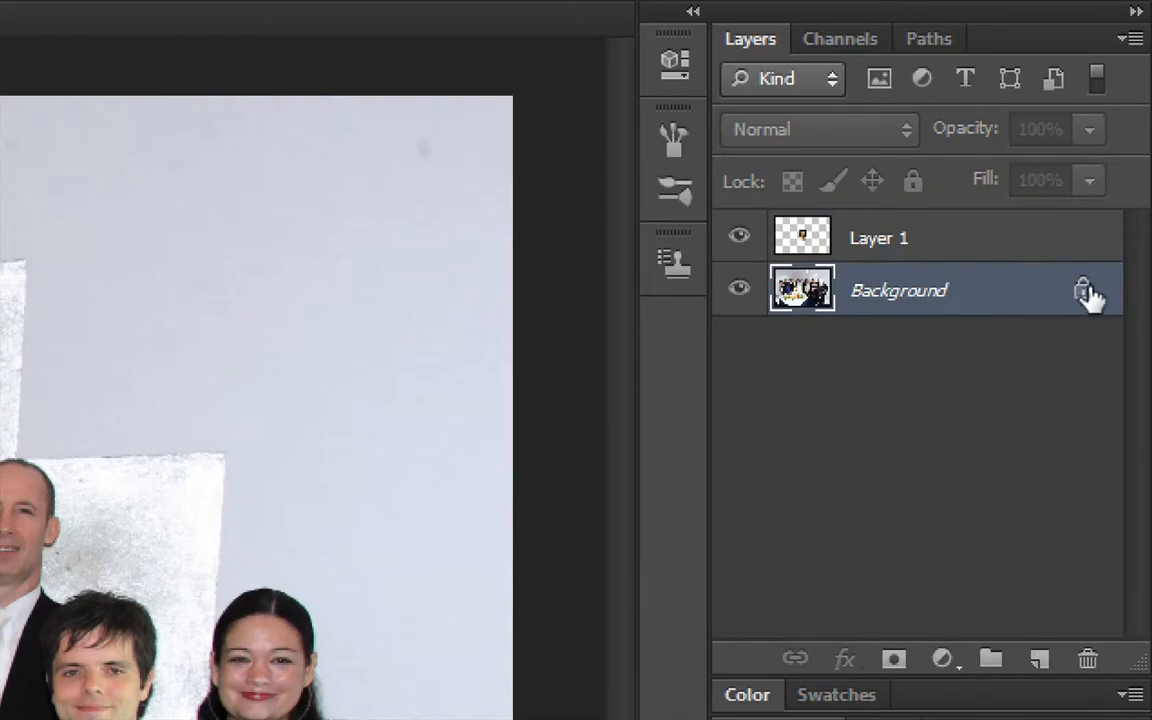
pyautogui.click(903, 246)
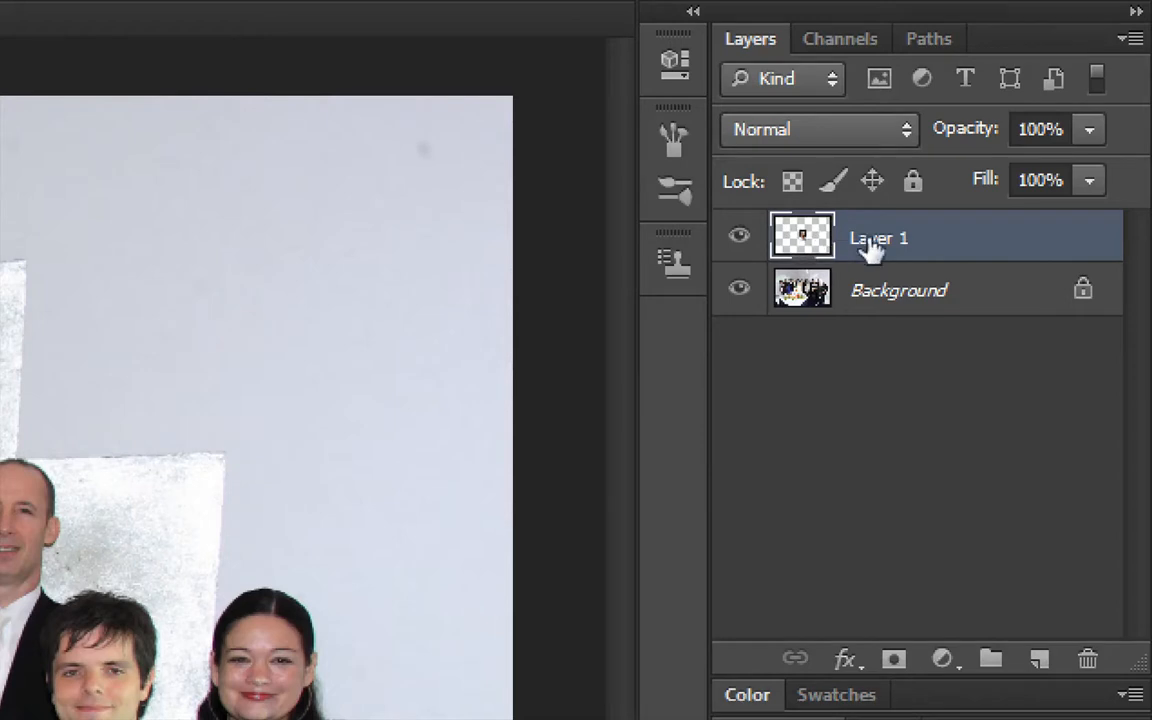
pyautogui.click(868, 306)
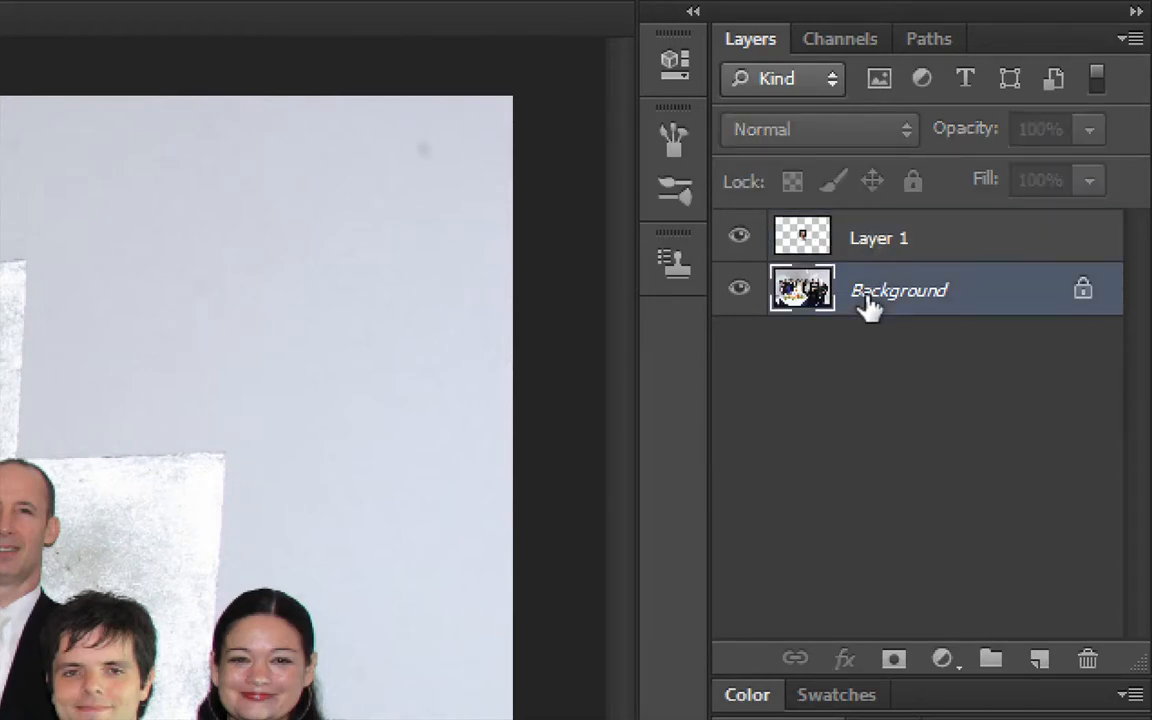
pyautogui.click(874, 240)
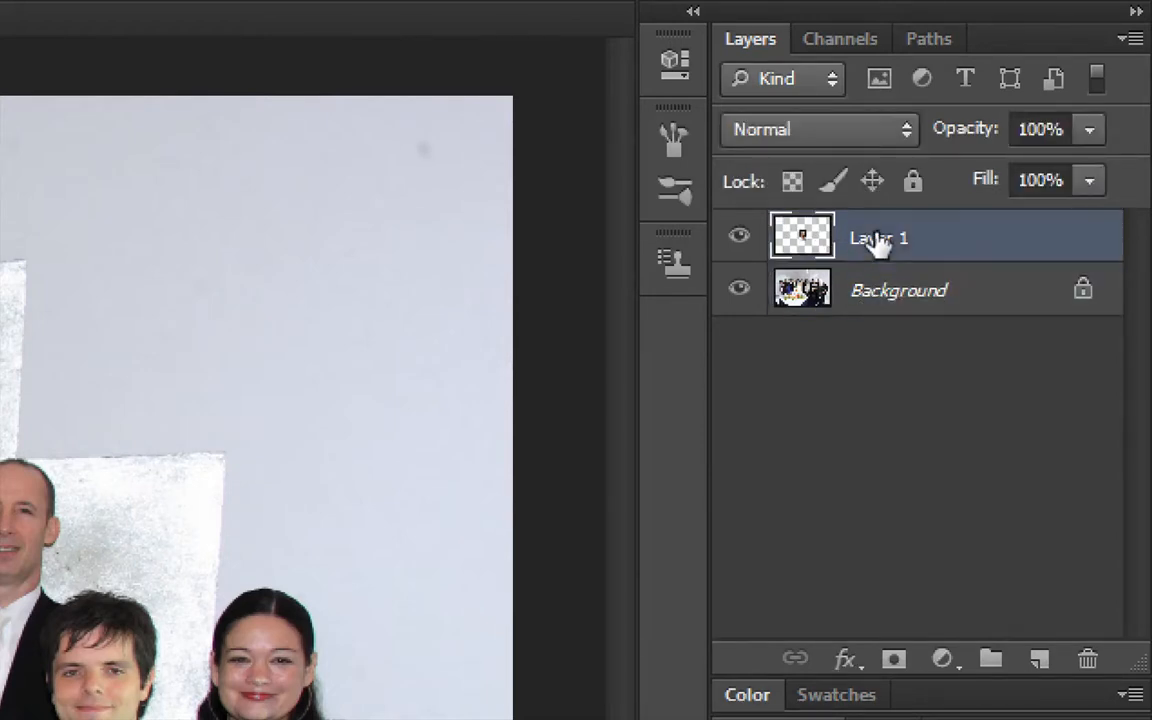
pyautogui.click(739, 240)
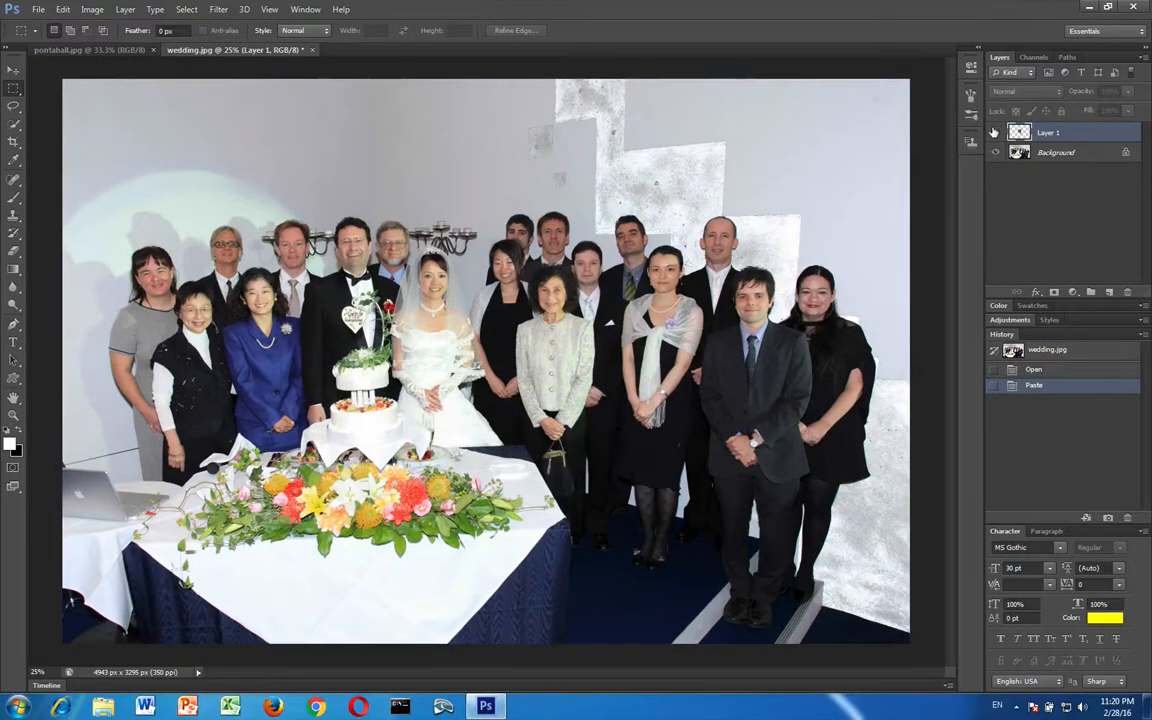
pyautogui.click(994, 132)
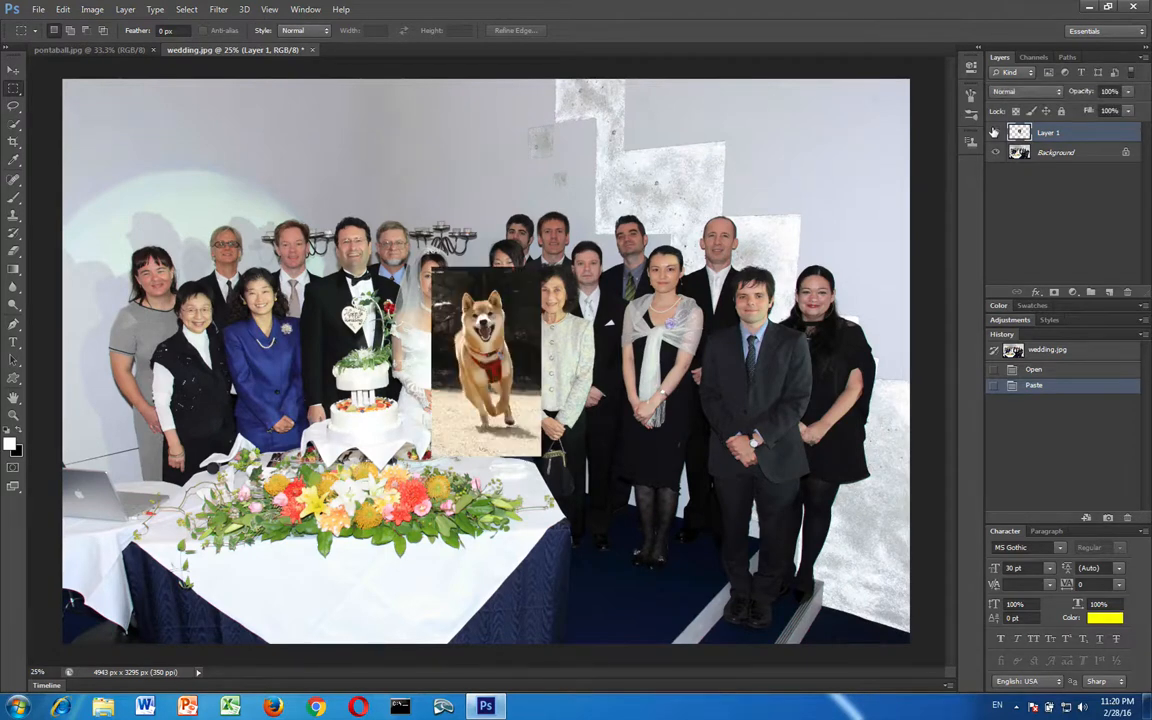
# Toggle the visibility of the pasted dog layer off and on, and do the same for the Background layer
pyautogui.click(994, 132)
pyautogui.click(994, 132)
pyautogui.click(994, 132)
pyautogui.click(994, 132)
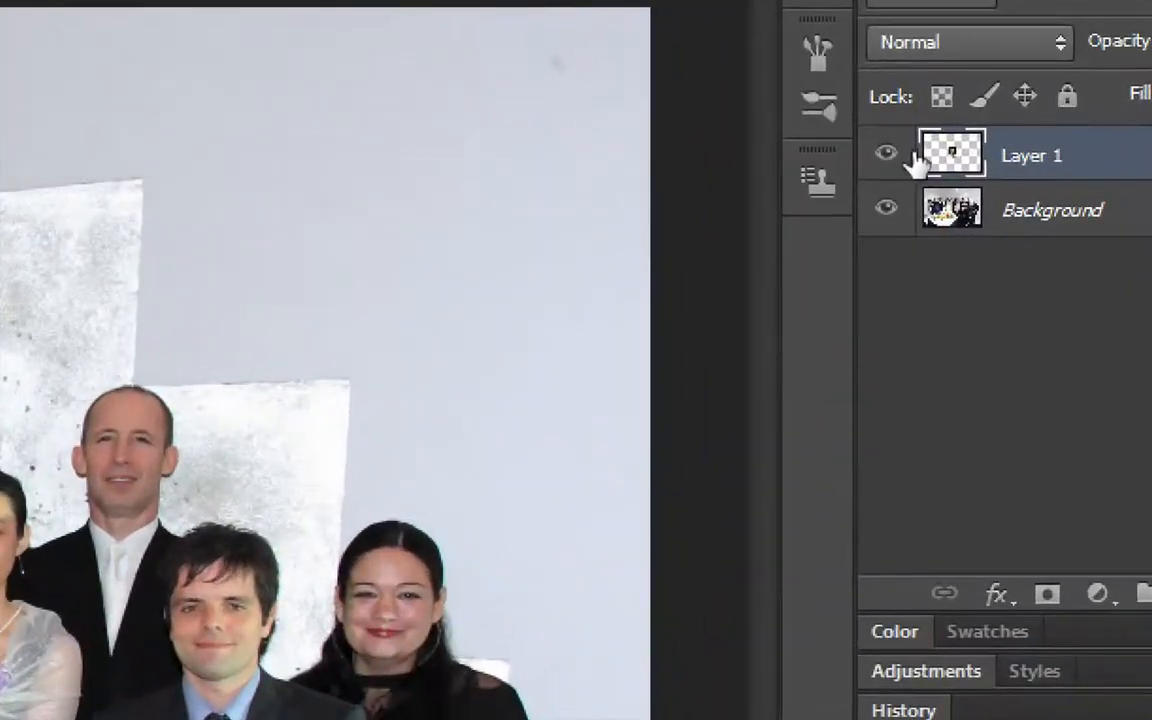
pyautogui.click(924, 146)
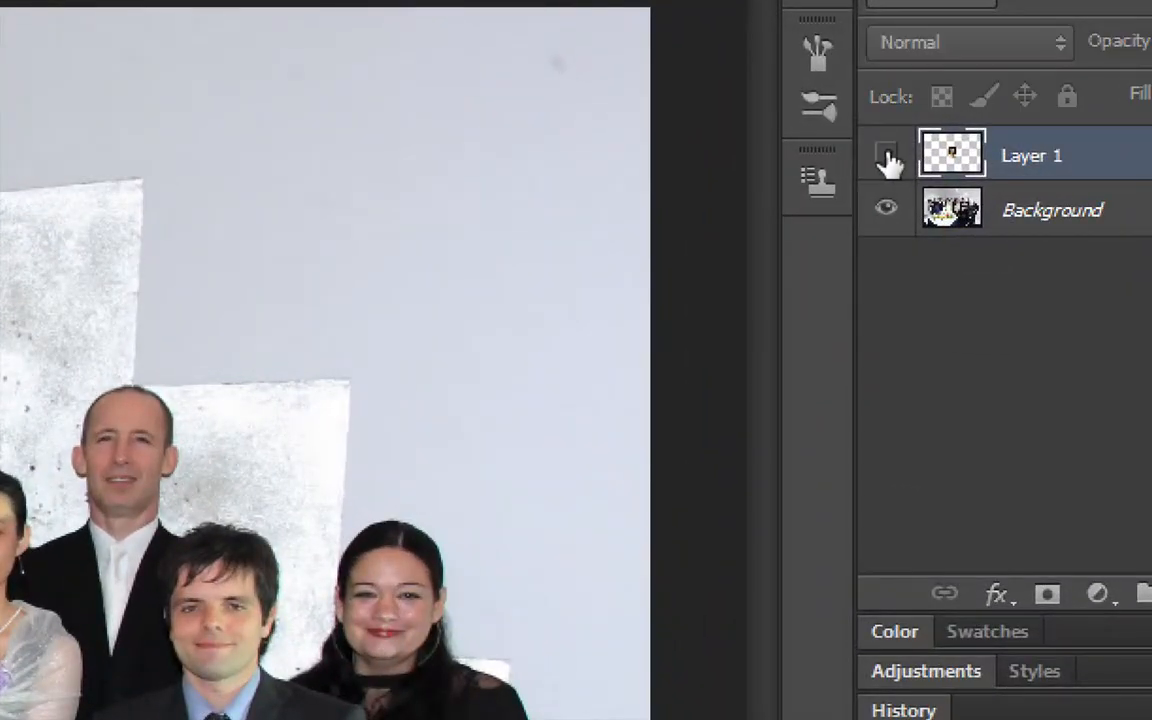
pyautogui.click(887, 157)
pyautogui.click(887, 157)
pyautogui.click(887, 157)
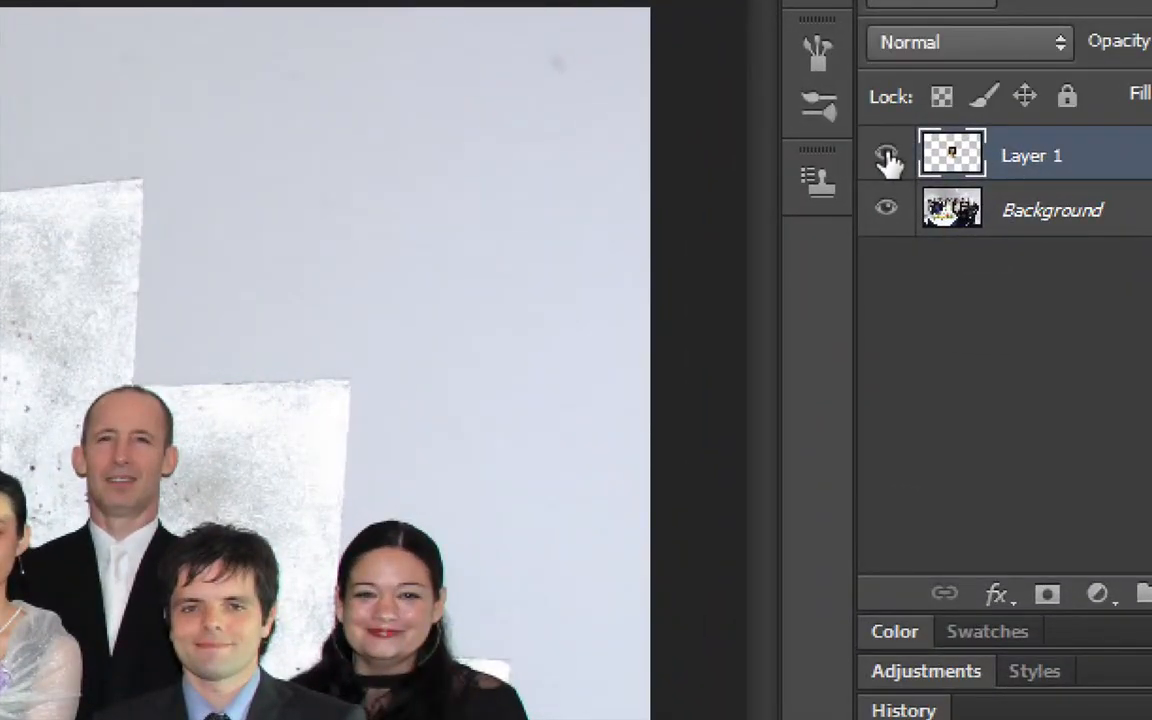
pyautogui.click(886, 212)
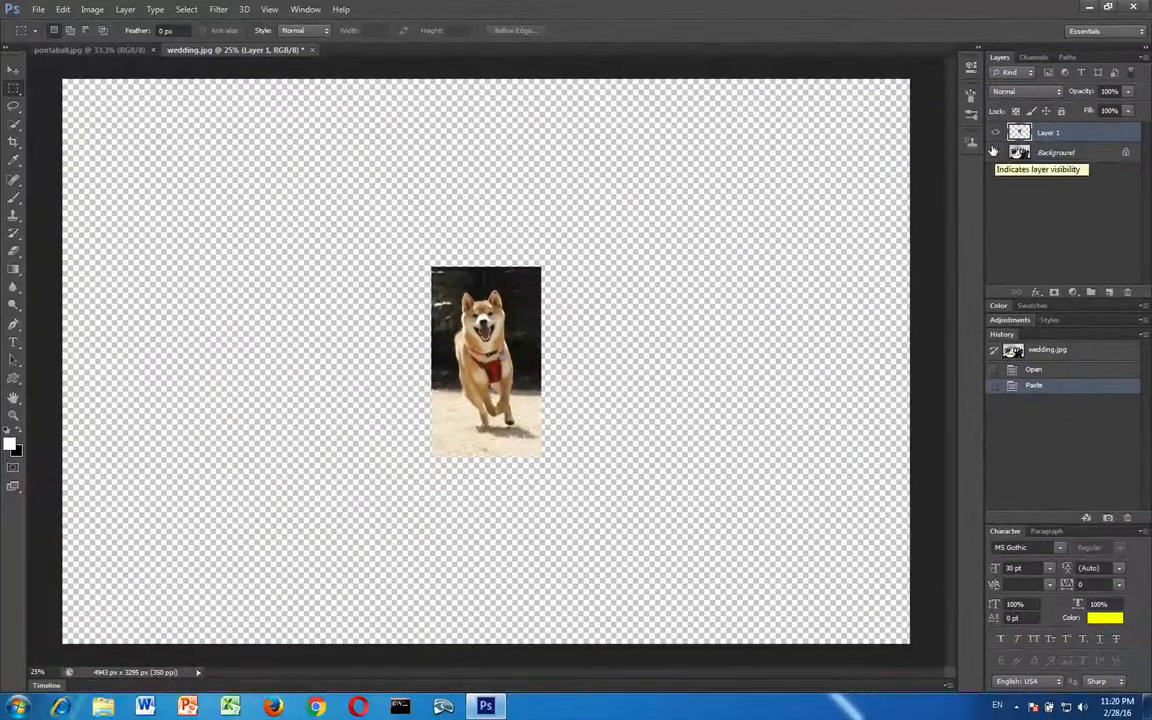
pyautogui.click(886, 212)
pyautogui.click(994, 151)
pyautogui.click(994, 151)
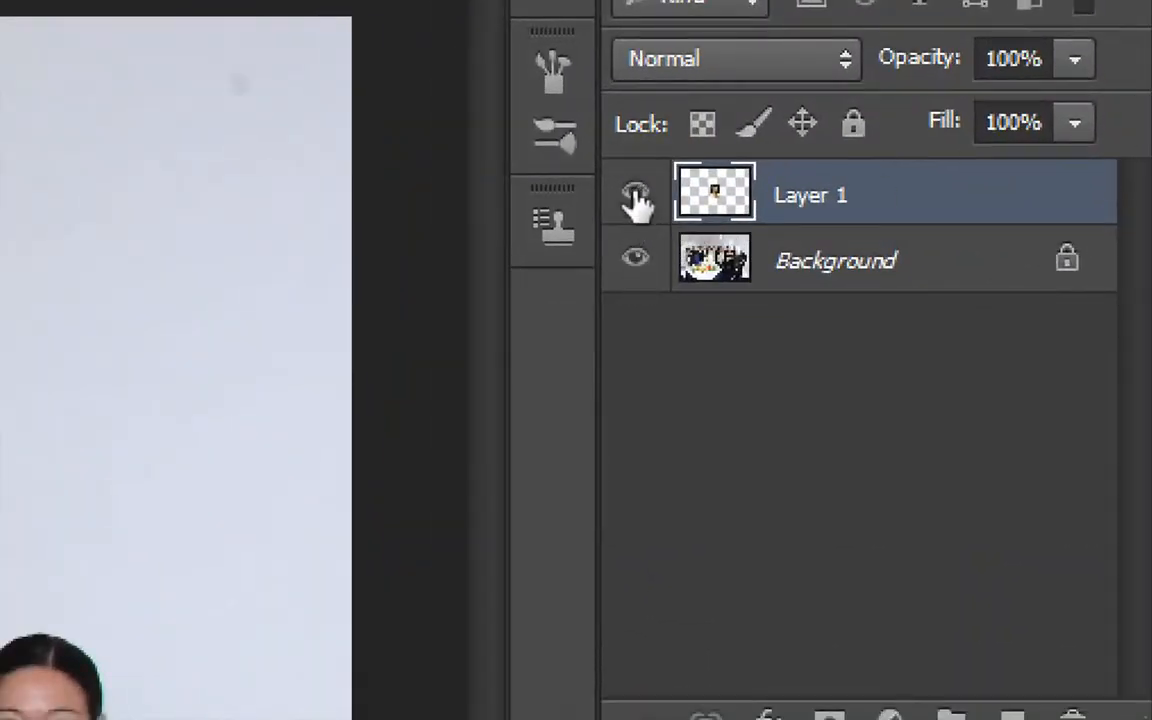
# Select the pasted dog layer and move the dog picture down and left onto the table in front of the cake
pyautogui.click(836, 261)
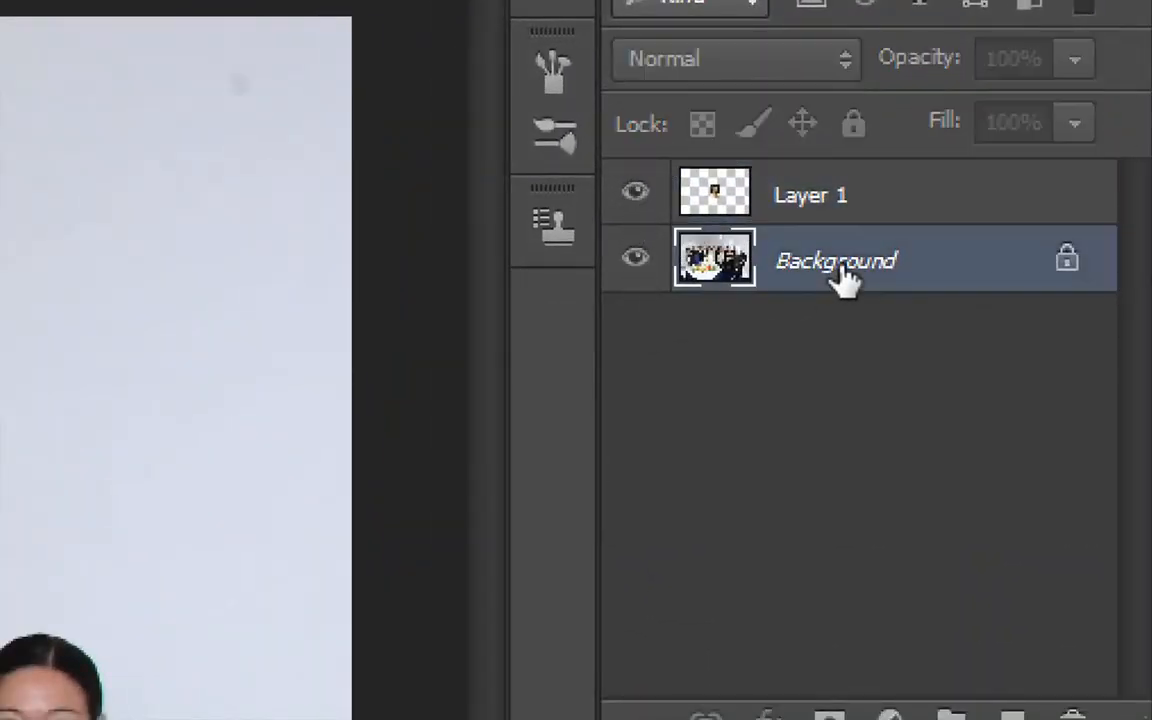
pyautogui.click(850, 197)
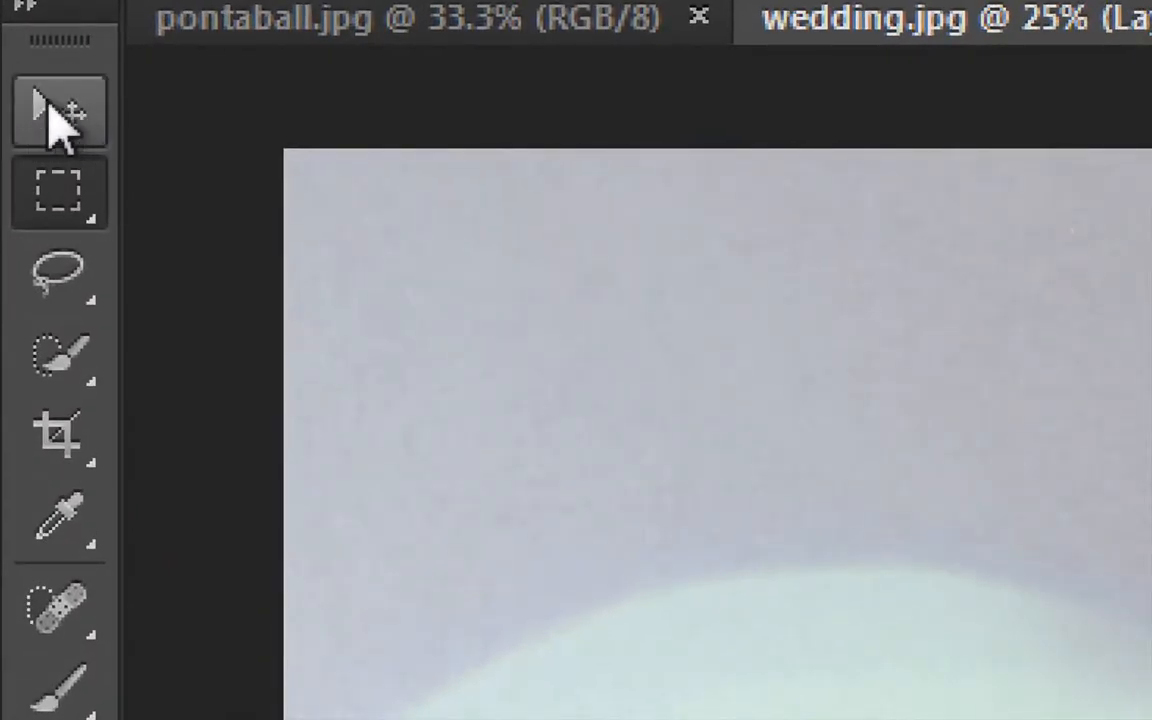
pyautogui.click(50, 113)
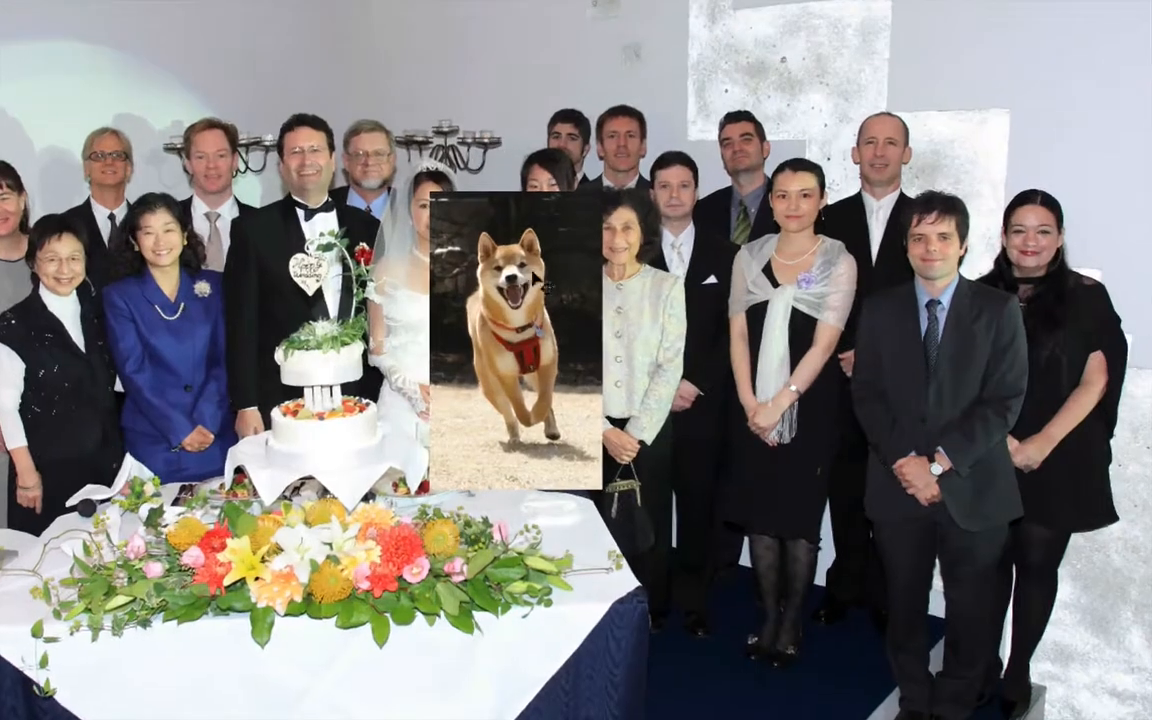
pyautogui.moveTo(495, 222); pyautogui.dragTo(345, 410)
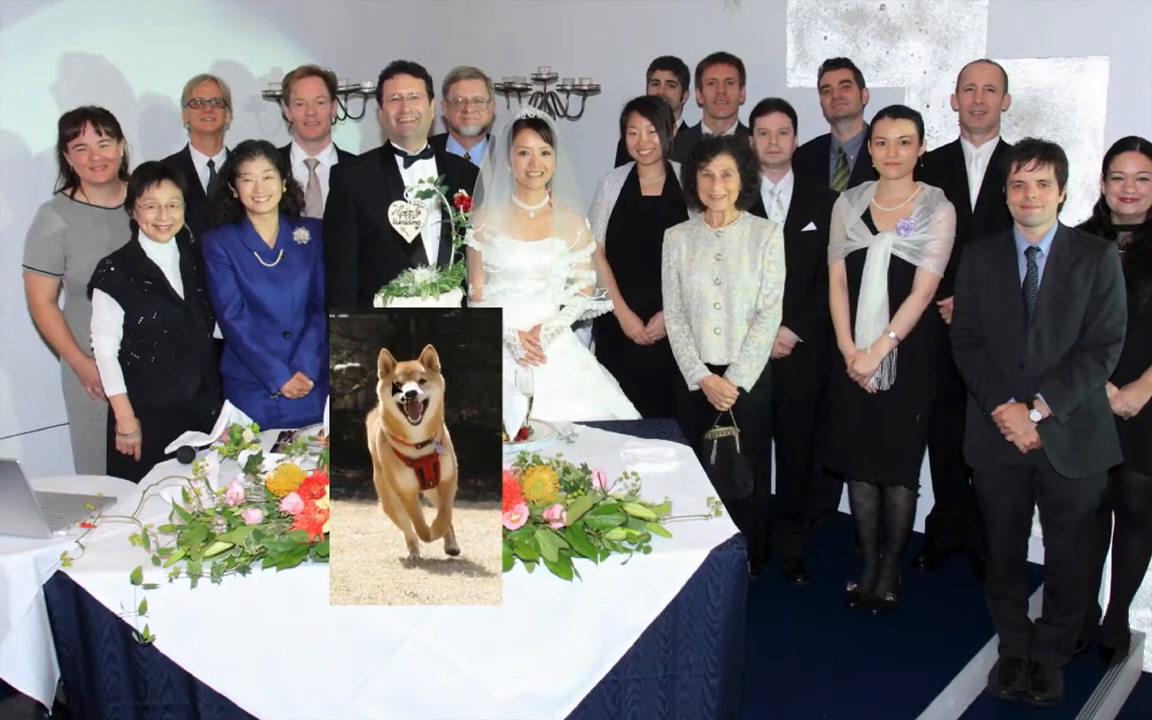
pyautogui.moveTo(434, 358)
pyautogui.mouseDown()
pyautogui.moveTo(438, 443)
pyautogui.moveTo(442, 360)
pyautogui.moveTo(591, 438)
pyautogui.moveTo(531, 368)
pyautogui.moveTo(442, 360)
pyautogui.mouseUp()
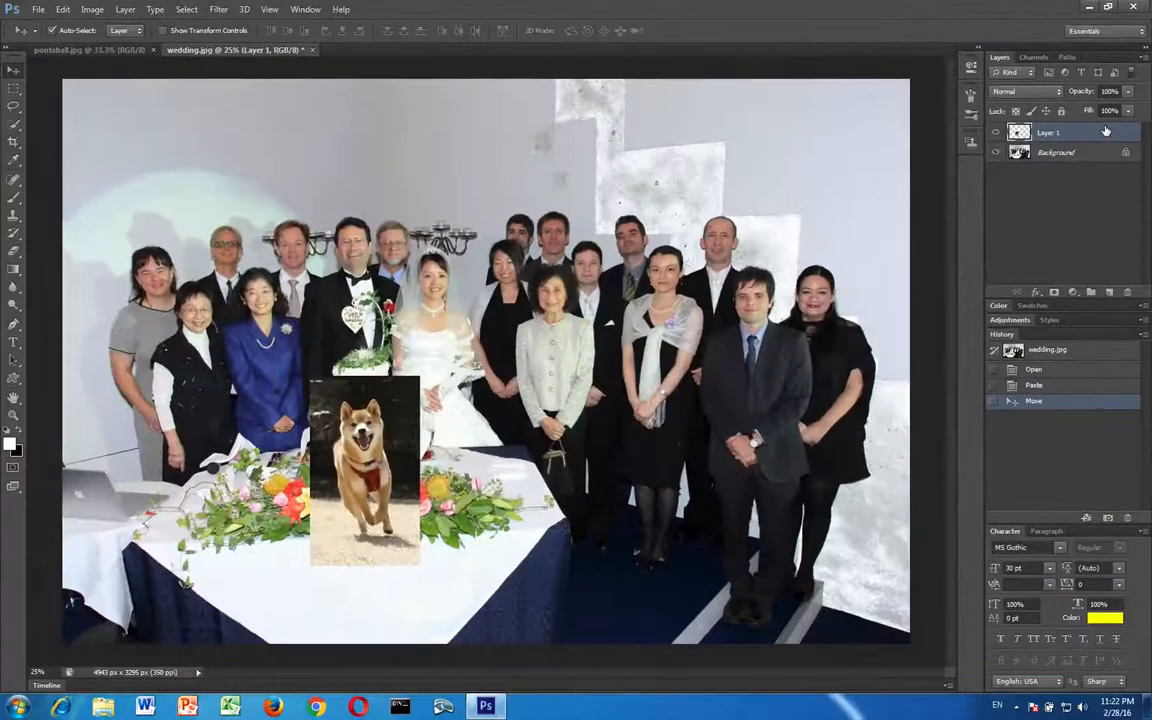
# Add a black outside stroke of 20 px to the dog layer through its layer style
pyautogui.doubleClick(1105, 131)
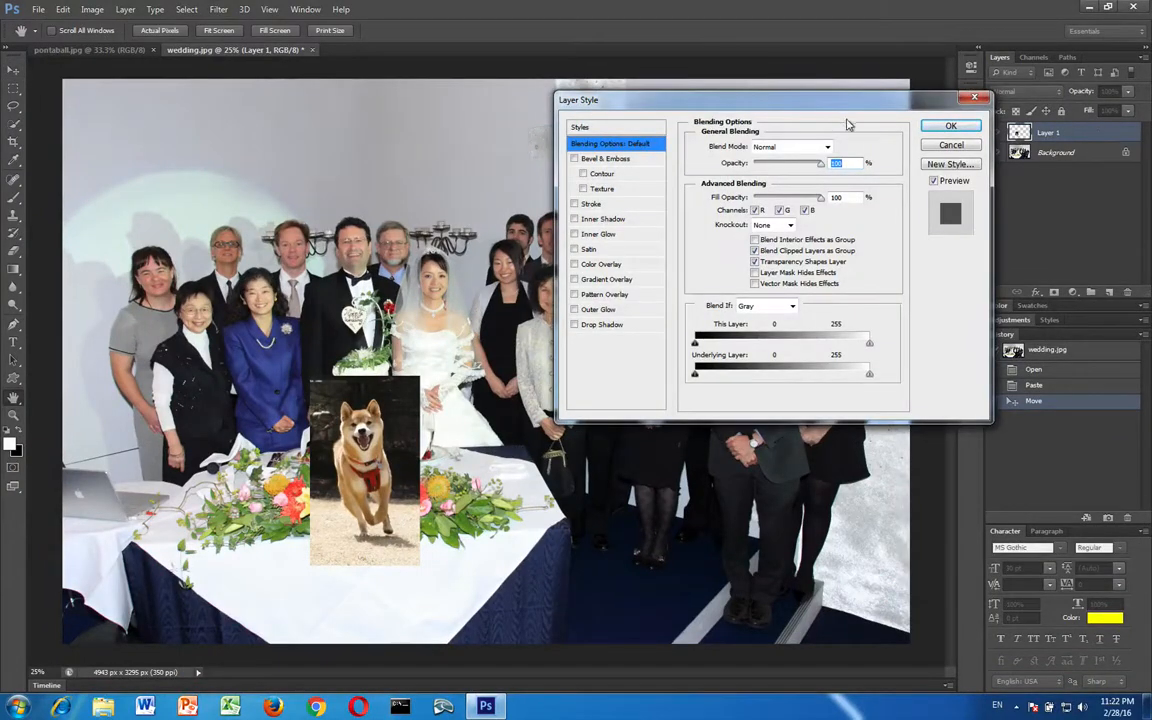
pyautogui.moveTo(813, 100); pyautogui.dragTo(673, 319)
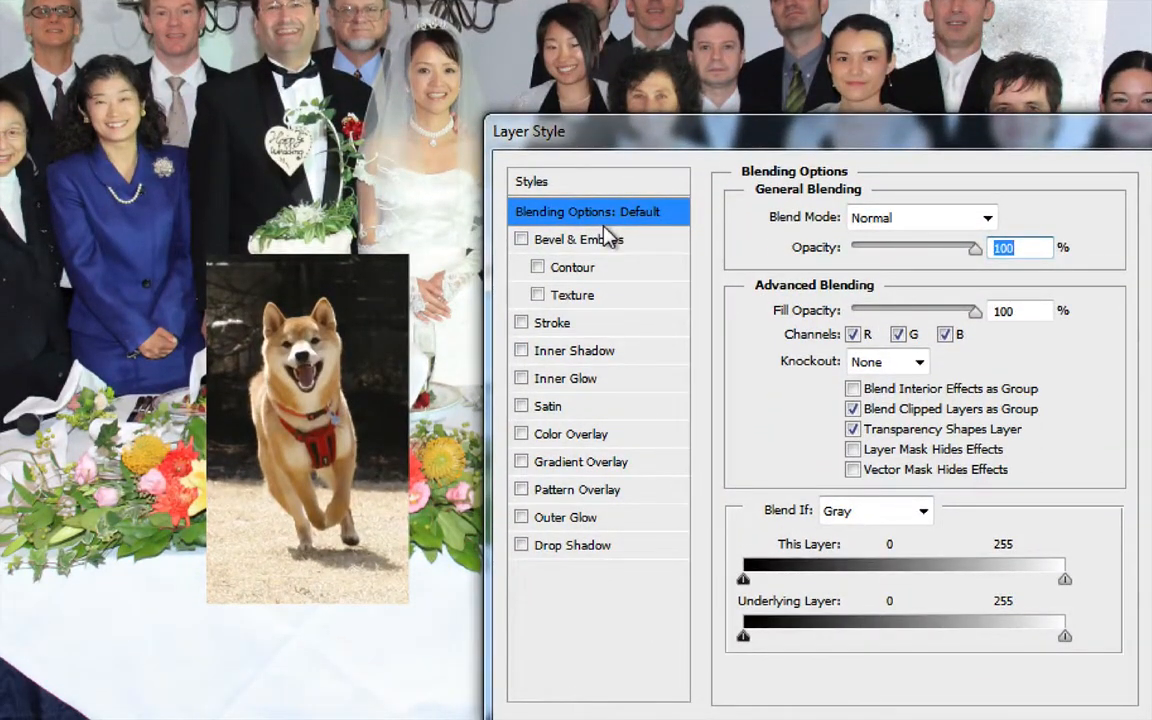
pyautogui.click(547, 326)
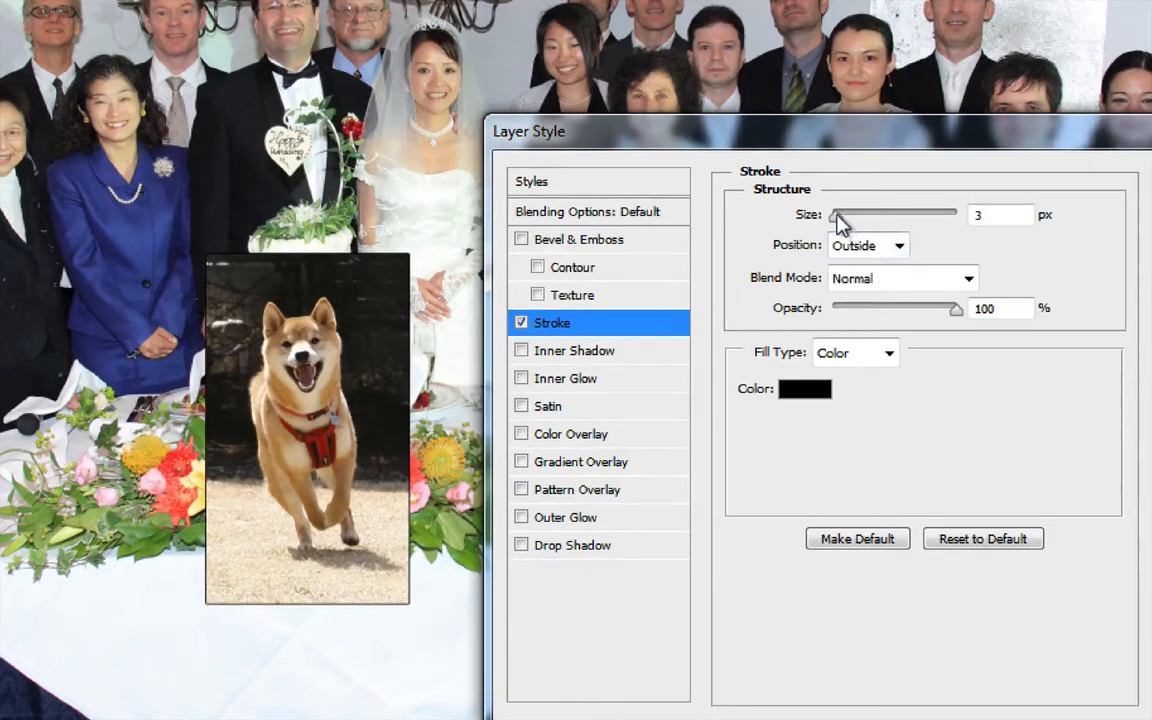
pyautogui.moveTo(837, 218); pyautogui.dragTo(853, 226)
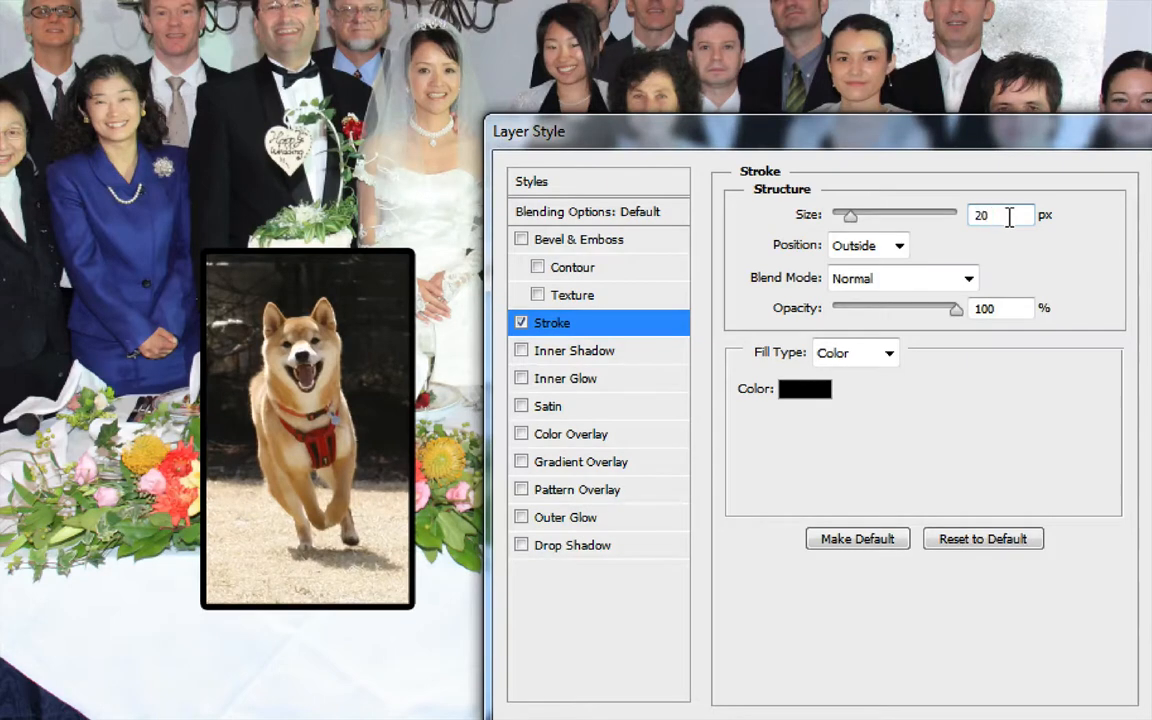
pyautogui.write('20')
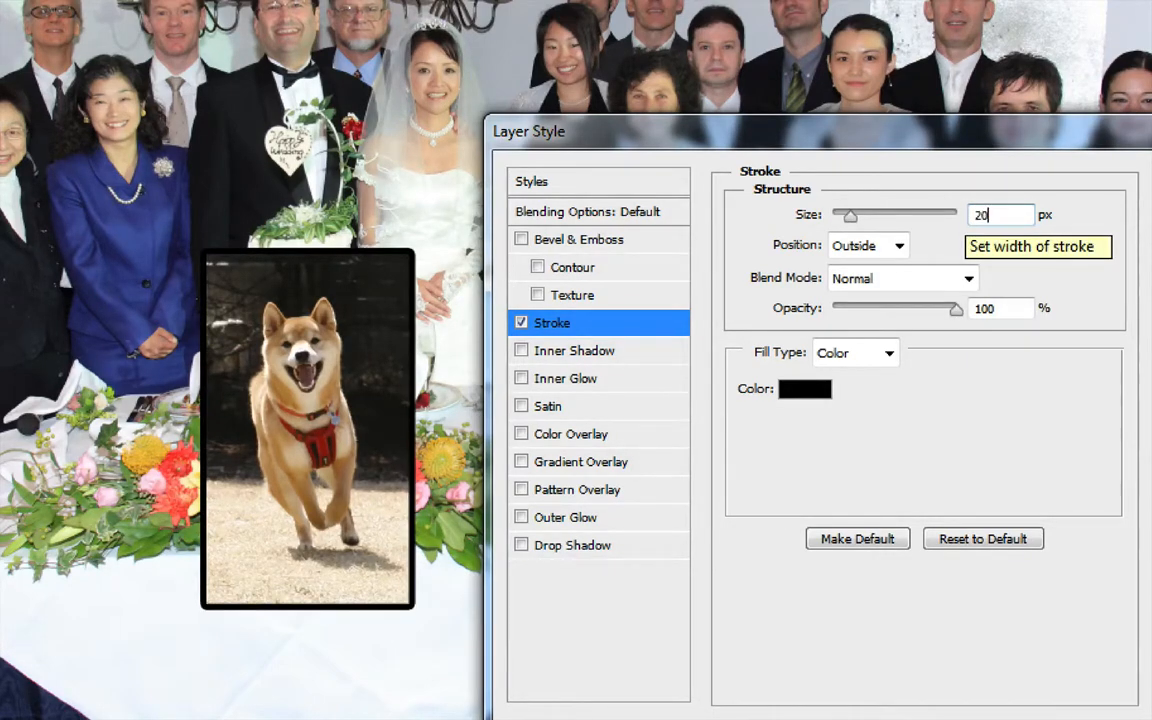
# Nudge the stroke size up to 23 px and bring it back down to 20 px
pyautogui.press('Up')
pyautogui.press('Up')
pyautogui.press('Up')
pyautogui.press('Up')
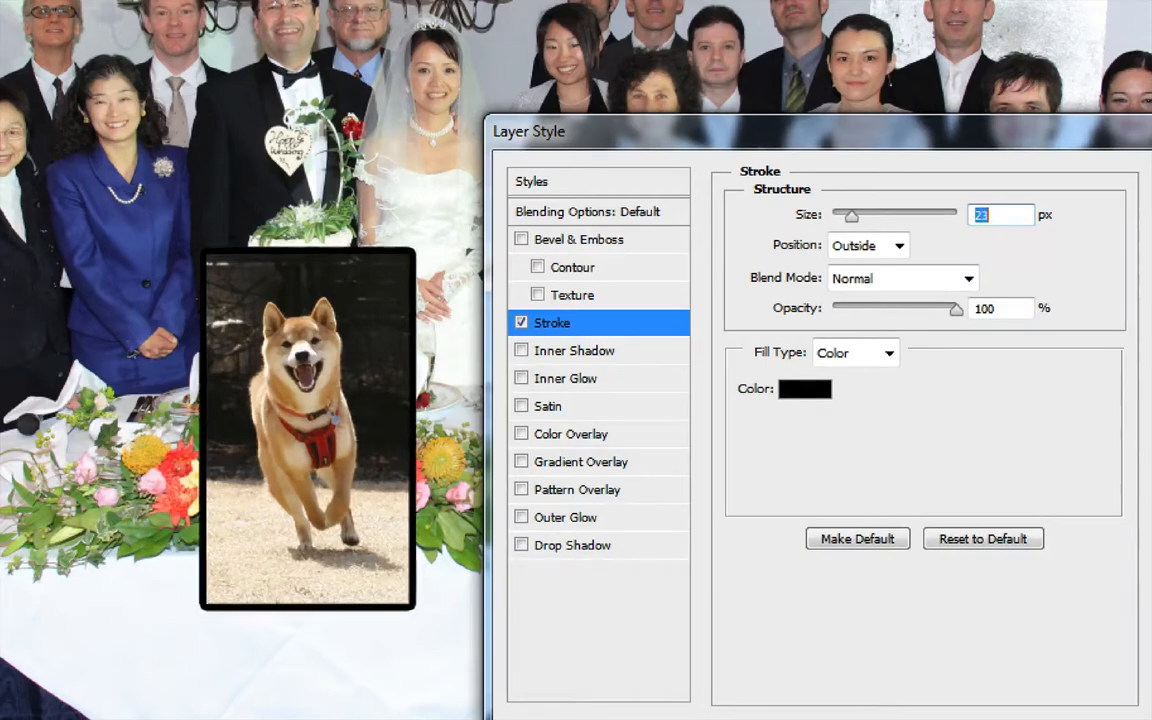
pyautogui.press('Down')
pyautogui.press('Down')
pyautogui.press('Down')
pyautogui.press('Down')
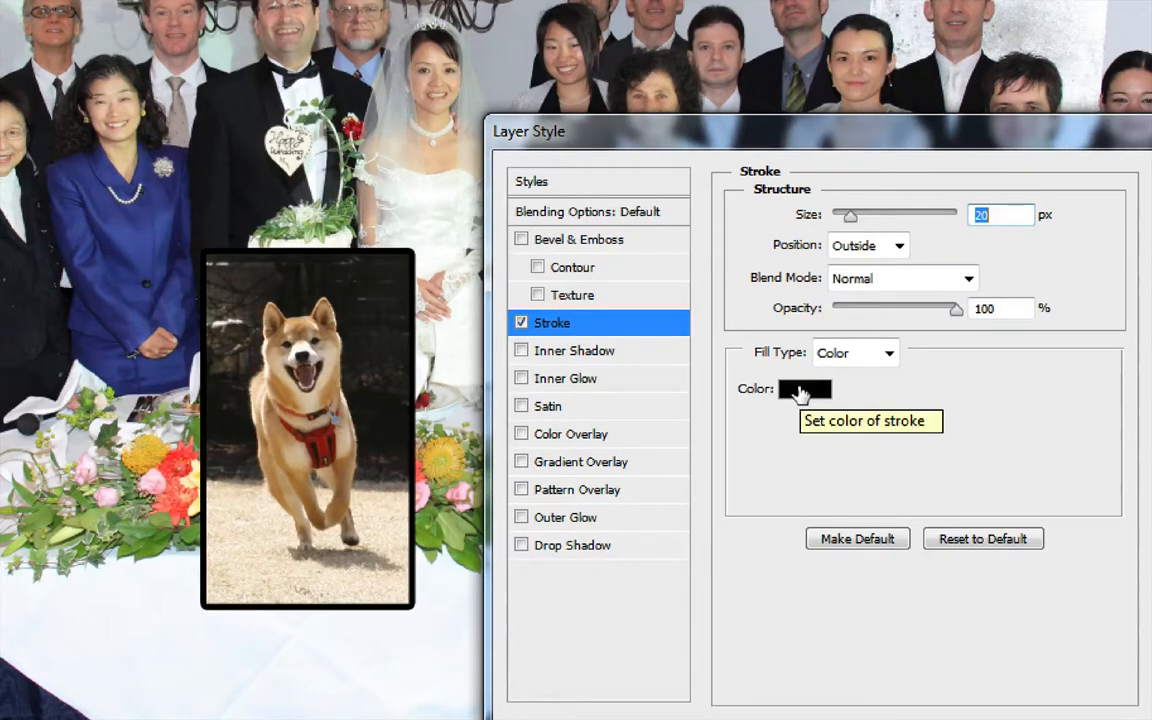
# Add a drop shadow to the dog layer with a 145° angle, 50 px distance and 100 px size
pyautogui.click(567, 548)
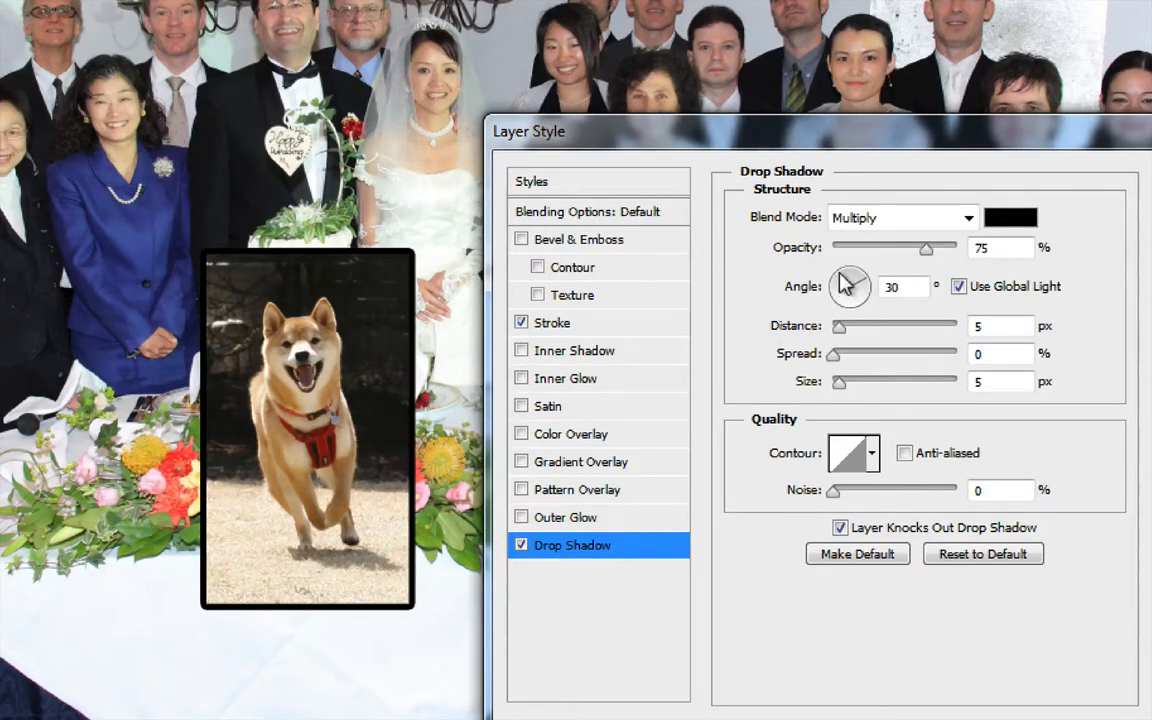
pyautogui.moveTo(843, 285); pyautogui.dragTo(834, 284)
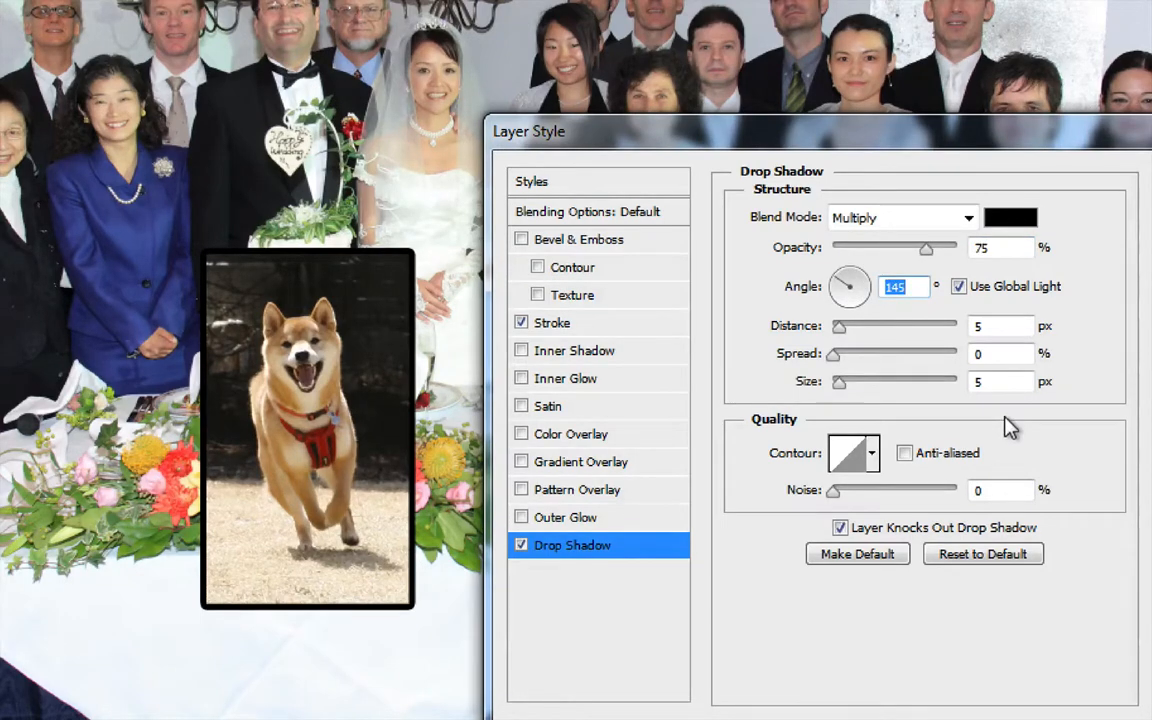
pyautogui.click(991, 325)
pyautogui.write('0')
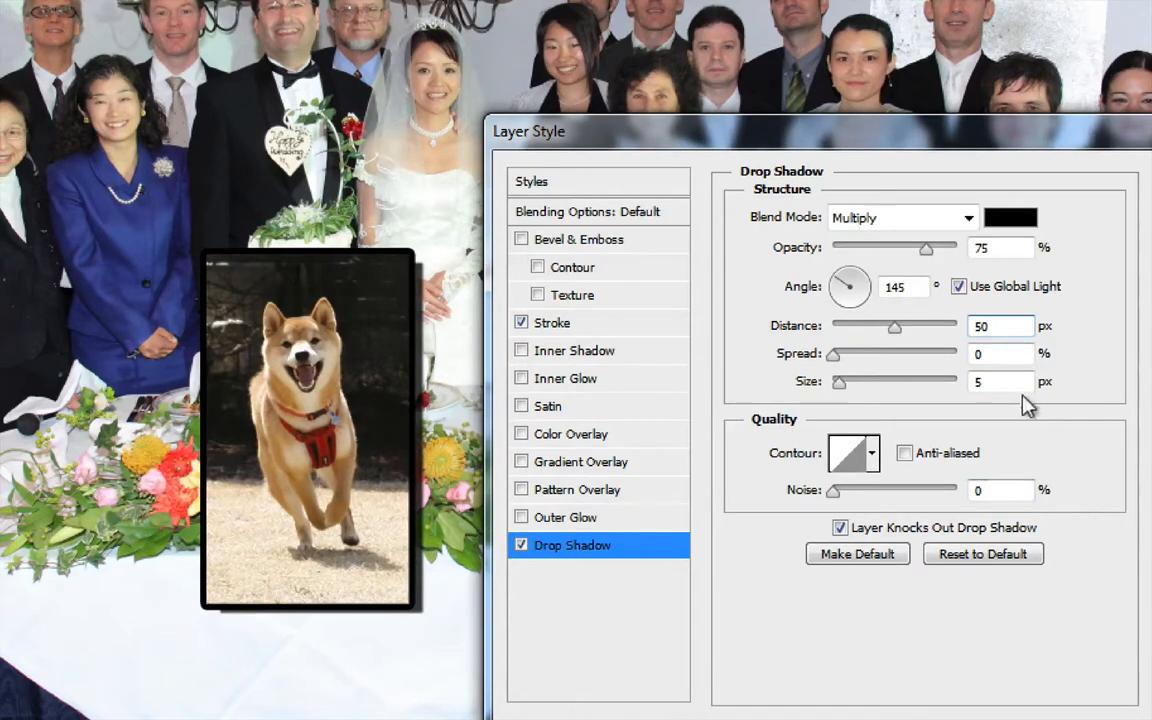
pyautogui.doubleClick(975, 381)
pyautogui.write('100')
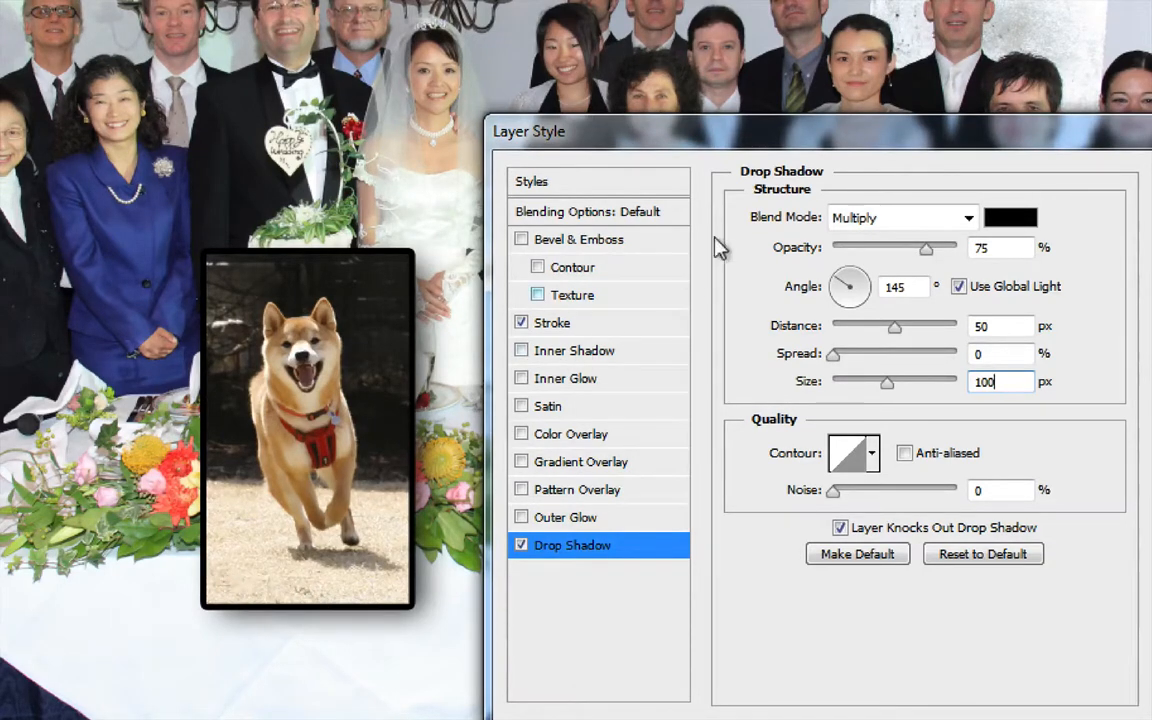
# Try the Bevel & Emboss effect on the dog layer and remove it again
pyautogui.click(521, 240)
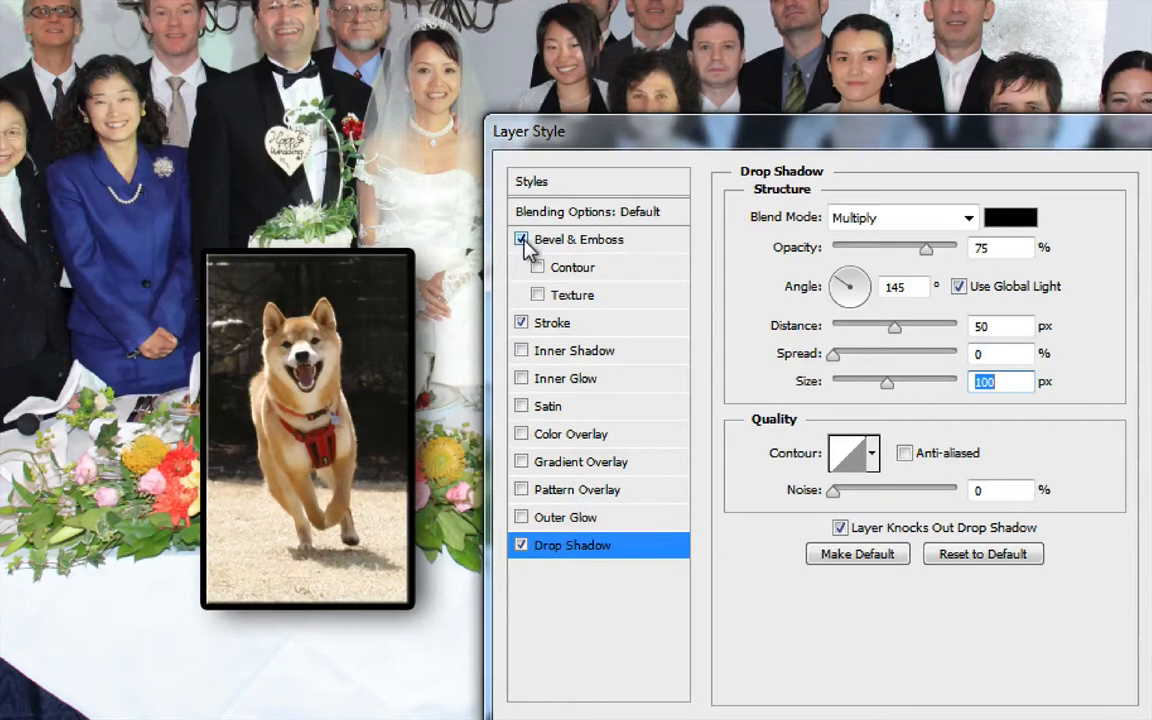
pyautogui.click(522, 241)
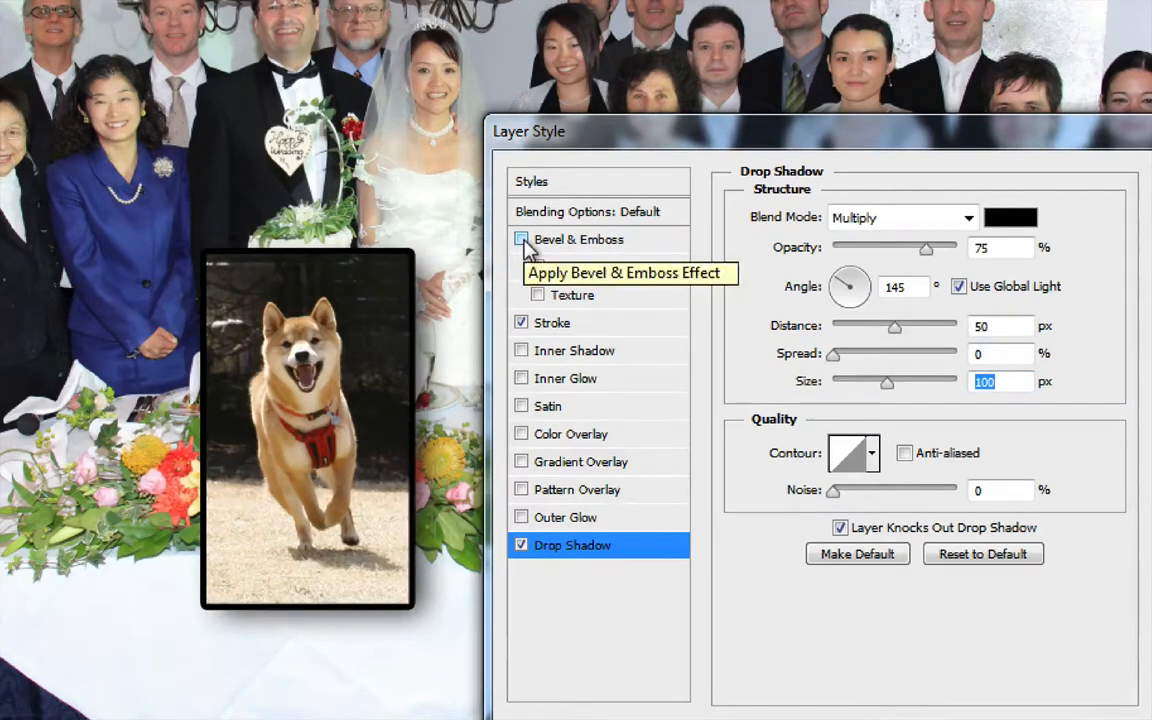
# Recheck the Stroke and Drop Shadow settings and apply the layer style to the dog layer
pyautogui.click(607, 328)
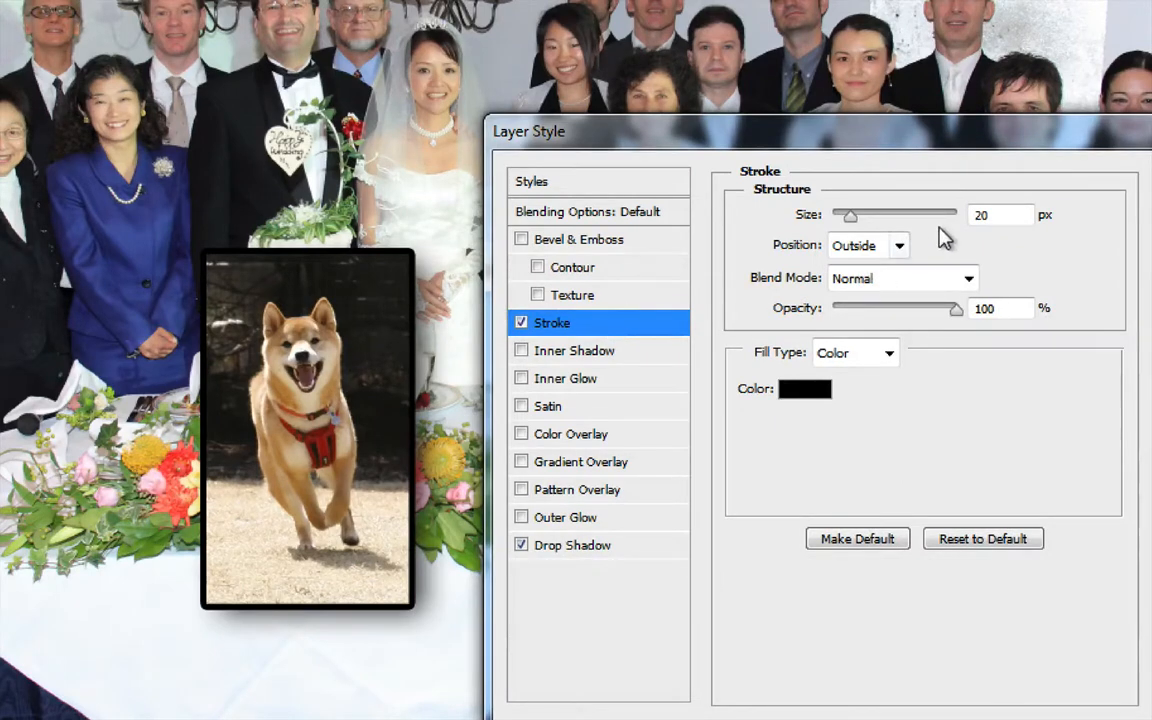
pyautogui.click(562, 546)
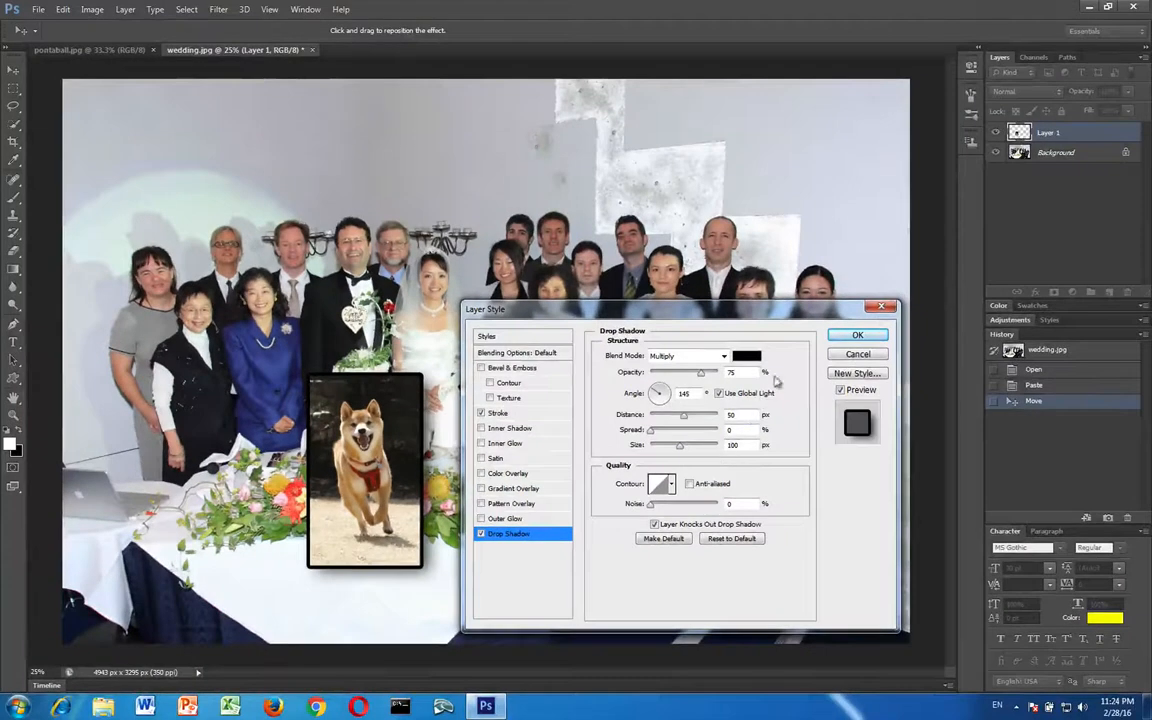
pyautogui.click(841, 336)
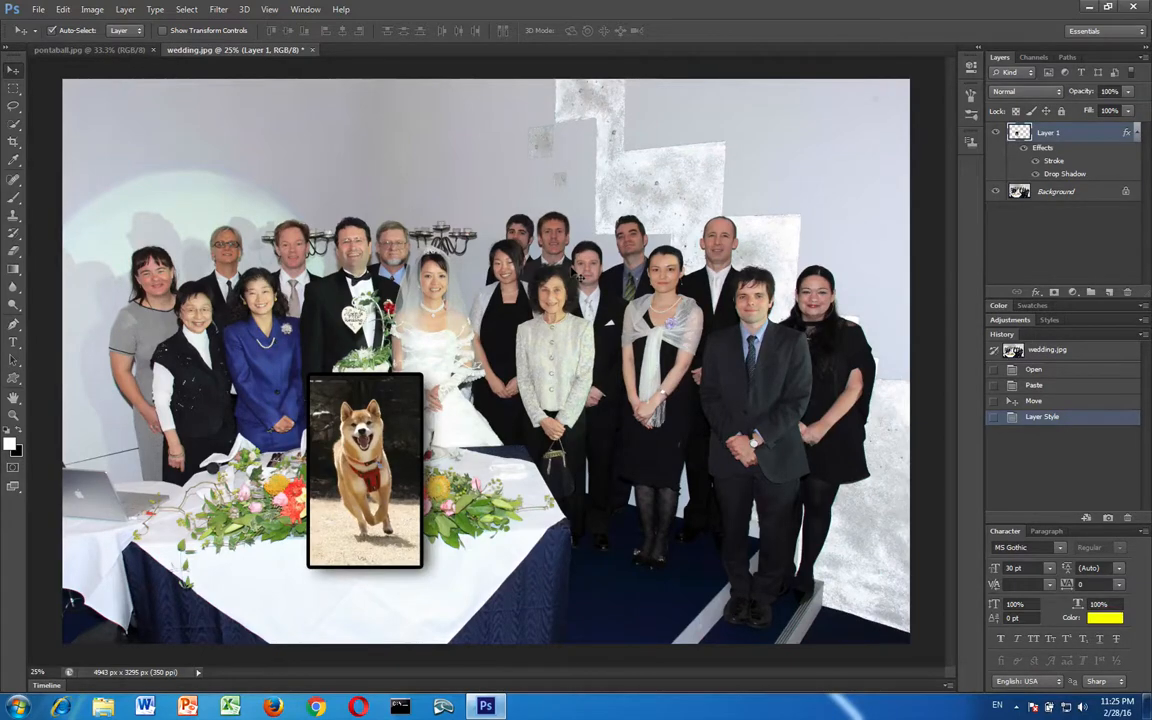
# Examine the framed dog picture's stroke and drop shadow at 100% zoom
pyautogui.hotkey('ctrl', '1')
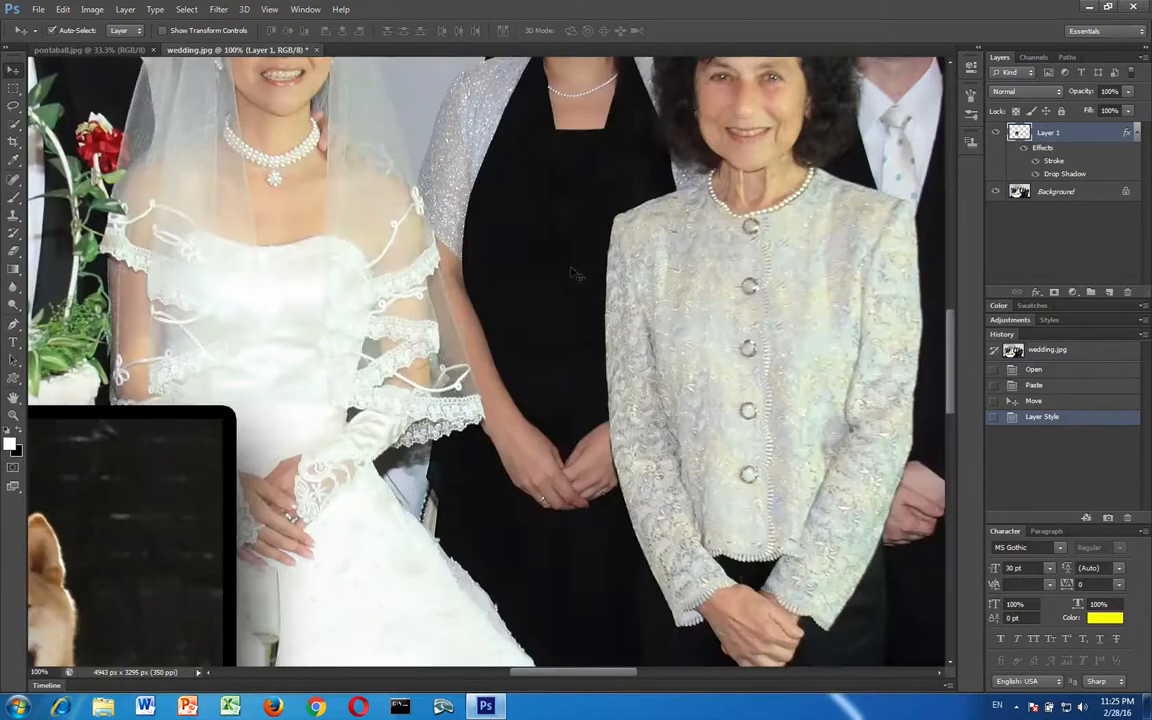
pyautogui.hscroll(-6, 575, 273)
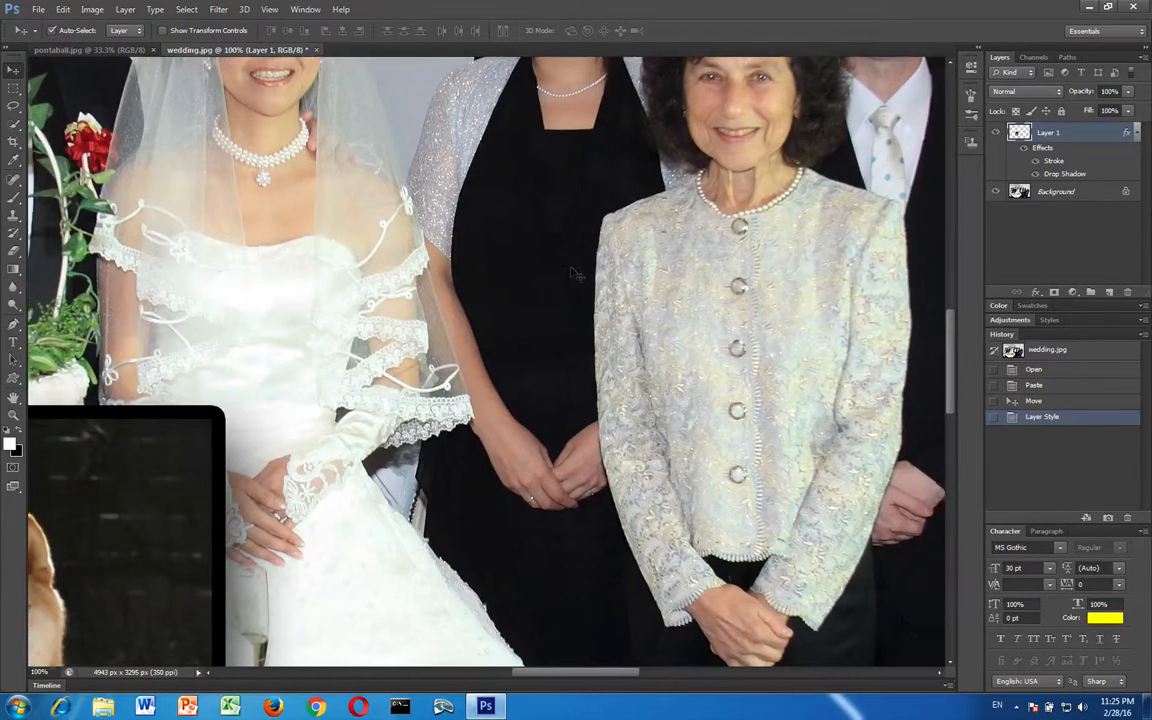
pyautogui.hscroll(-5, 575, 273)
pyautogui.scroll(-3, 575, 273)
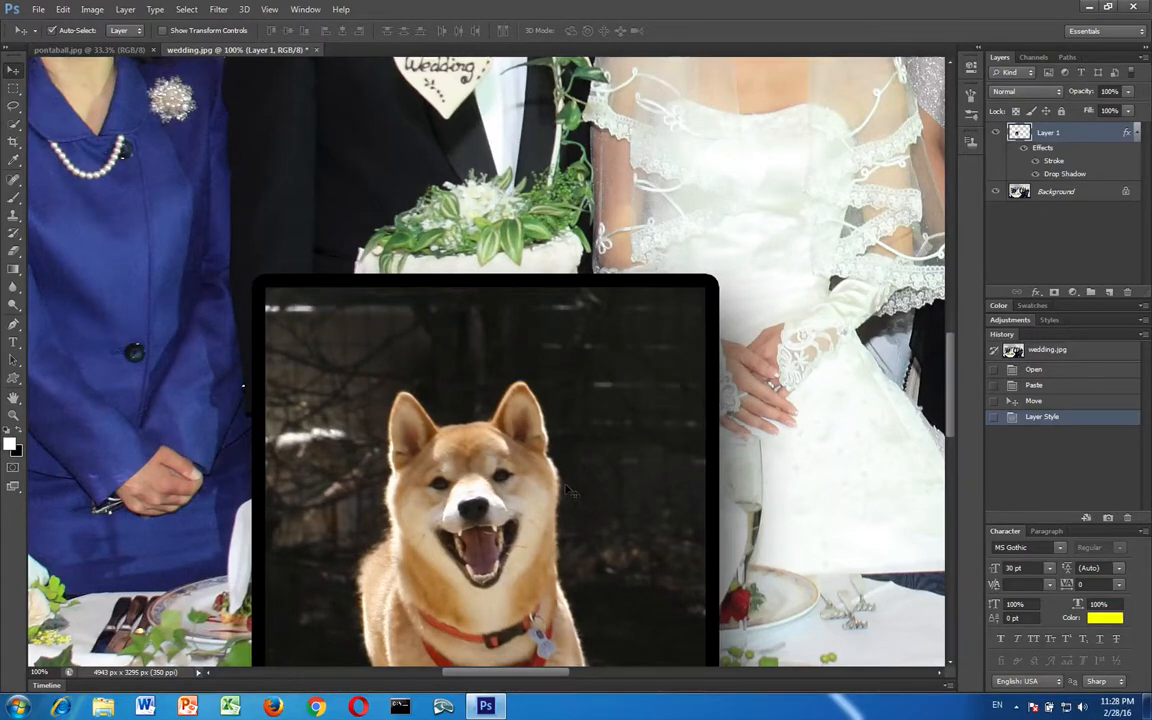
# Review the Units & Rulers preferences for the ruler and type units, and accept the dialog
pyautogui.click(57, 9)
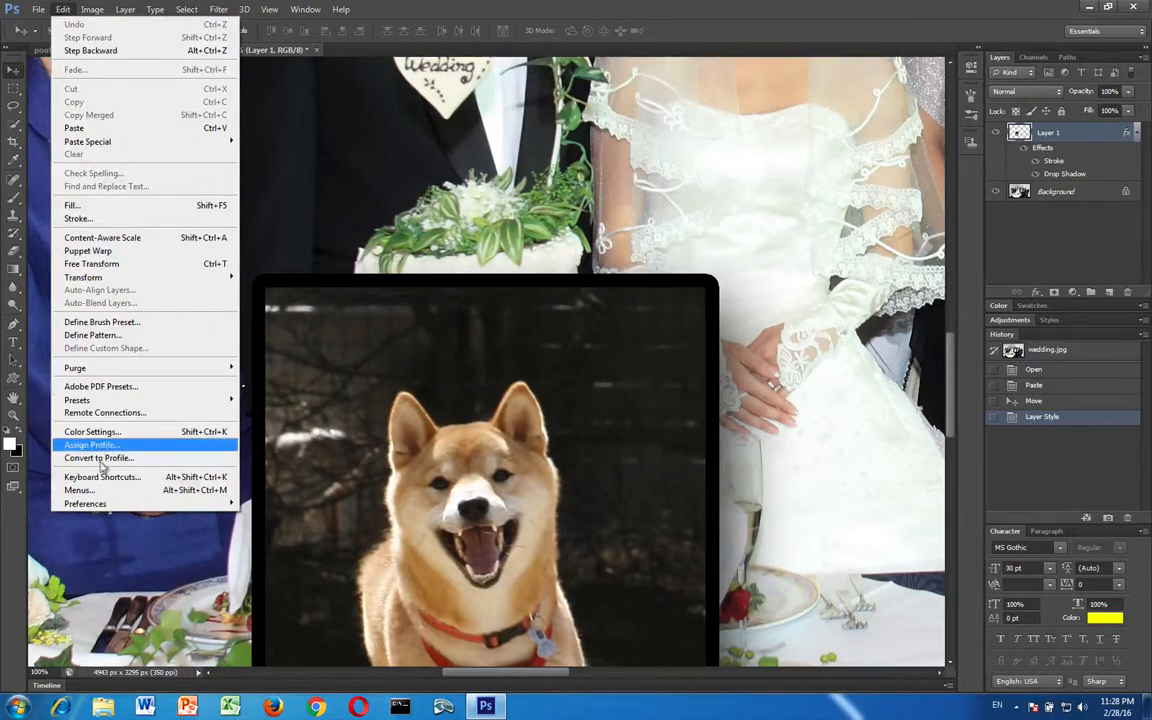
pyautogui.moveTo(108, 504)
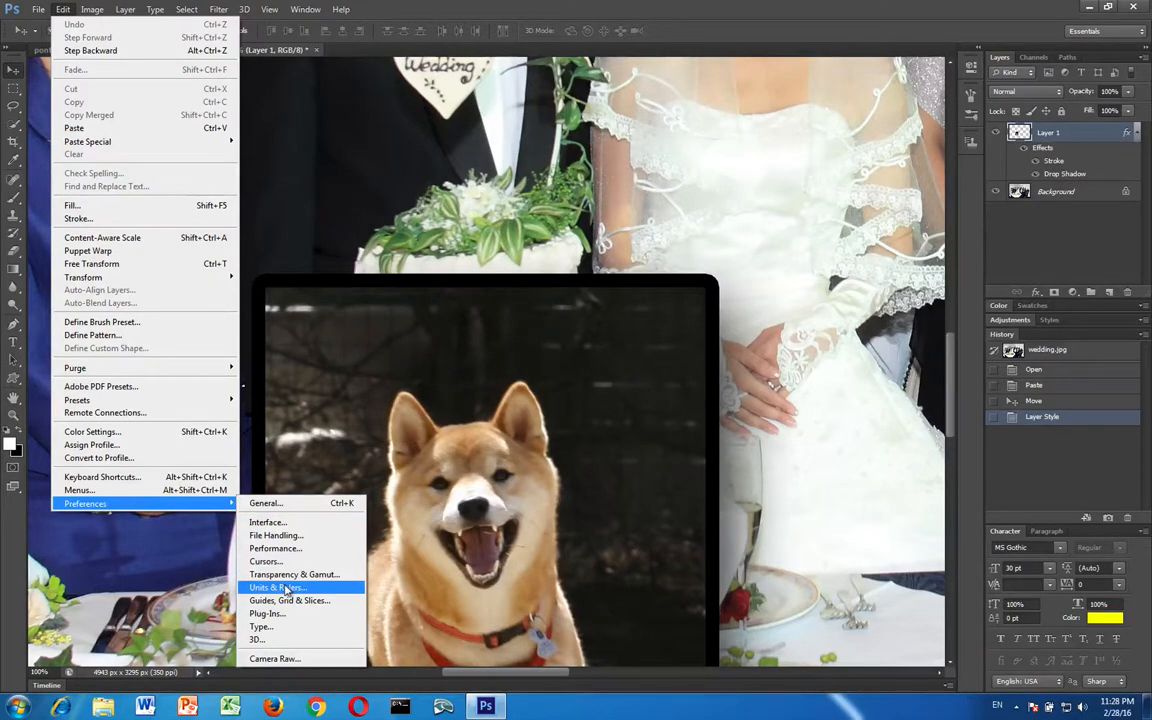
pyautogui.click(447, 578)
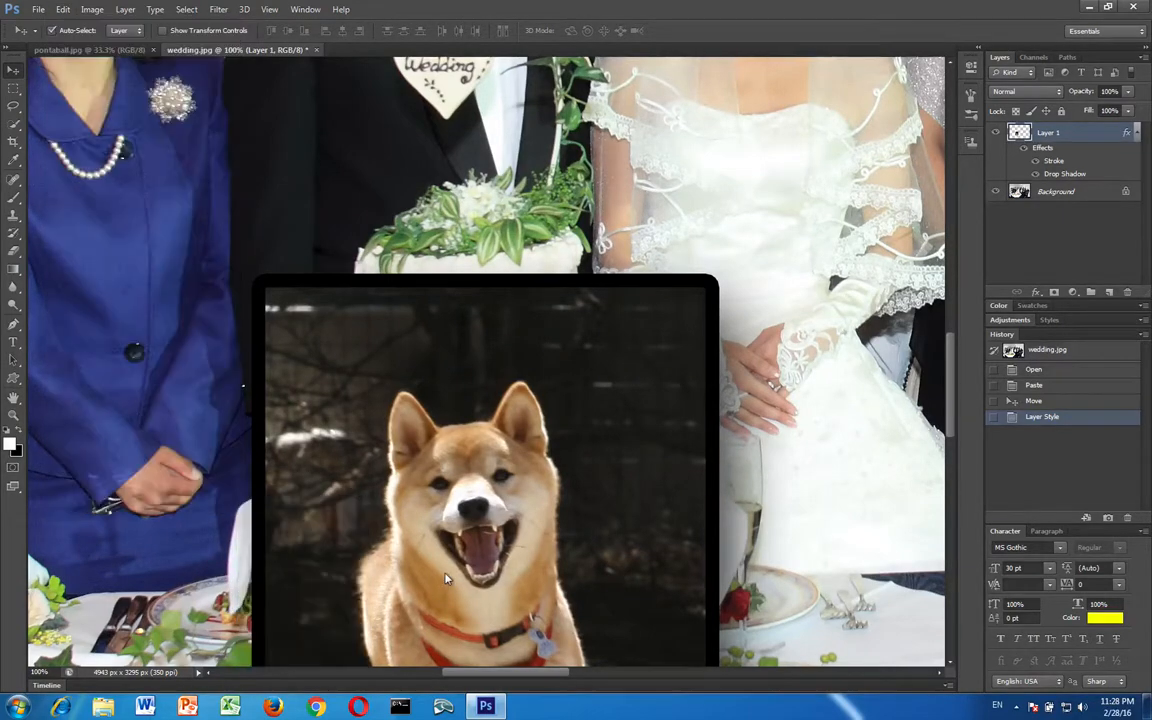
pyautogui.hotkey('ctrl', 'k')
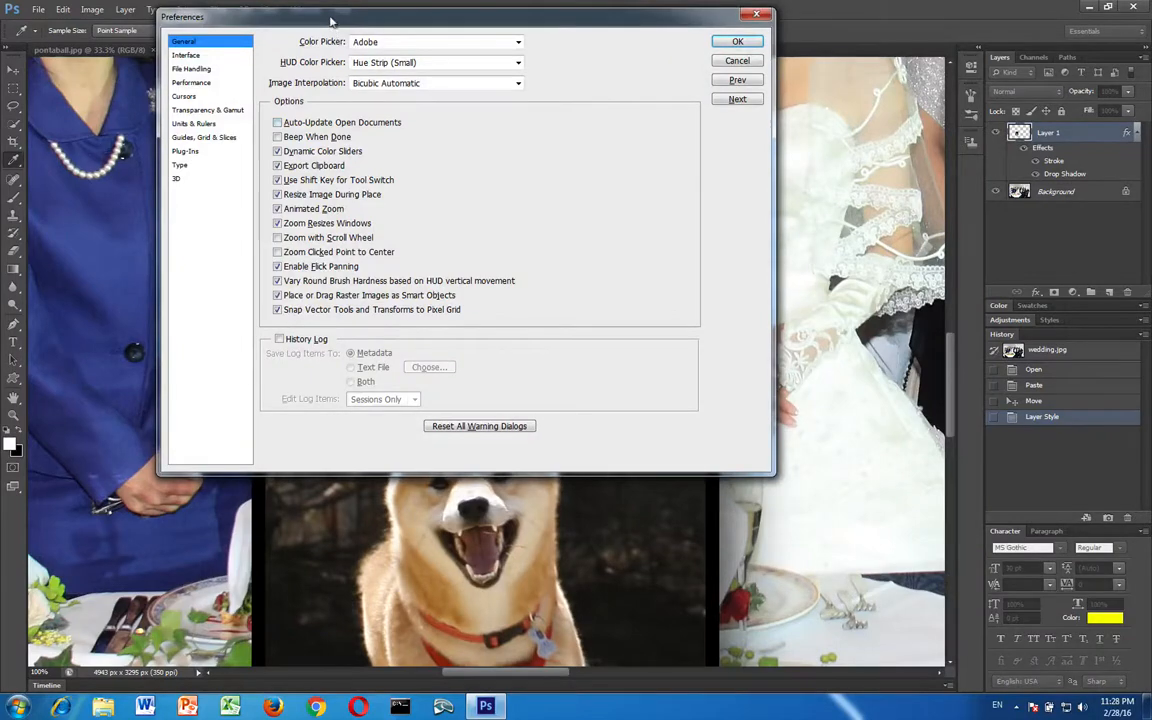
pyautogui.moveTo(300, 18); pyautogui.dragTo(312, 106)
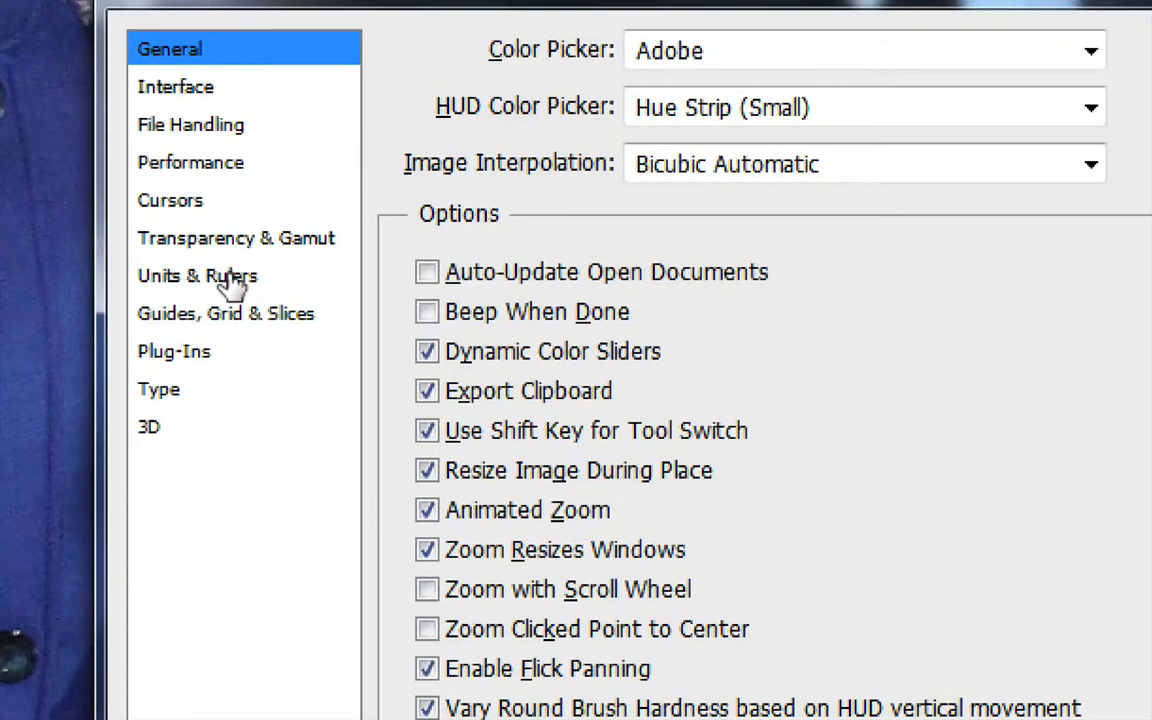
pyautogui.click(232, 283)
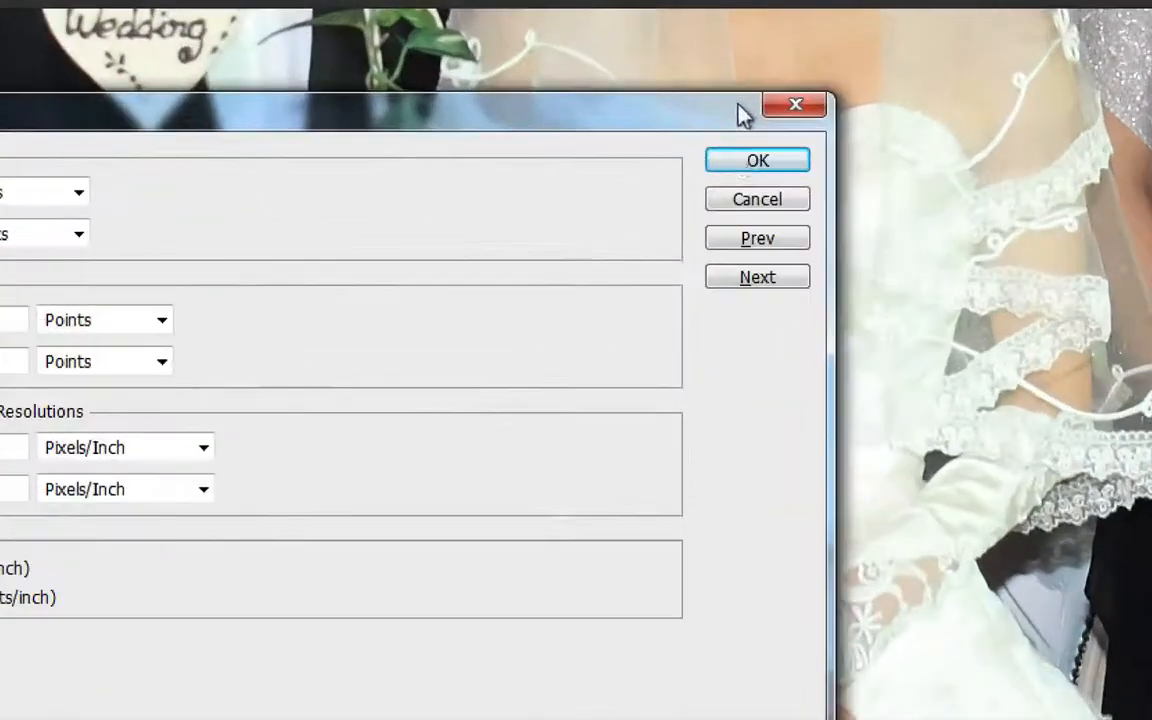
pyautogui.click(743, 165)
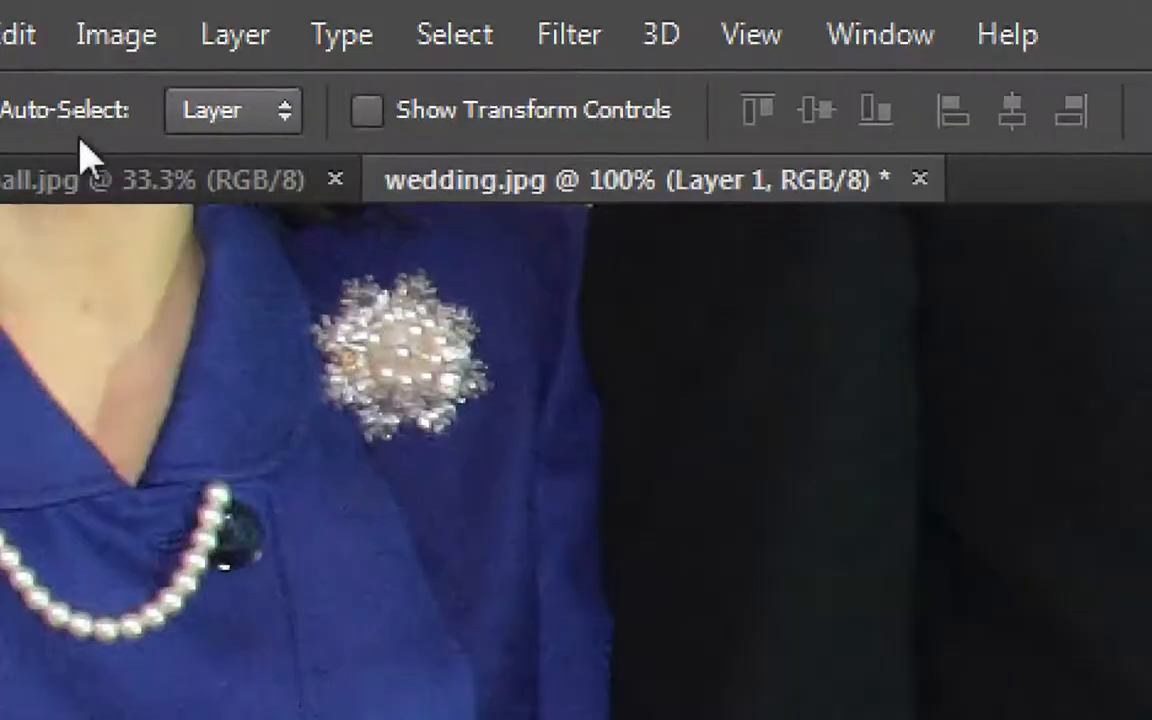
# Resize the wedding.jpg composite to a width of 1200 pixels with proportions constrained
pyautogui.click(115, 42)
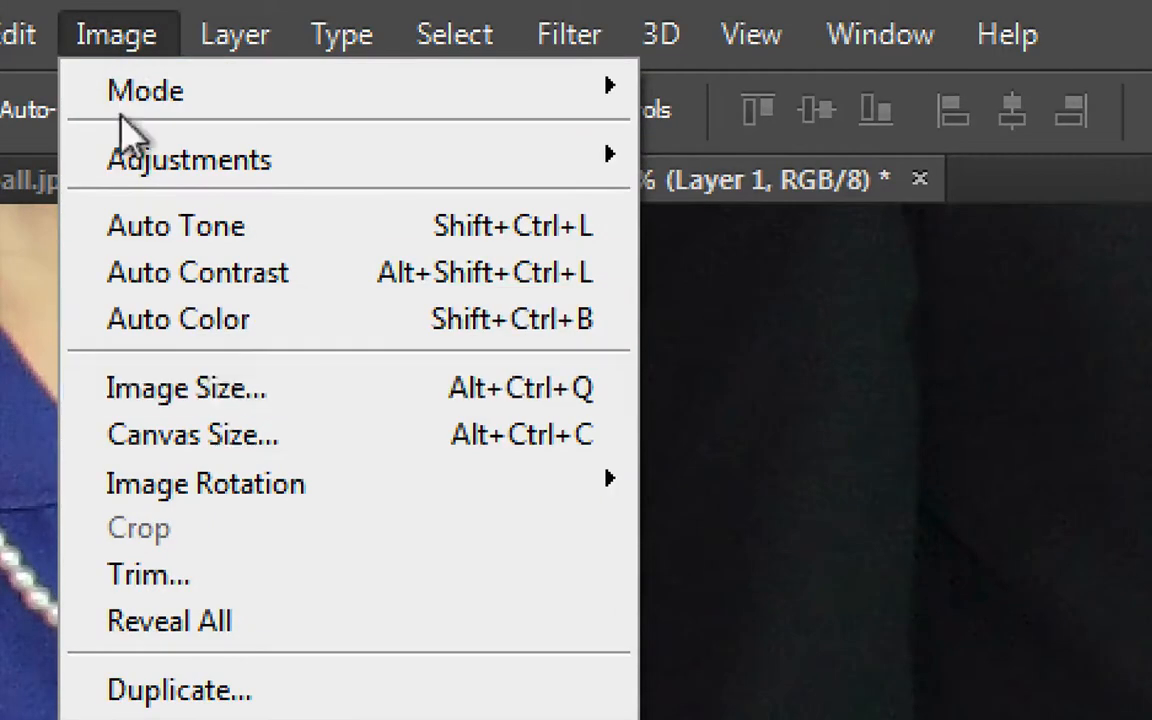
pyautogui.click(228, 405)
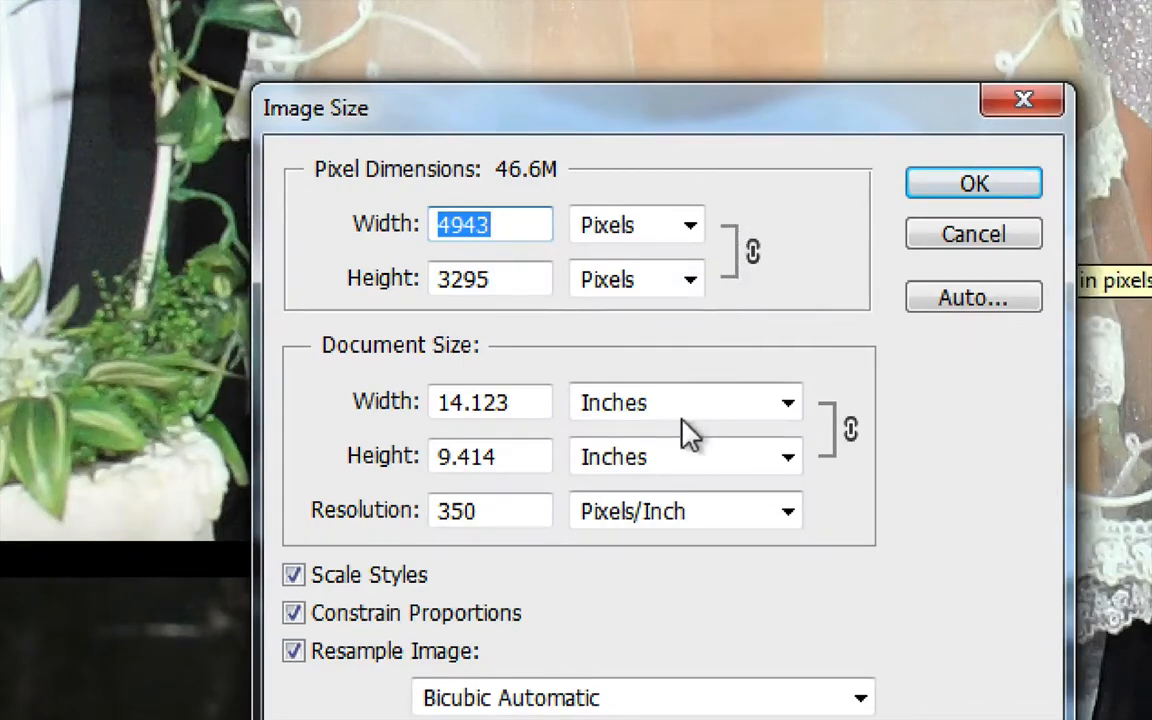
pyautogui.click(294, 614)
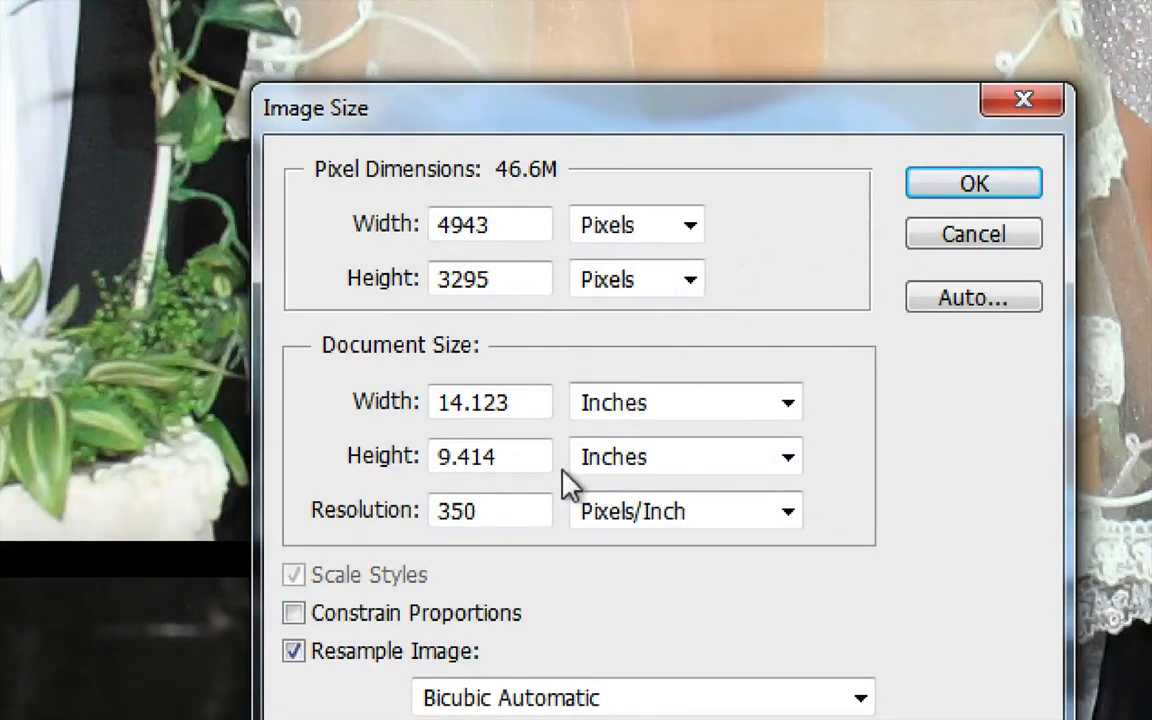
pyautogui.click(296, 613)
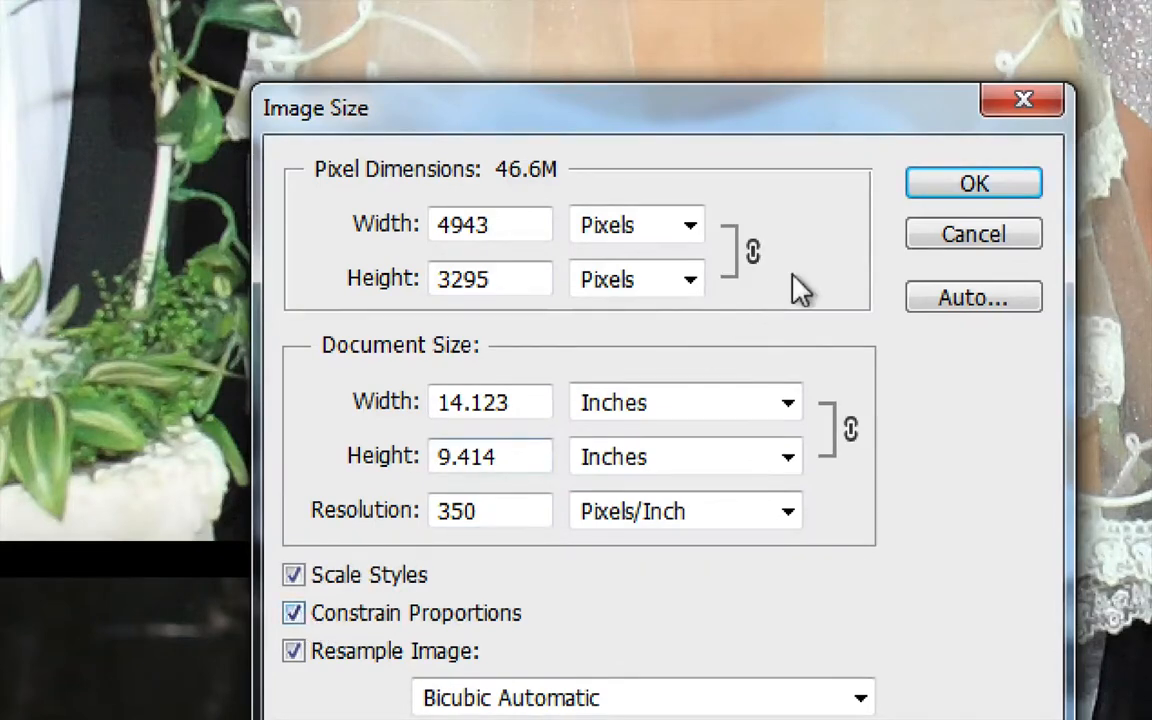
pyautogui.moveTo(432, 226); pyautogui.dragTo(489, 228)
pyautogui.write('1200')
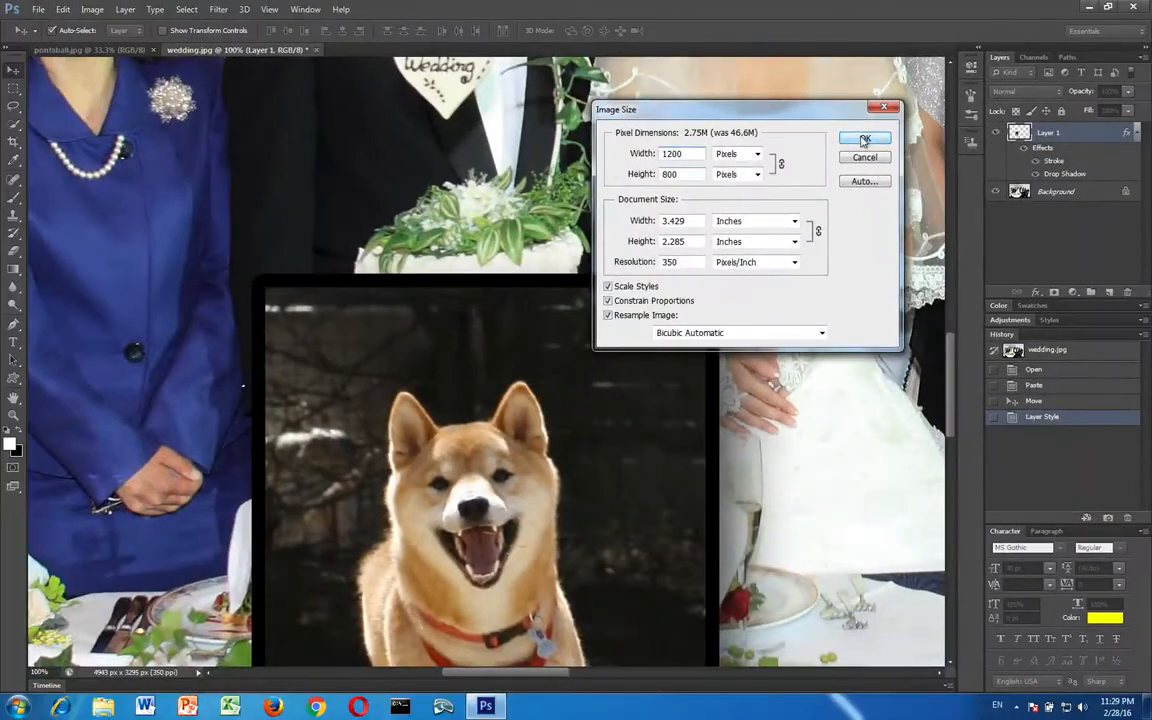
pyautogui.click(865, 139)
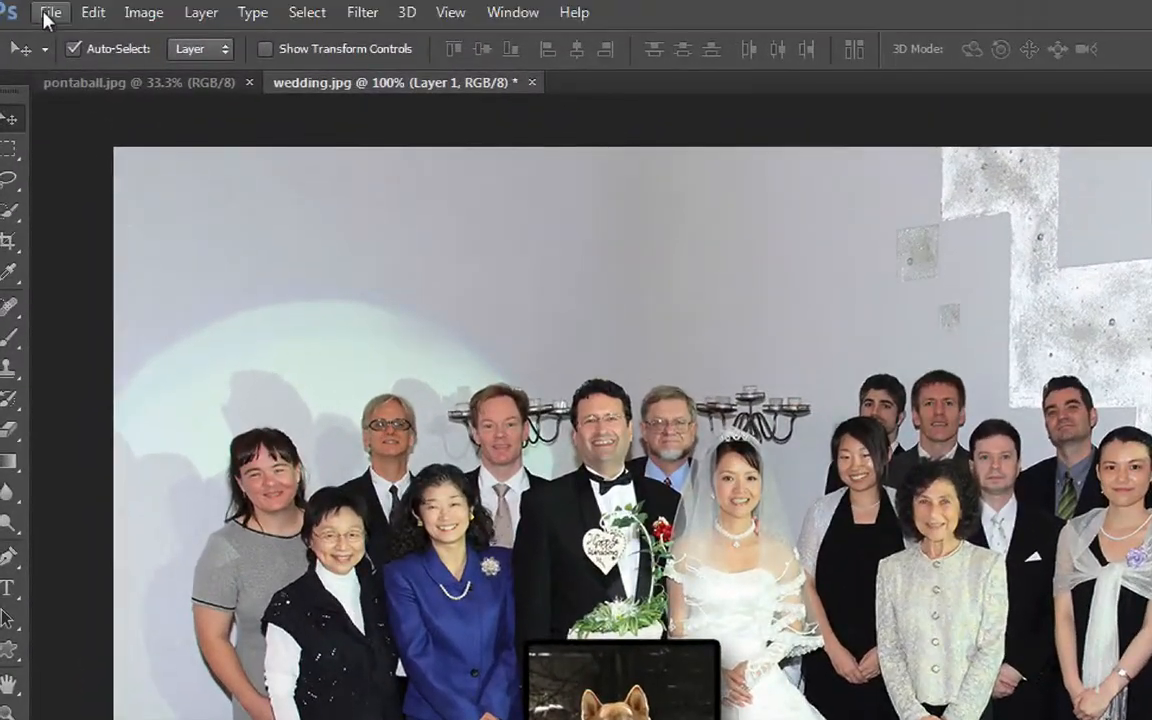
# Set up a web export of the composite as JPEG with the quality at 80
pyautogui.click(37, 11)
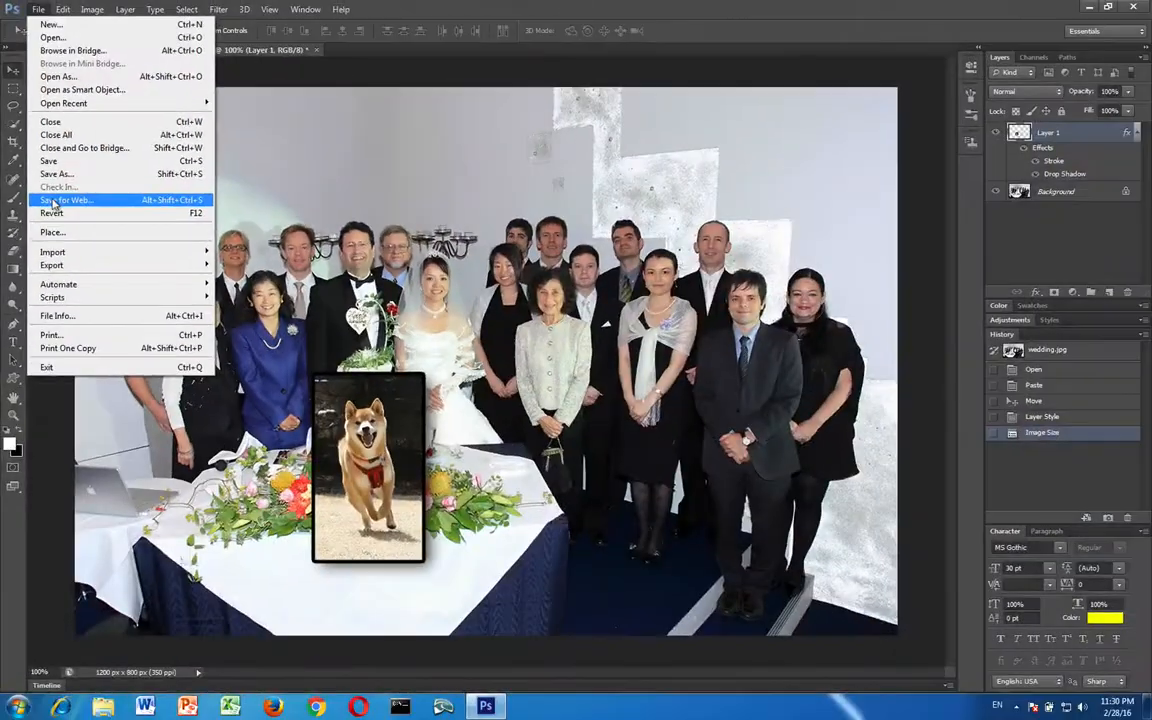
pyautogui.click(113, 343)
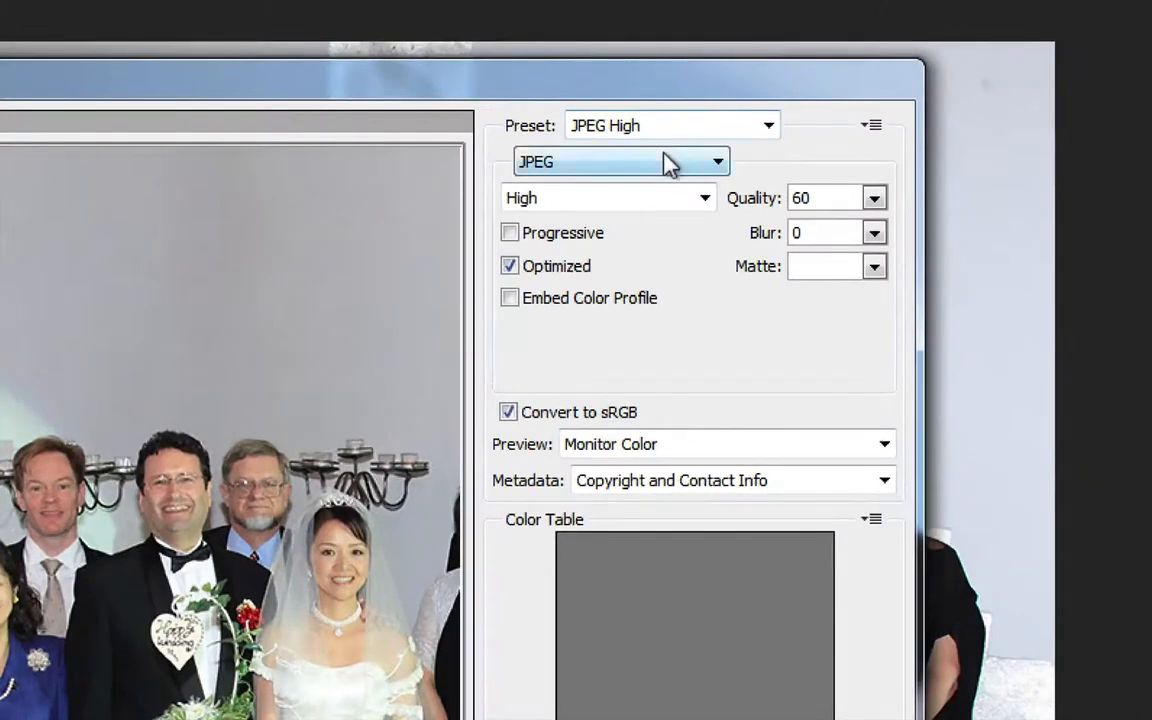
pyautogui.click(668, 162)
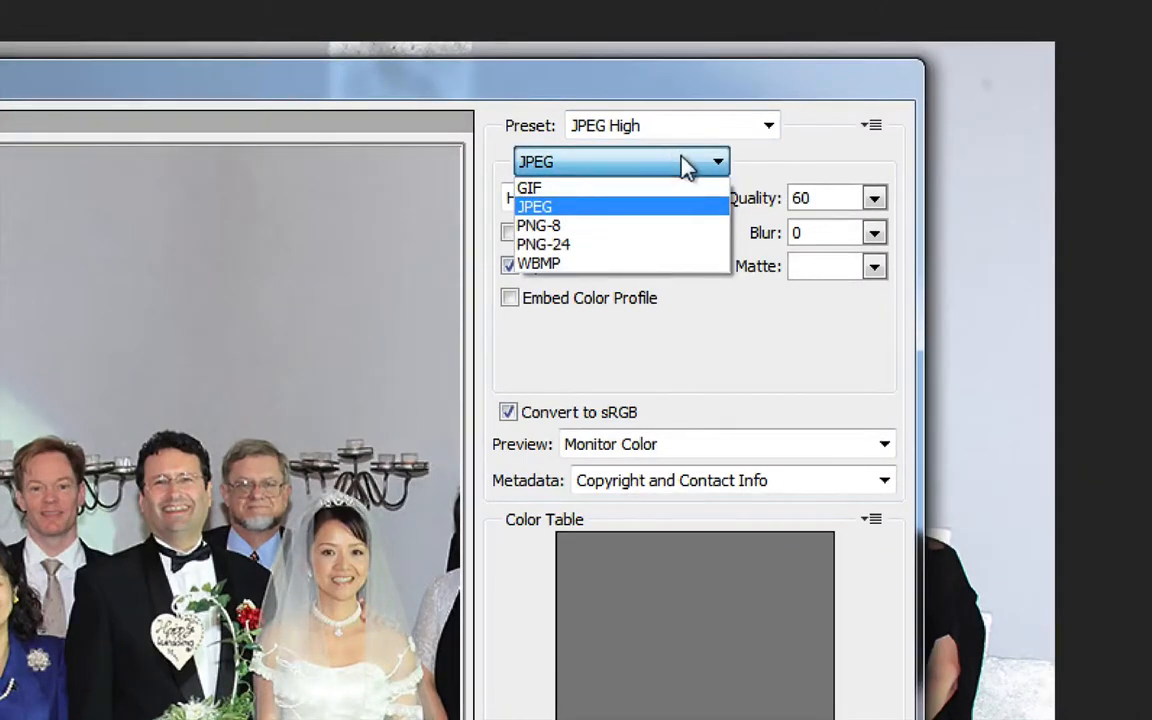
pyautogui.click(520, 161)
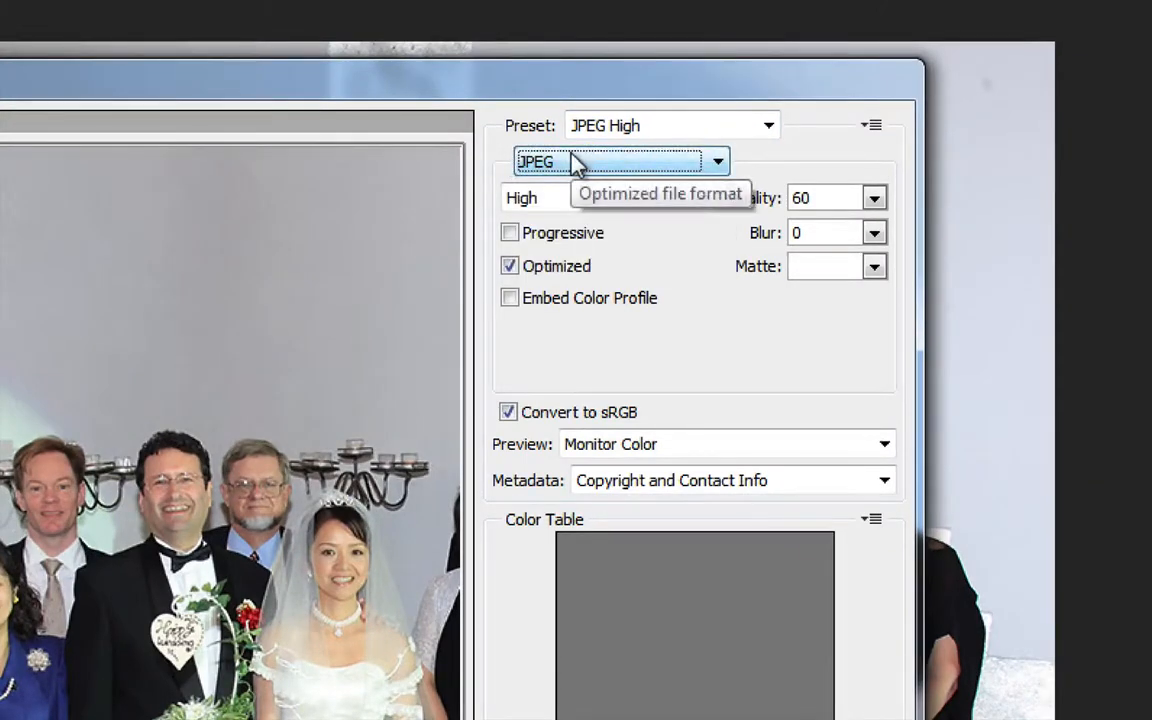
pyautogui.click(876, 199)
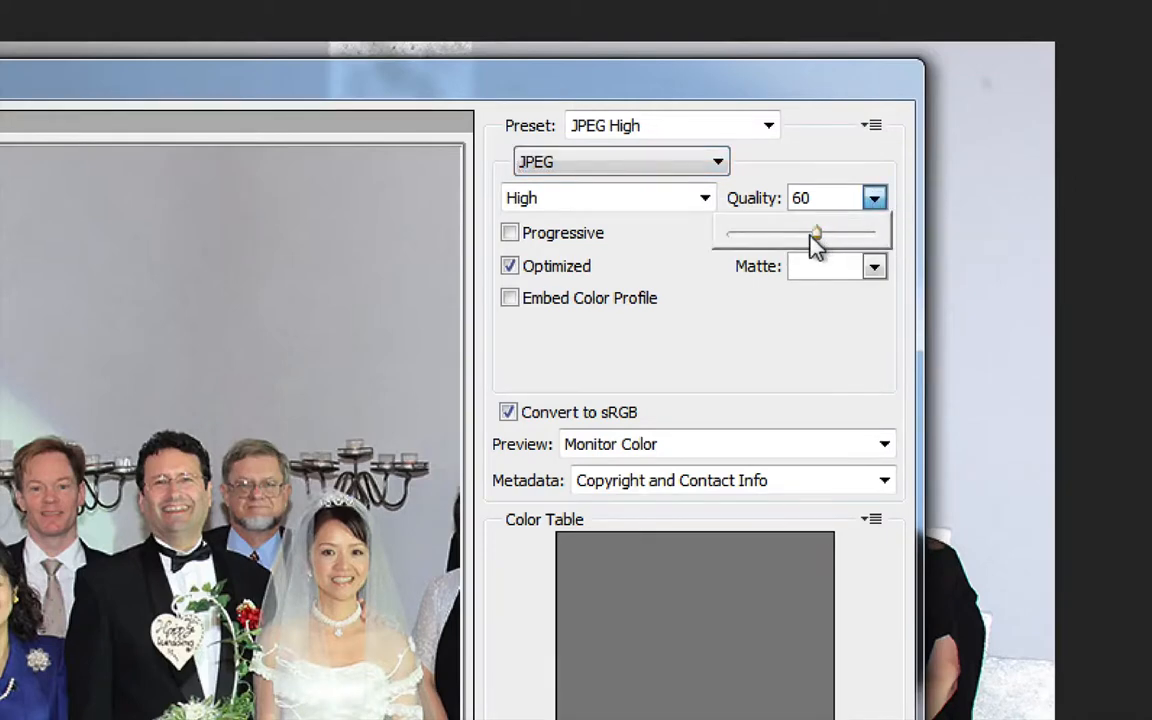
pyautogui.moveTo(813, 240); pyautogui.dragTo(845, 233)
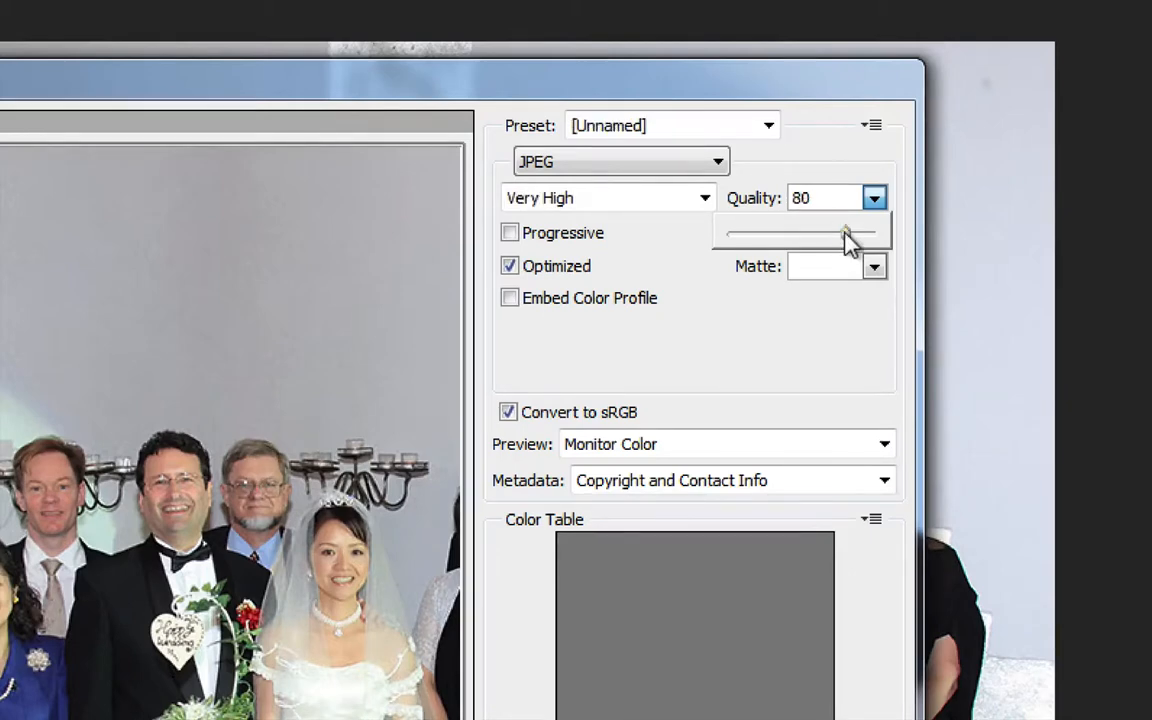
pyautogui.click(782, 373)
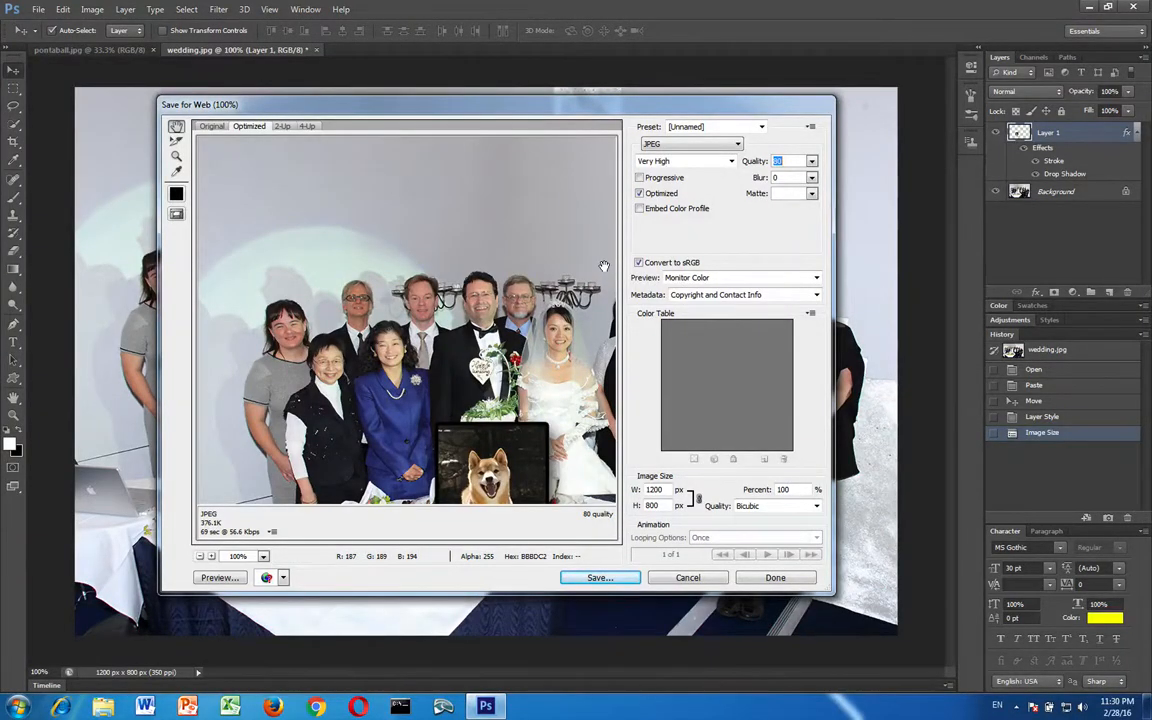
# Save the web-optimized image to the Desktop as PontaInset.jpg
pyautogui.click(598, 578)
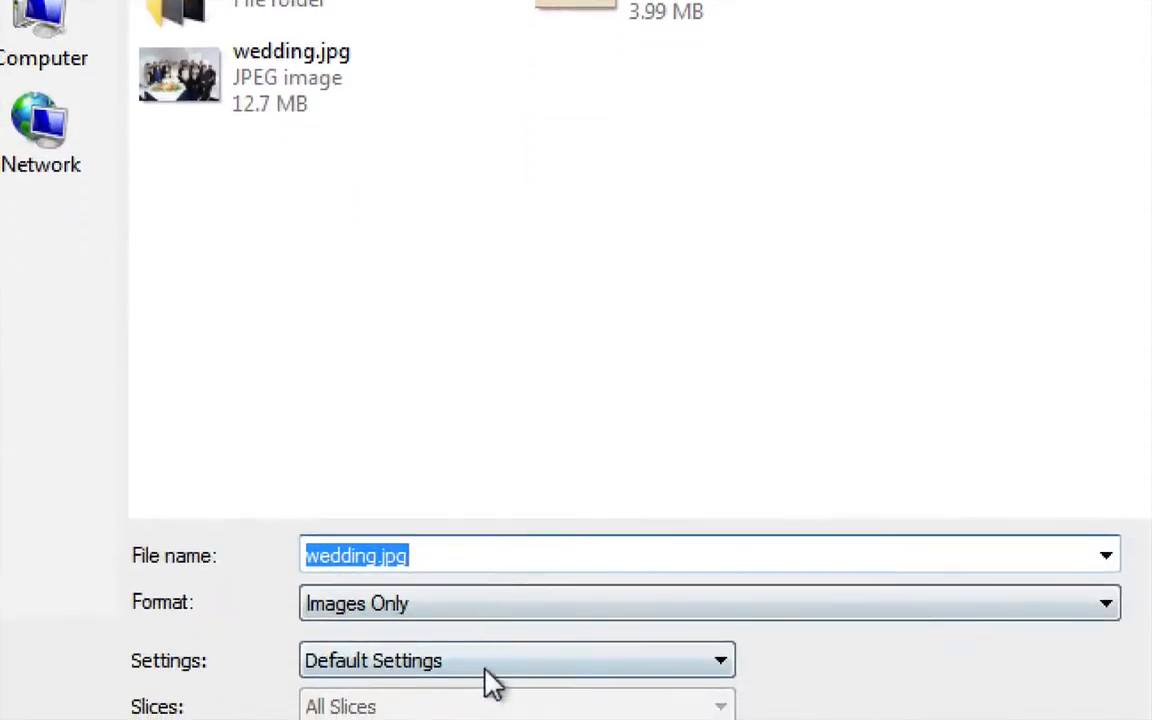
pyautogui.click(381, 556)
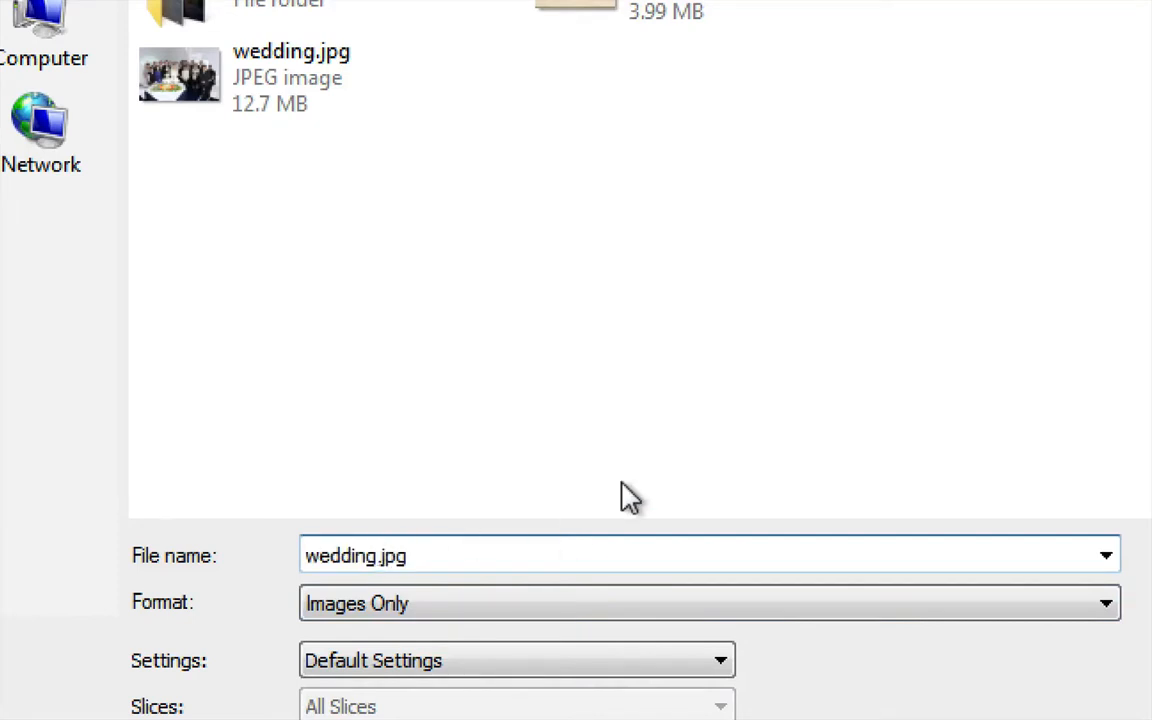
pyautogui.hotkey('shift', 'Left')
pyautogui.hotkey('shift', 'Left')
pyautogui.hotkey('shift', 'Left')
pyautogui.hotkey('shift', 'Left')
pyautogui.hotkey('shift', 'Left')
pyautogui.hotkey('shift', 'Left')
pyautogui.hotkey('shift', 'Left')
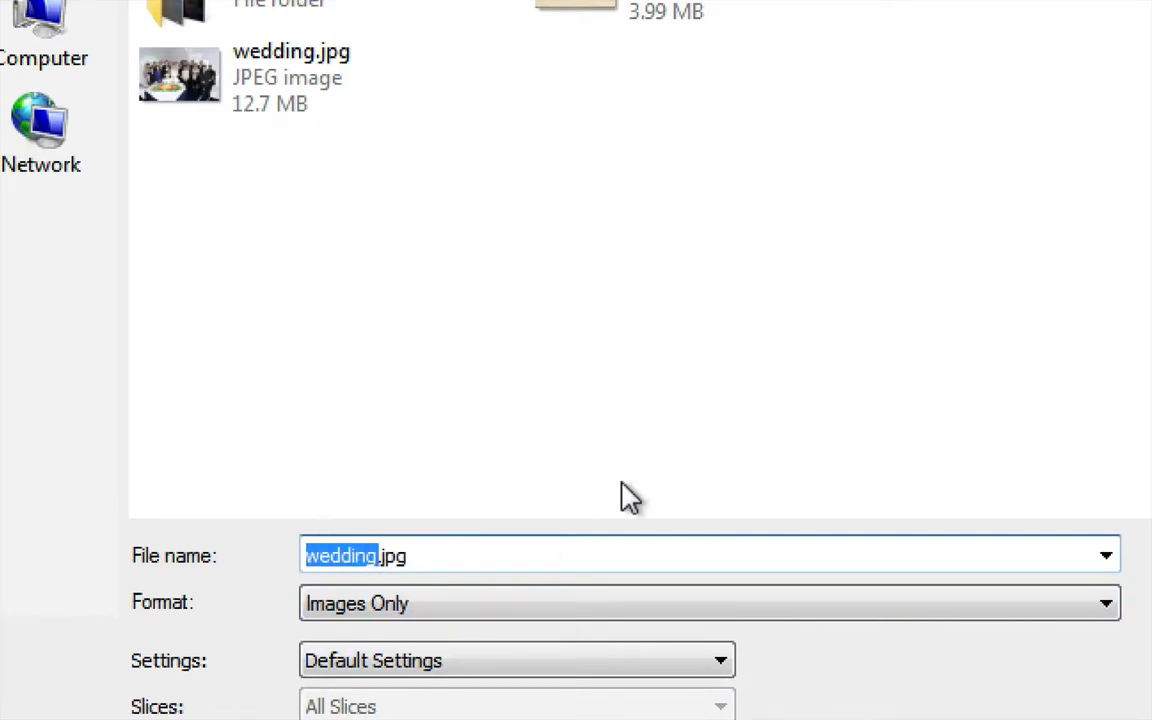
pyautogui.write('PontaIns')
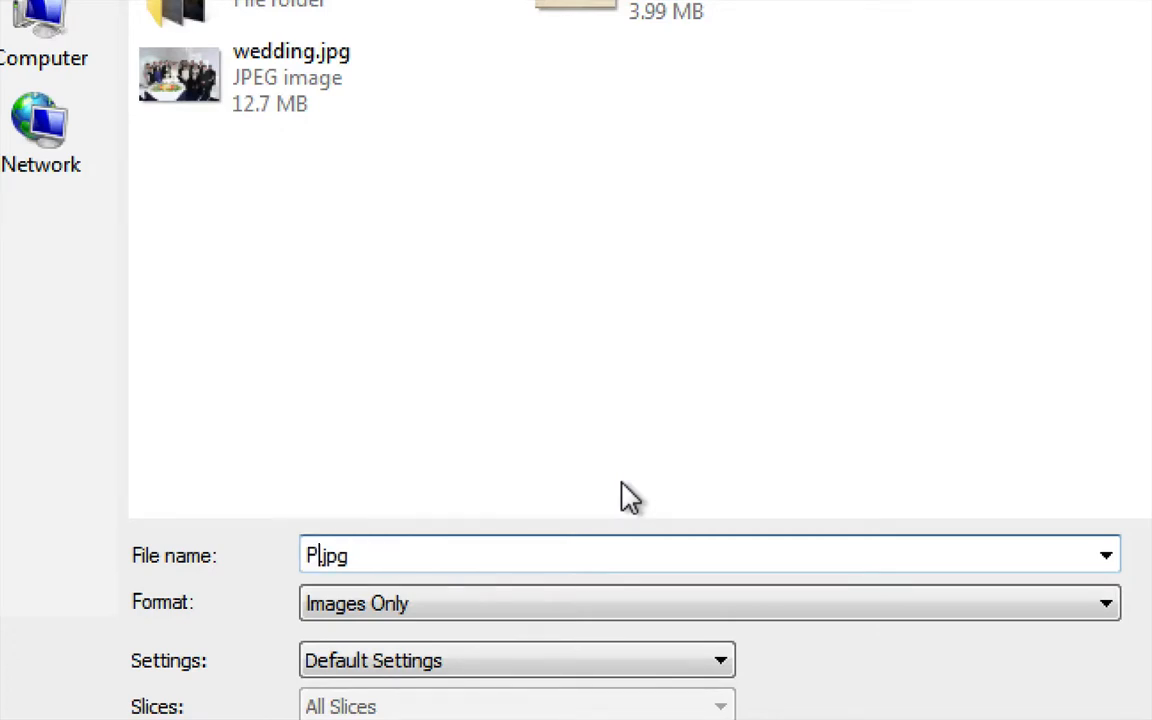
pyautogui.write('et')
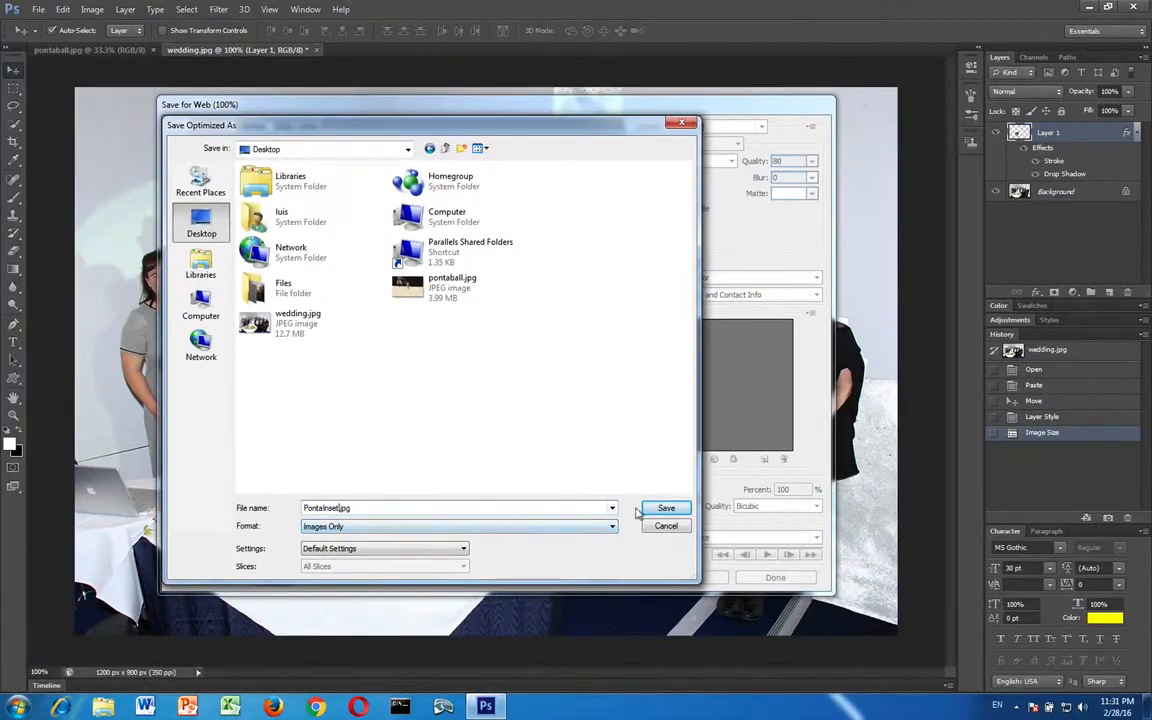
pyautogui.click(665, 508)
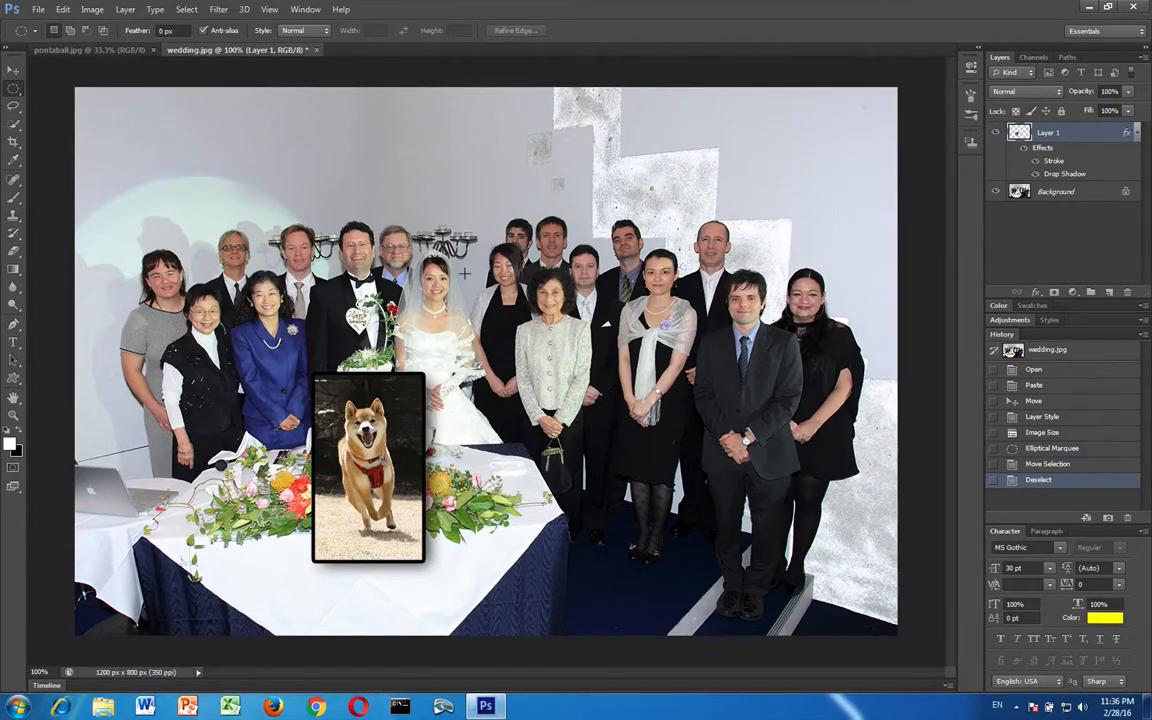
# Close wedding.jpg without saving its changes and reopen the original wedding.jpg from the Desktop
pyautogui.click(314, 50)
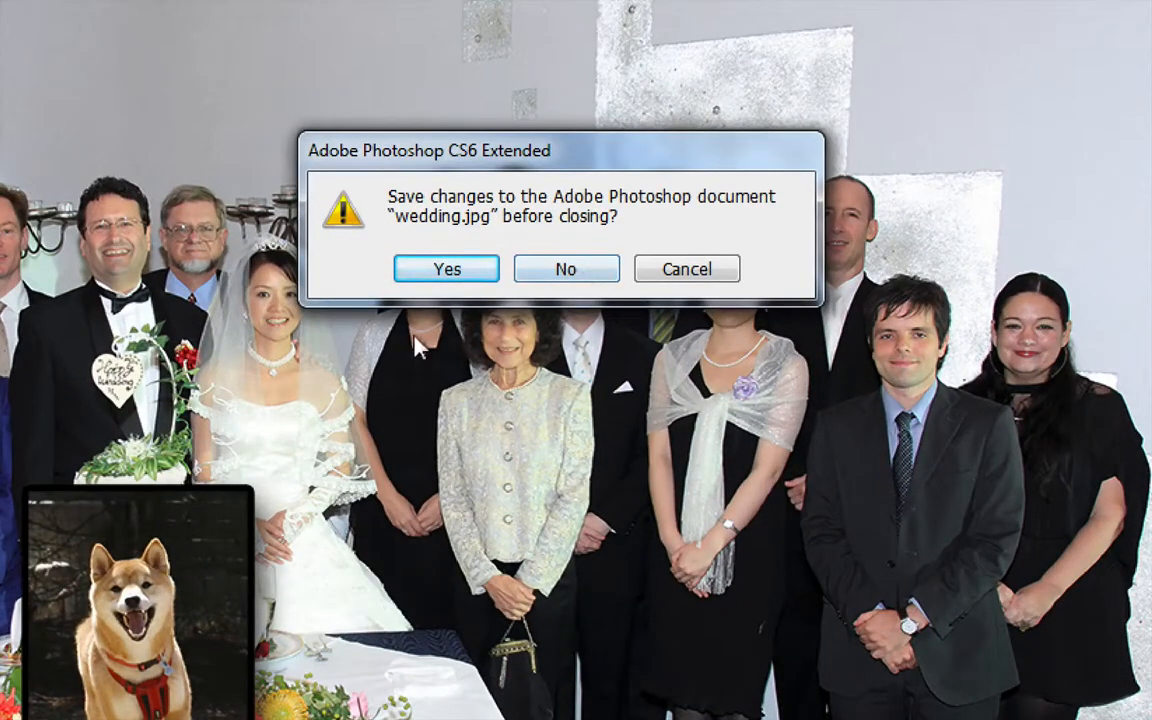
pyautogui.click(582, 269)
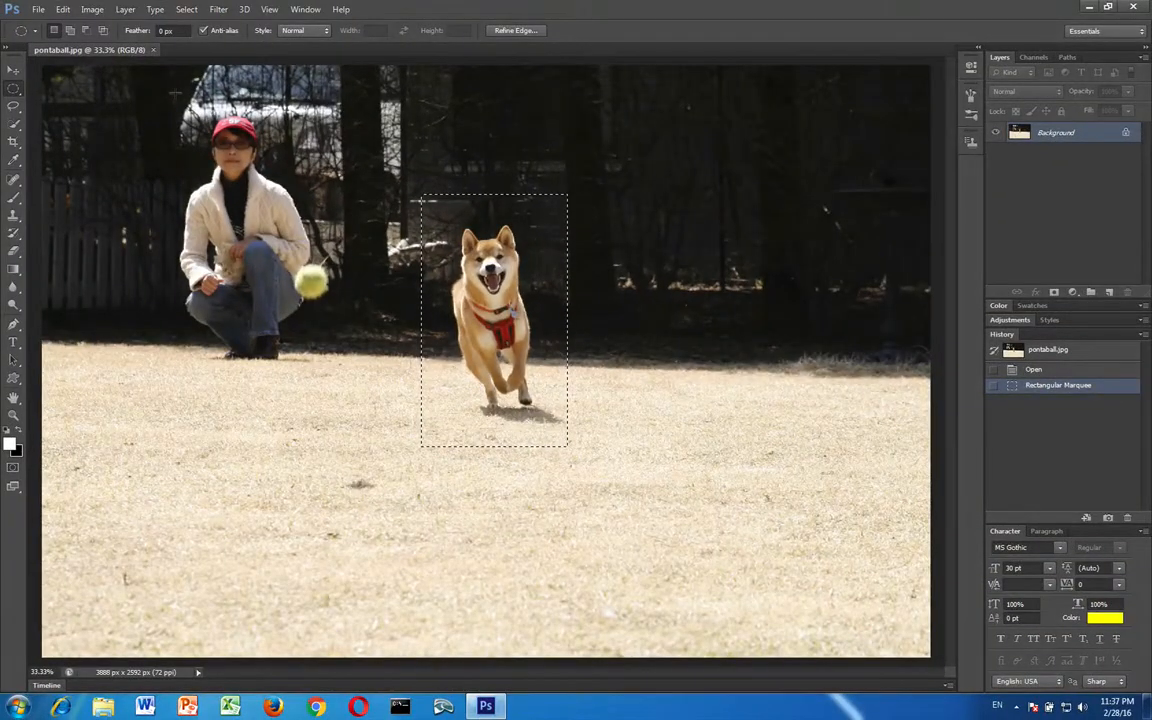
pyautogui.click(38, 12)
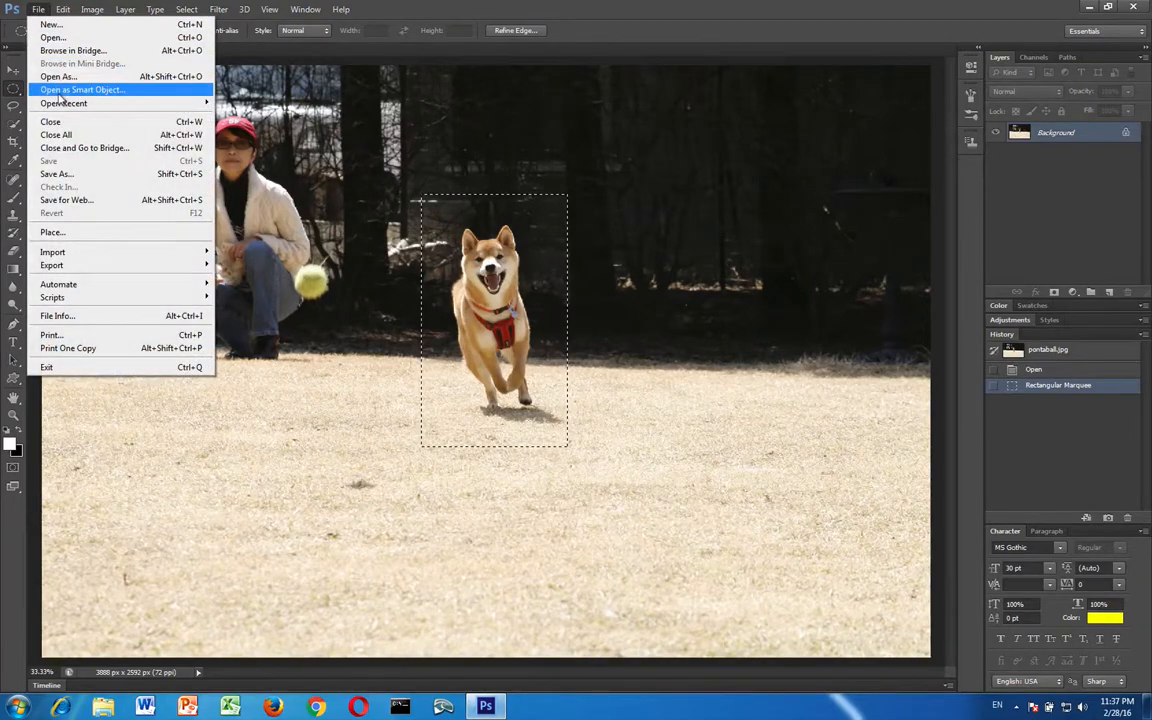
pyautogui.click(55, 38)
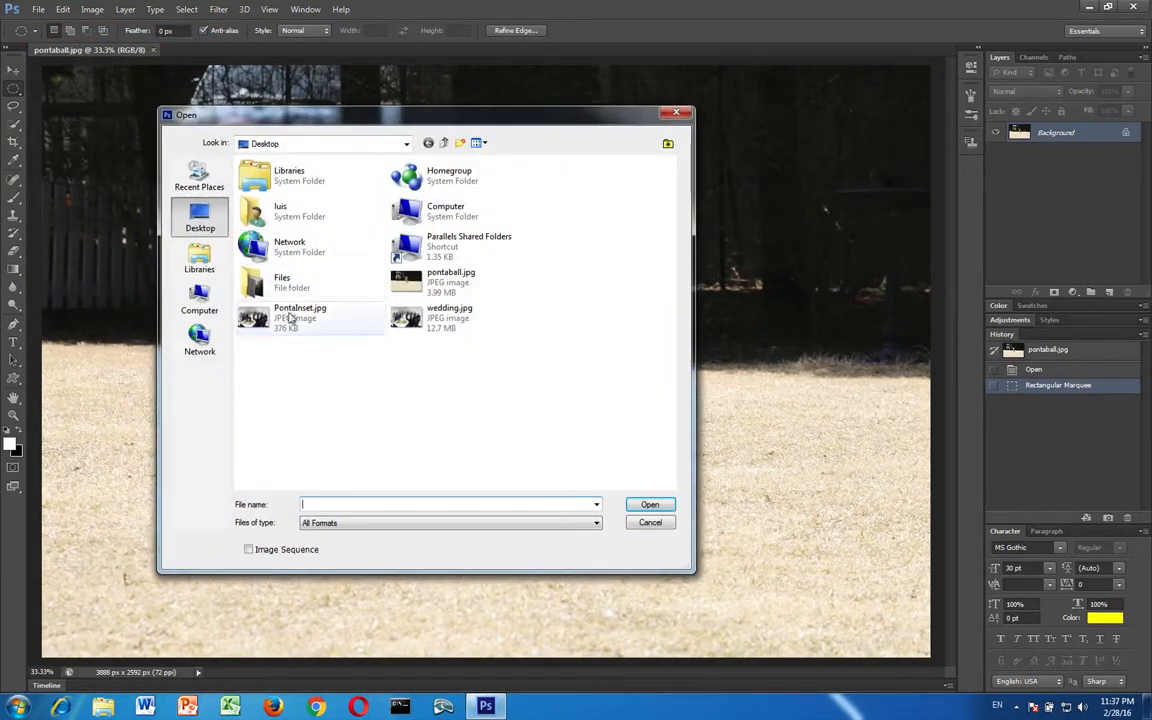
pyautogui.doubleClick(433, 318)
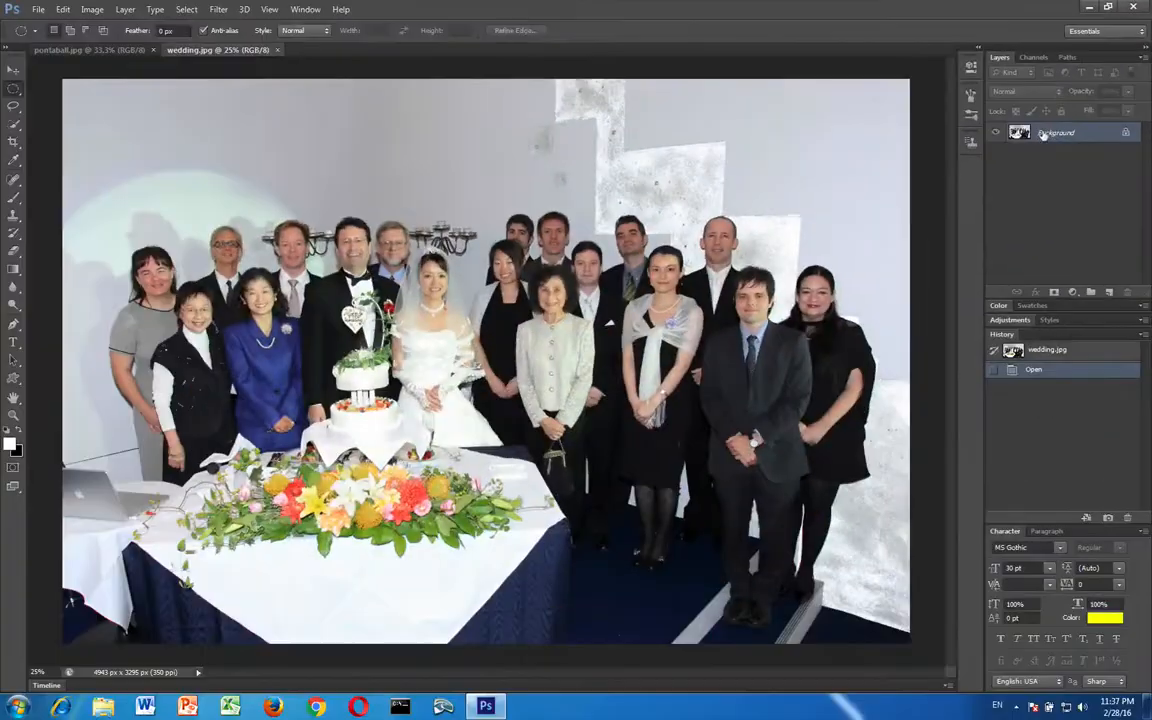
# Draw an elliptical marquee selection about 861 by 1317 px around the bride and groom
pyautogui.press('v')
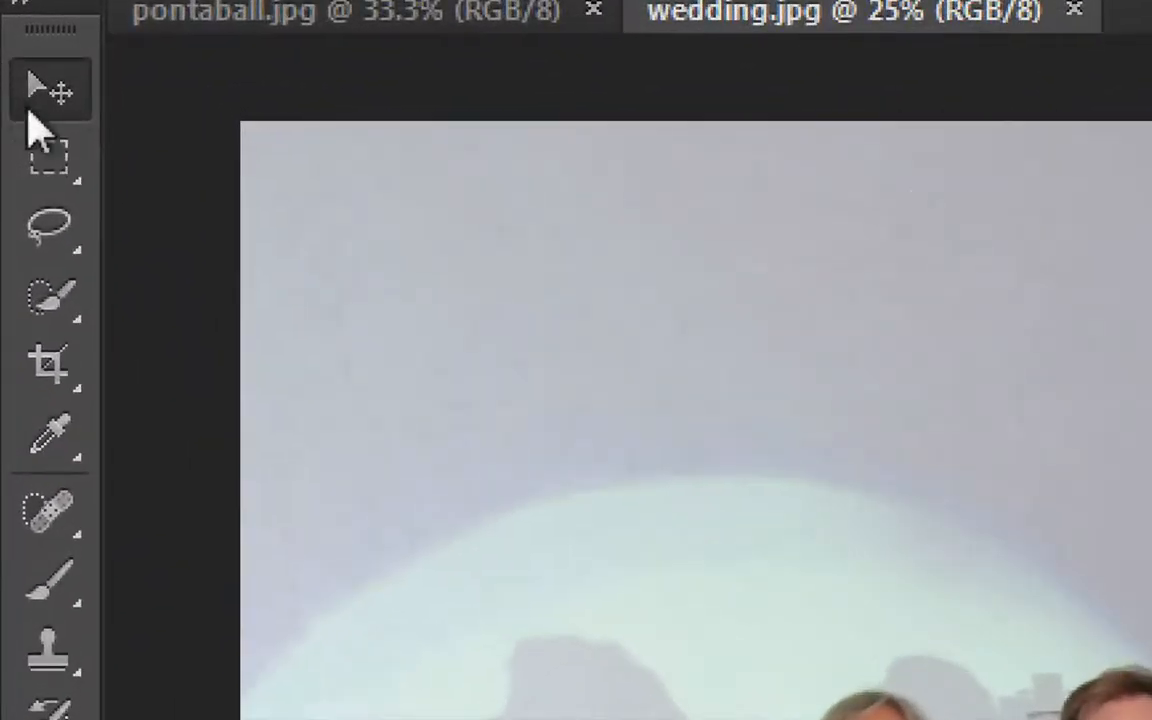
pyautogui.click(62, 180)
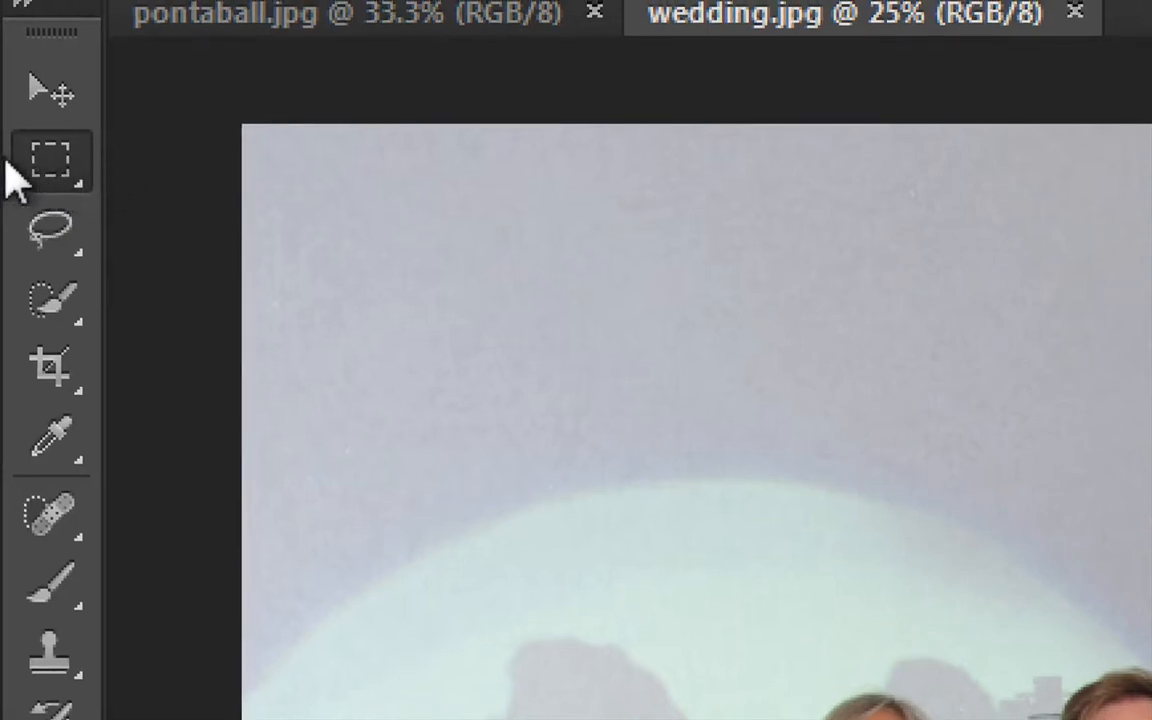
pyautogui.rightClick(62, 175)
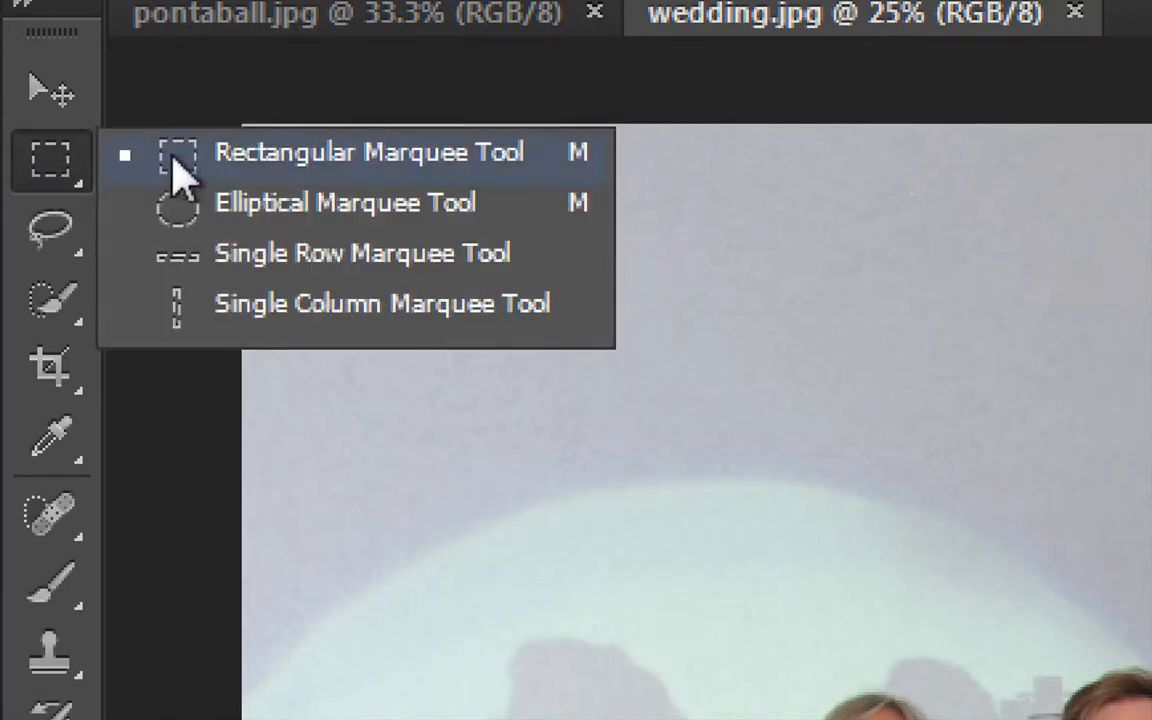
pyautogui.click(258, 210)
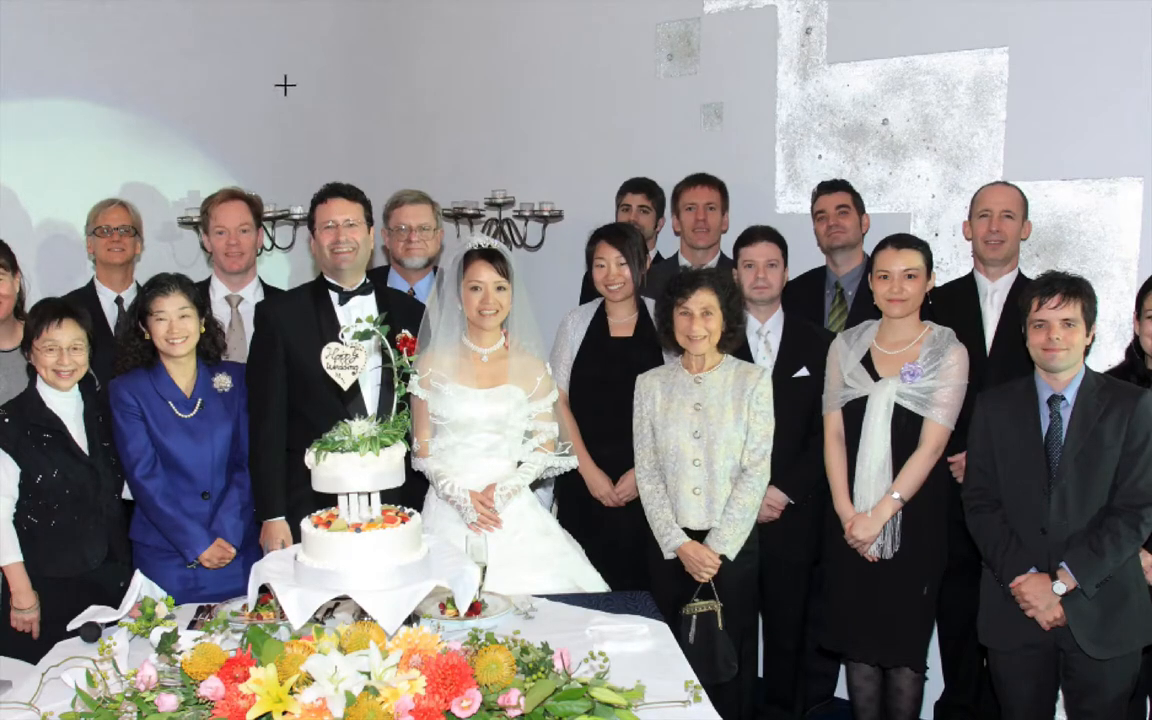
pyautogui.moveTo(284, 85); pyautogui.dragTo(551, 498)
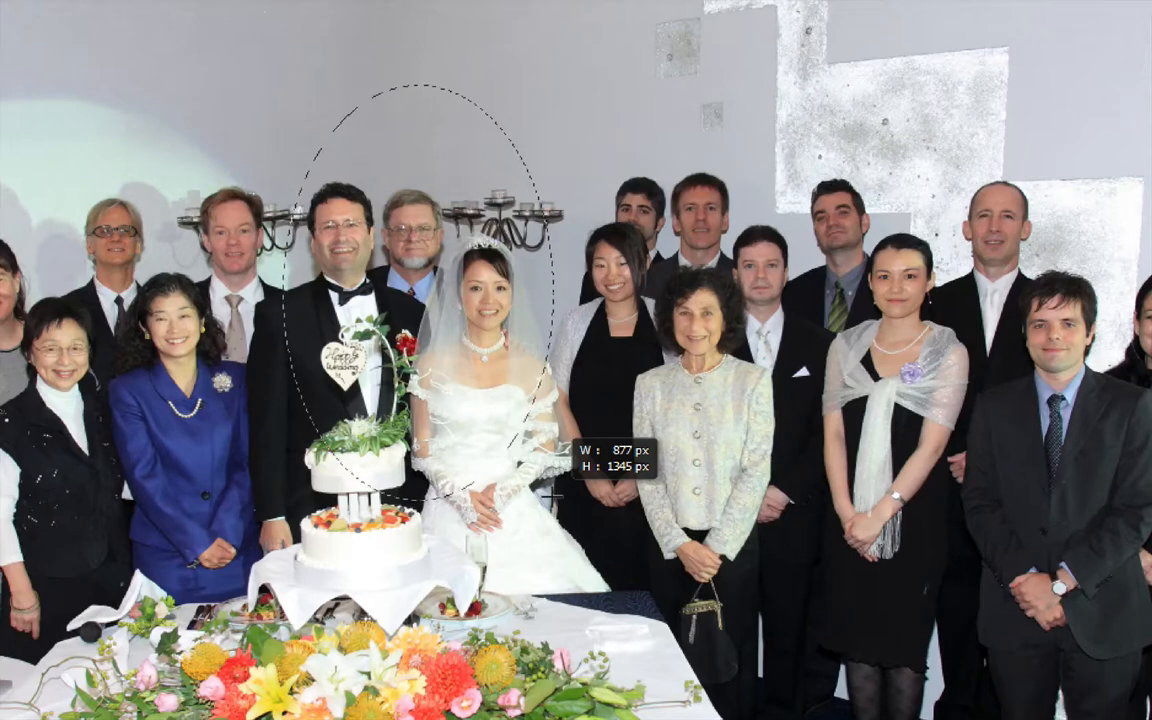
pyautogui.moveTo(551, 494); pyautogui.dragTo(545, 486)
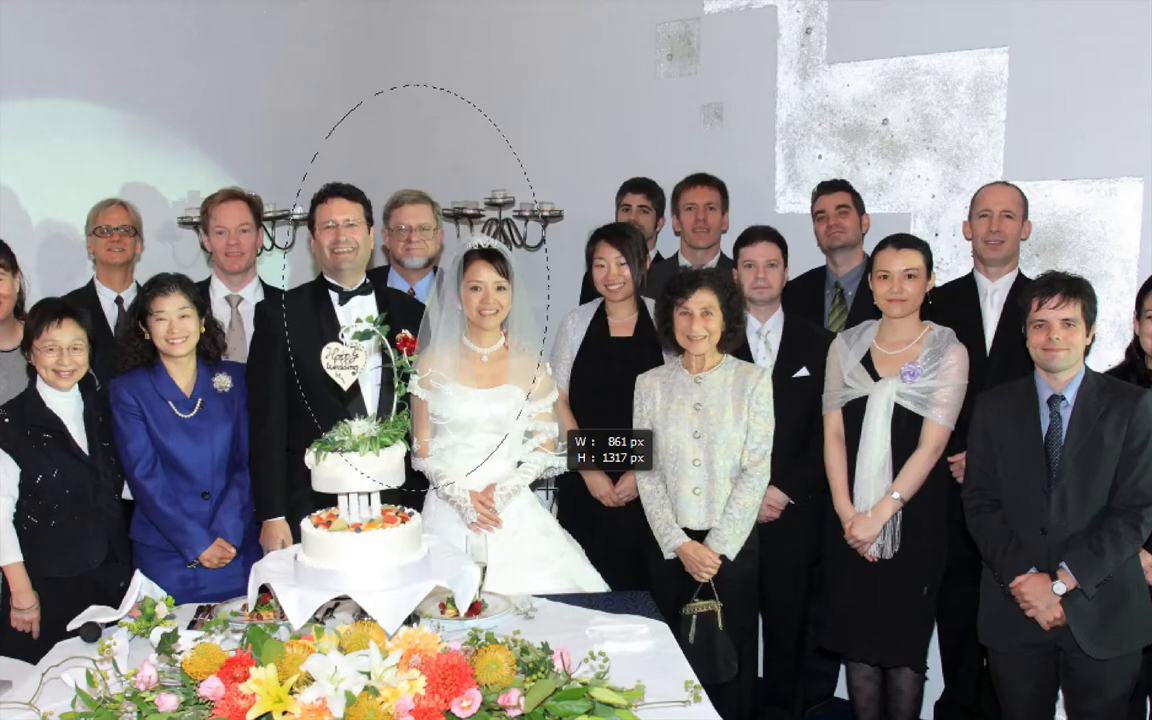
pyautogui.moveTo(545, 486); pyautogui.dragTo(545, 486)
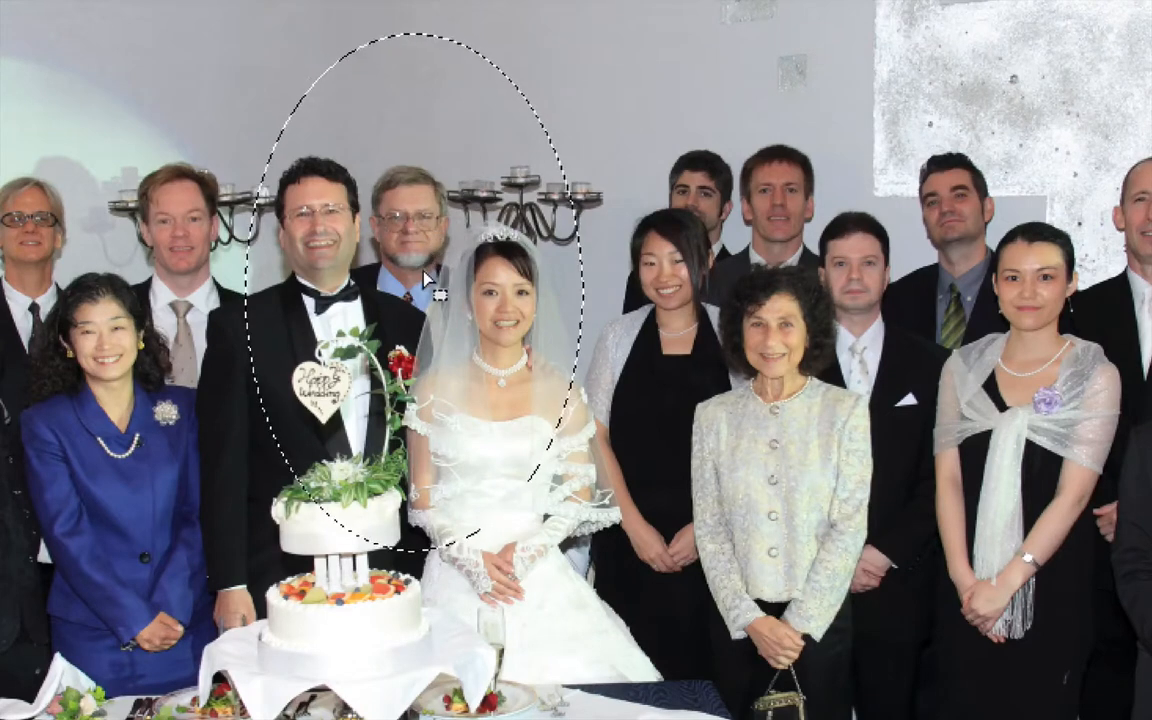
# Shift the elliptical selection slightly to frame the bride and groom, and copy the selected area
pyautogui.moveTo(425, 277)
pyautogui.mouseDown()
pyautogui.moveTo(410, 250)
pyautogui.moveTo(413, 264)
pyautogui.mouseUp()
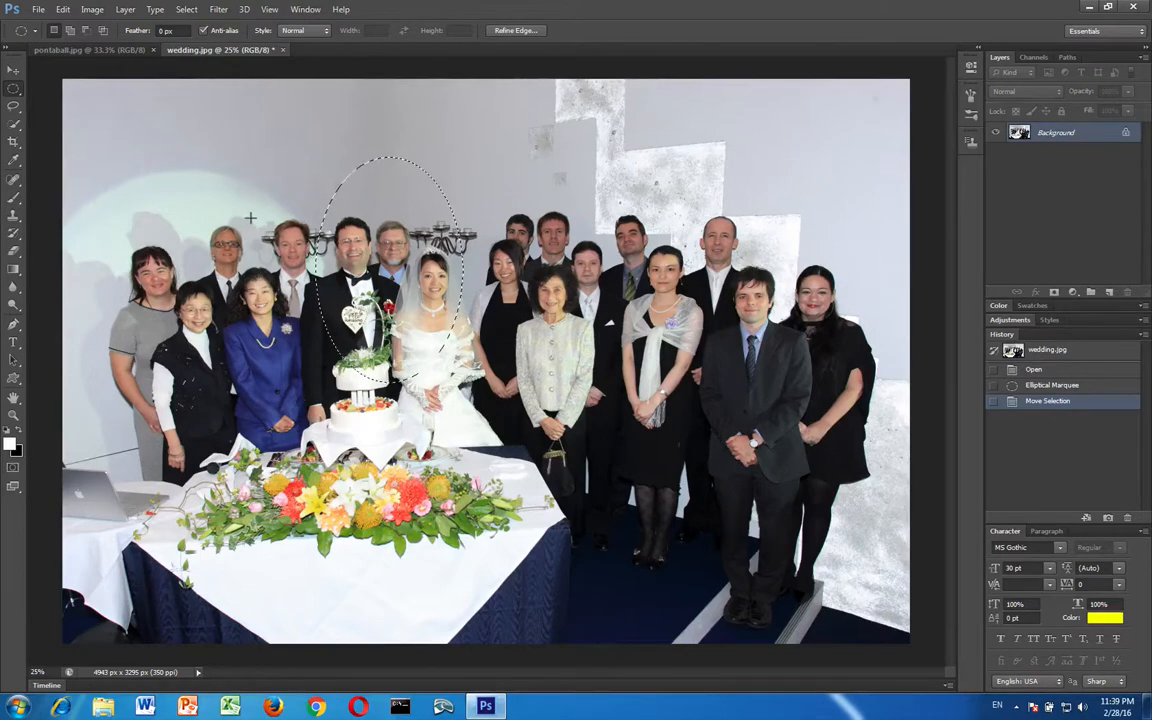
pyautogui.click(58, 11)
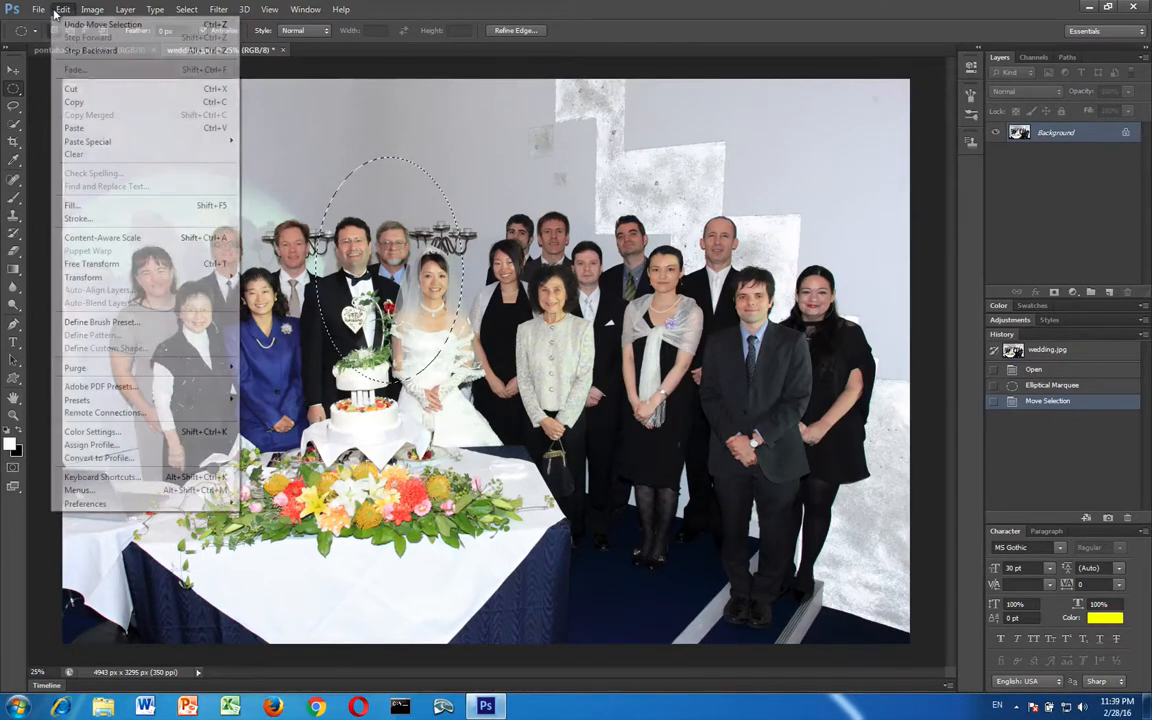
pyautogui.click(80, 100)
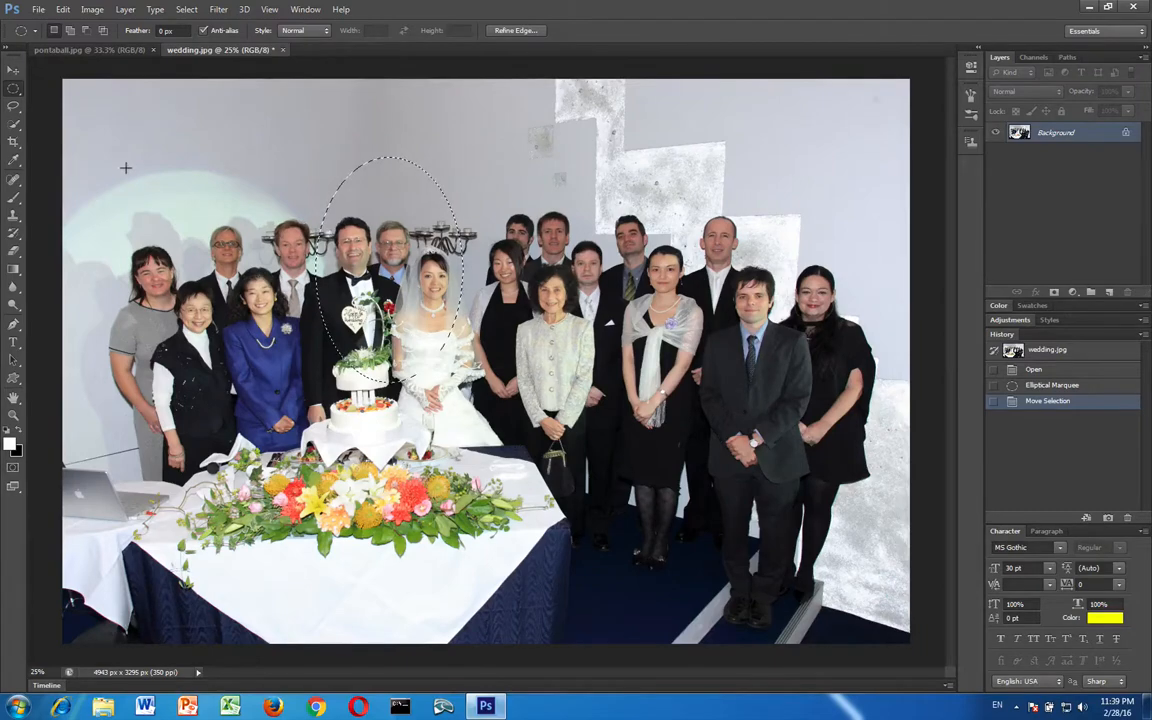
# Create a new 861 by 1317 px document matching the clipboard, paste the oval couple into it, and check its transparency by briefly hiding the Background layer
pyautogui.click(35, 10)
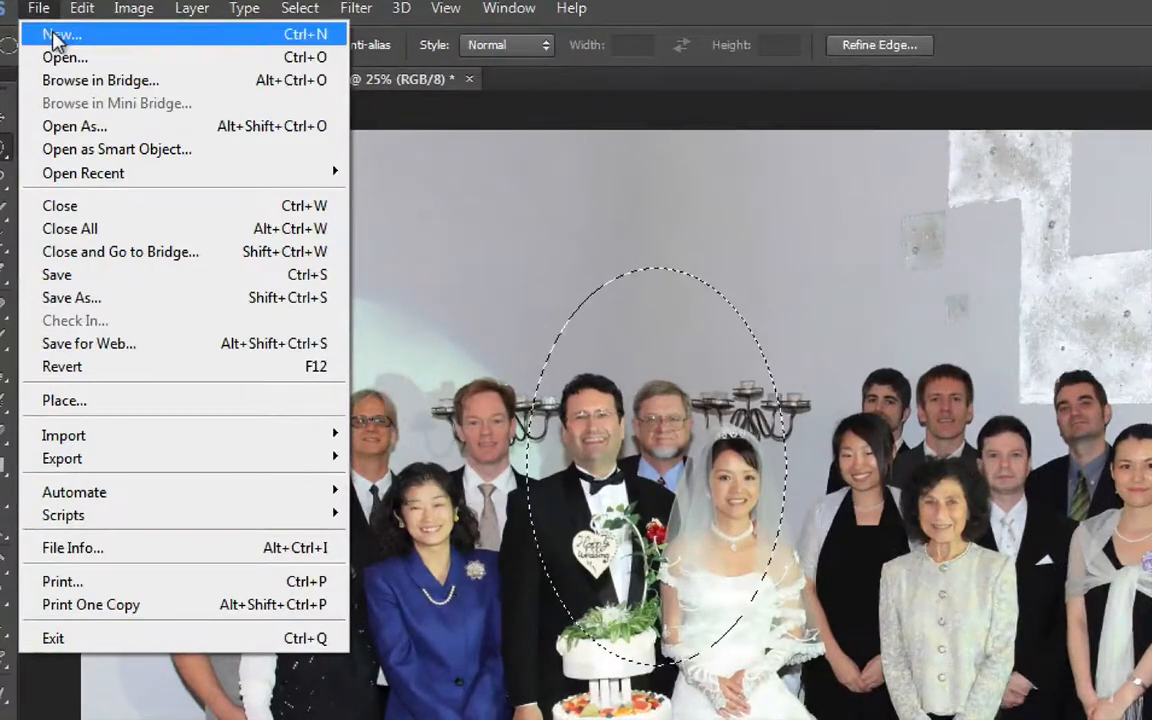
pyautogui.click(55, 35)
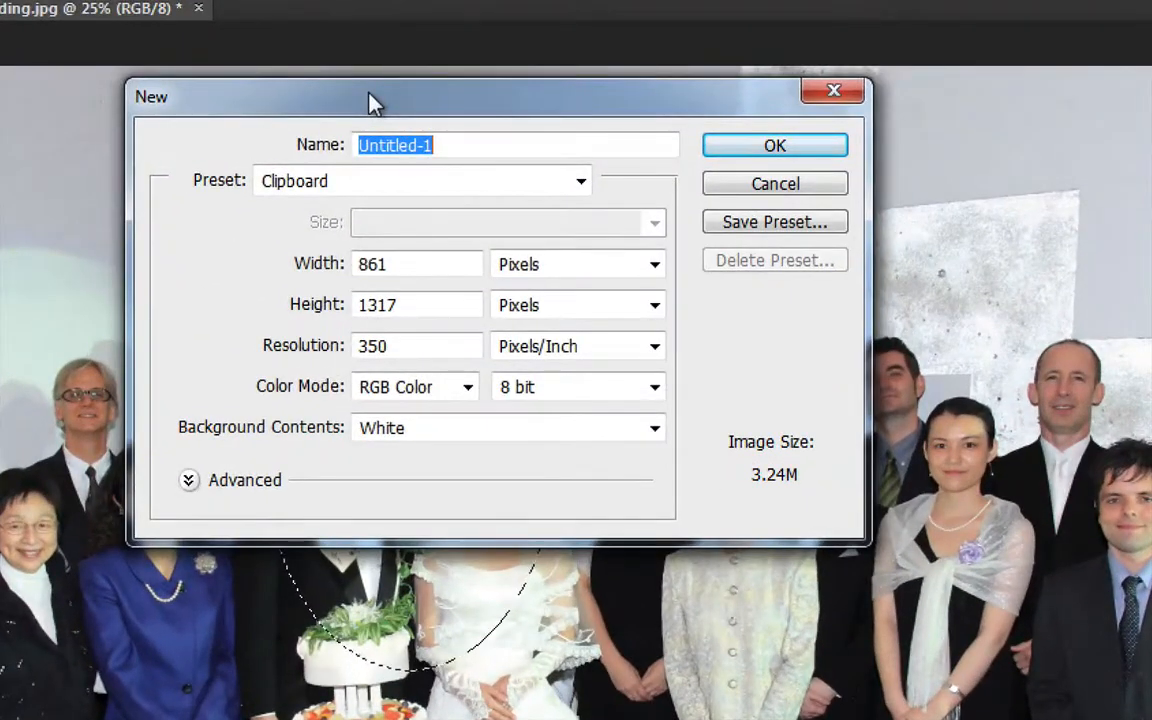
pyautogui.moveTo(585, 108); pyautogui.dragTo(617, 124)
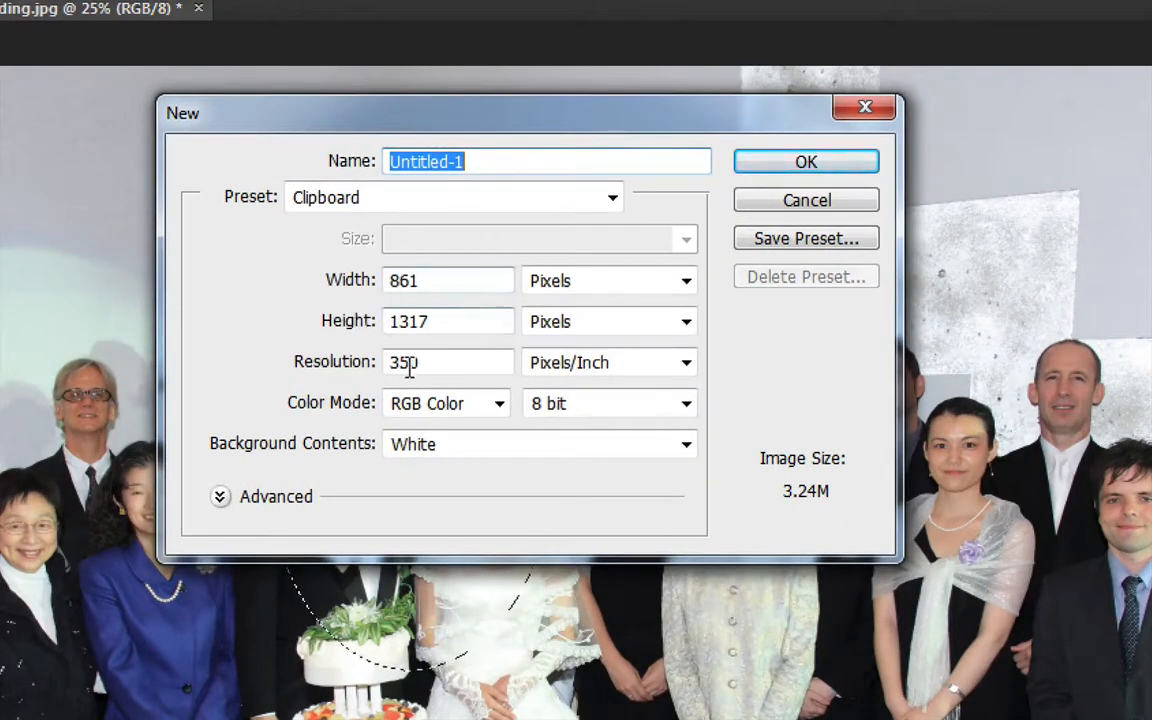
pyautogui.click(806, 164)
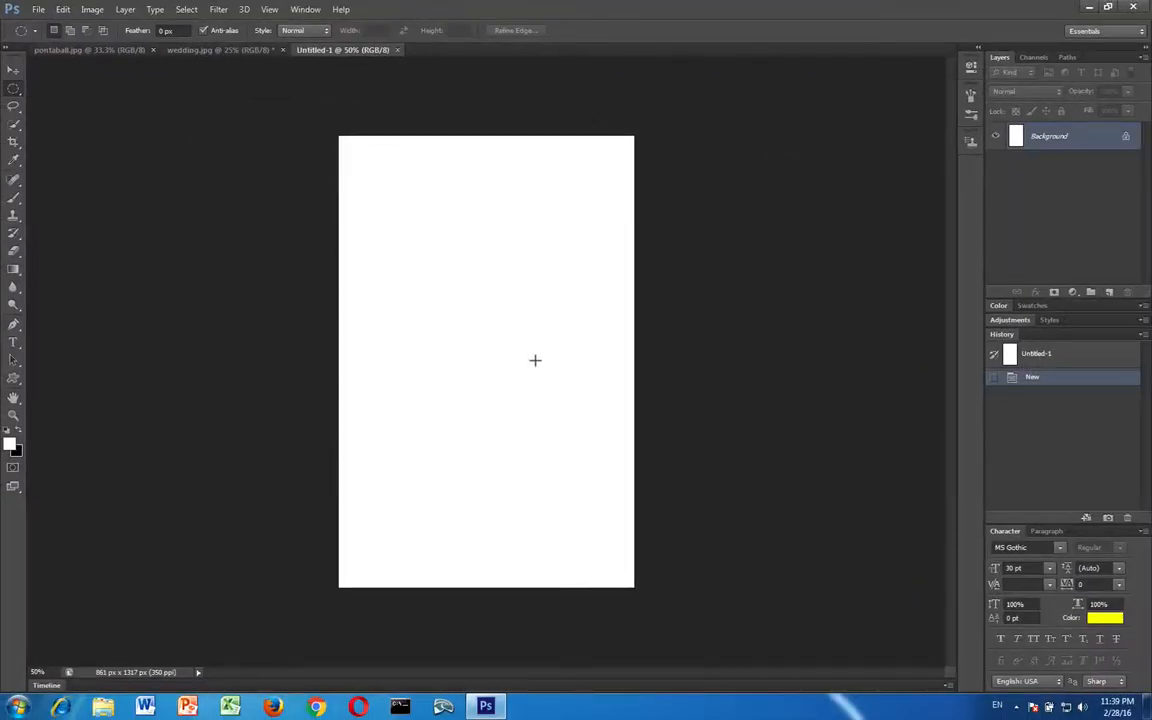
pyautogui.hotkey('ctrl', 'v')
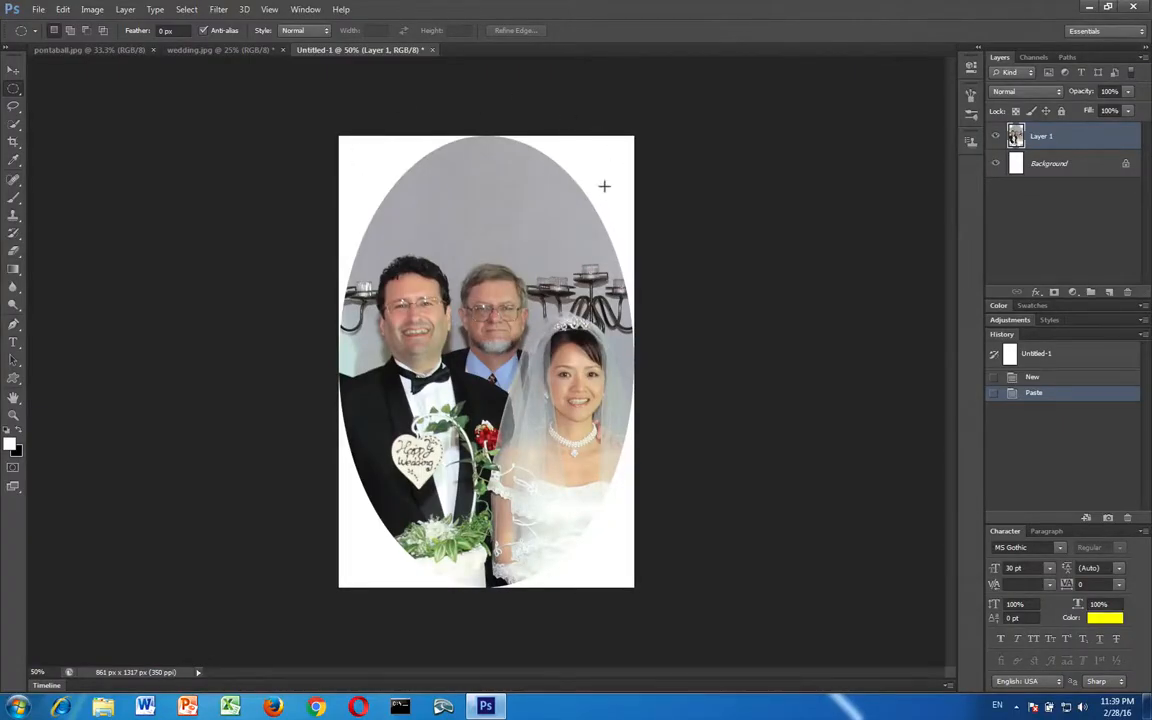
pyautogui.click(995, 163)
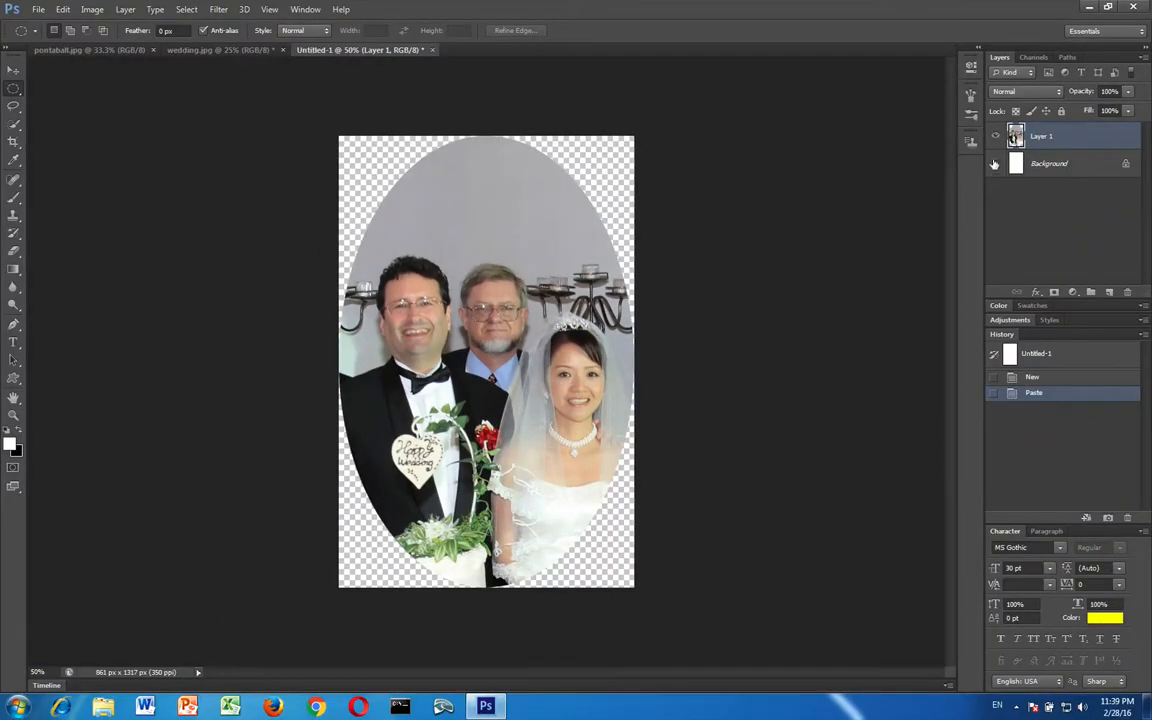
pyautogui.click(994, 164)
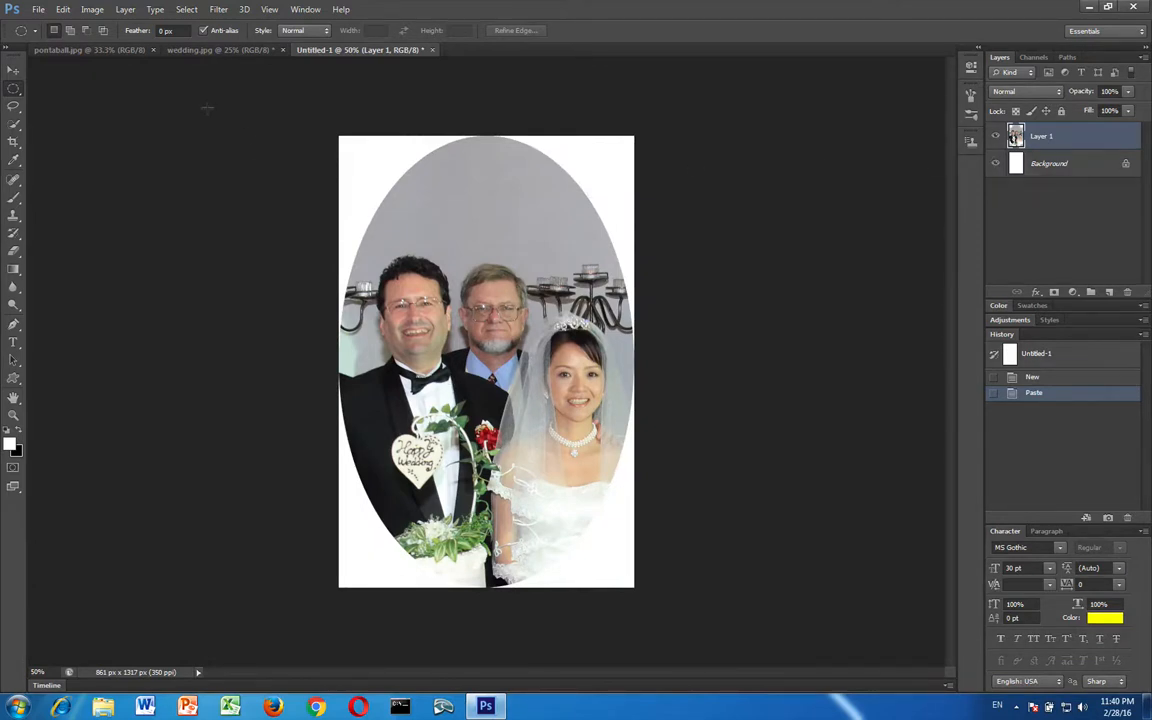
# Switch to pontaball.jpg and clear the rectangular selection around the dog
pyautogui.click(90, 50)
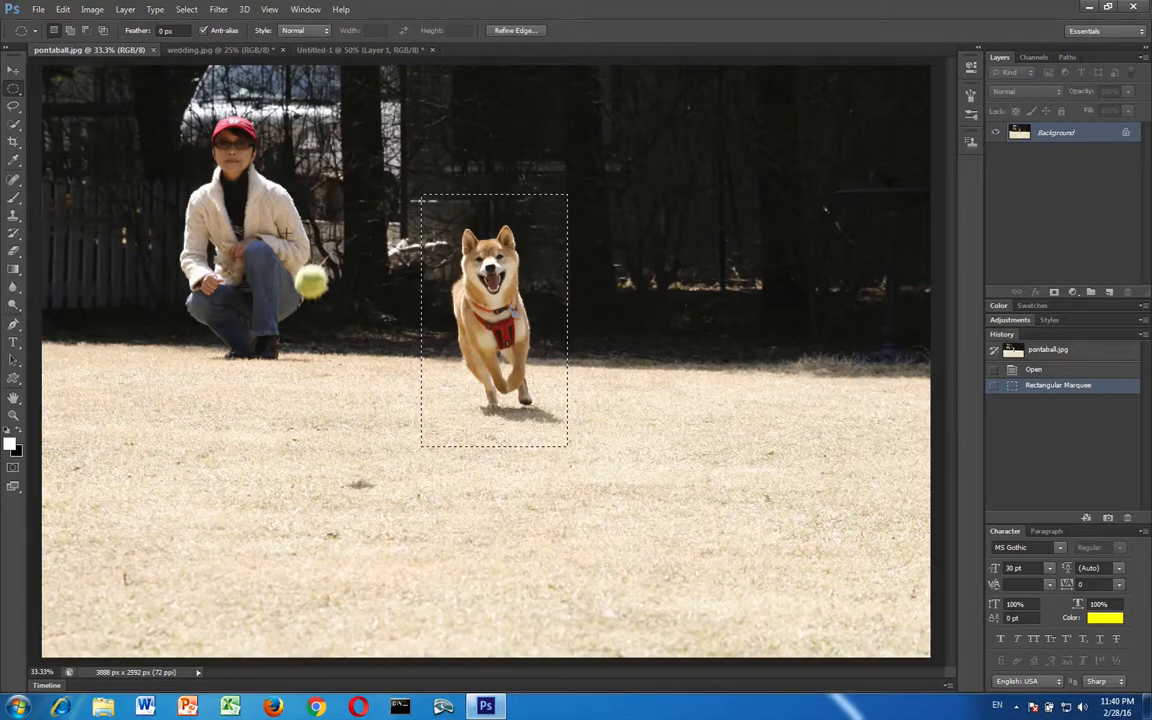
pyautogui.hotkey('ctrl', 'd')
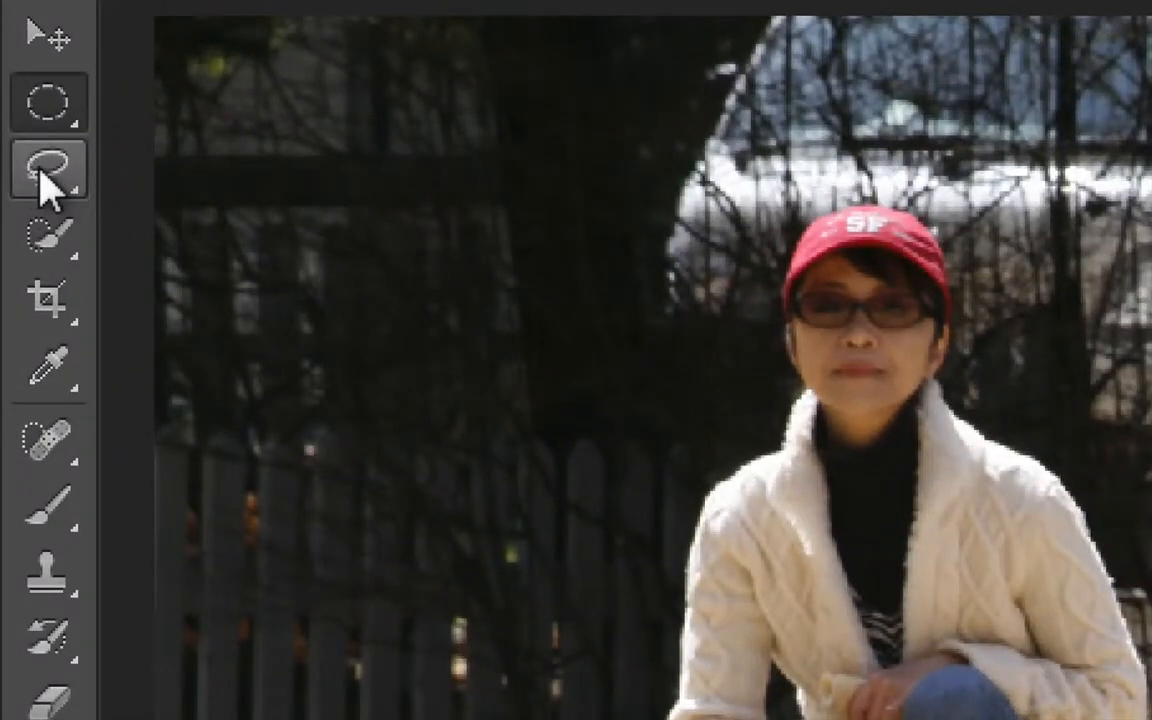
# Try a freehand Lasso selection around the running dog and clear it
pyautogui.click(40, 172)
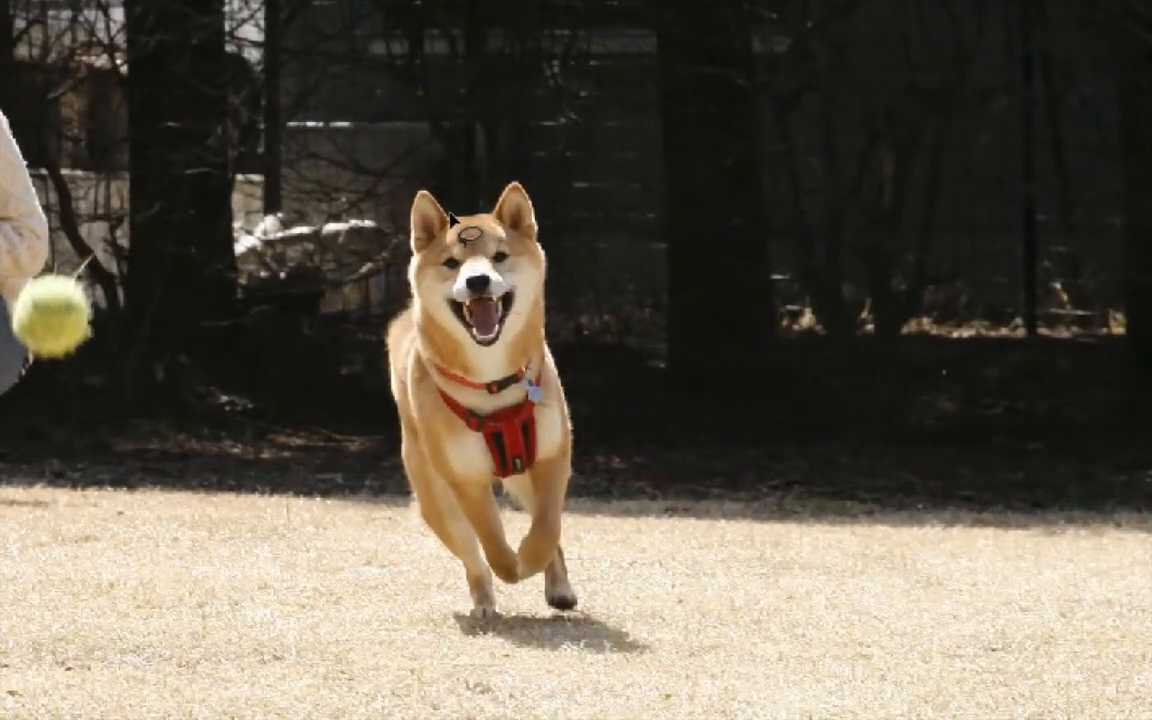
pyautogui.moveTo(449, 216)
pyautogui.mouseDown()
pyautogui.moveTo(413, 200)
pyautogui.moveTo(385, 328)
pyautogui.moveTo(389, 426)
pyautogui.moveTo(406, 482)
pyautogui.moveTo(502, 529)
pyautogui.moveTo(614, 423)
pyautogui.moveTo(605, 310)
pyautogui.mouseUp()
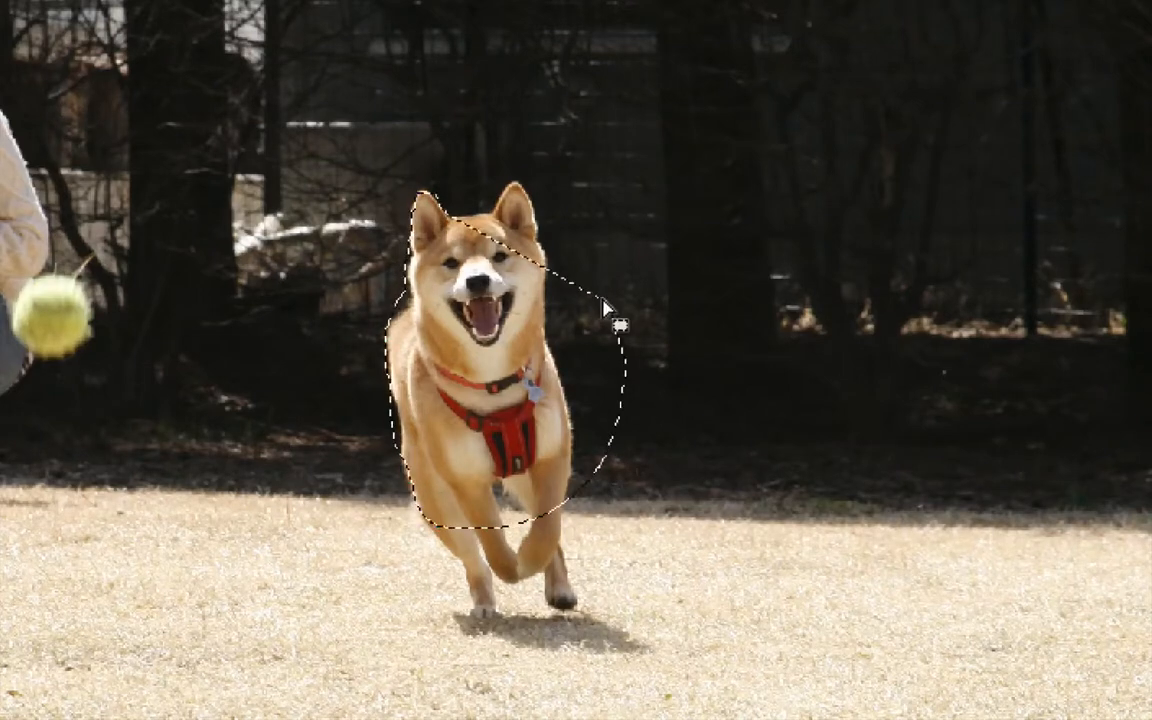
pyautogui.click(608, 239)
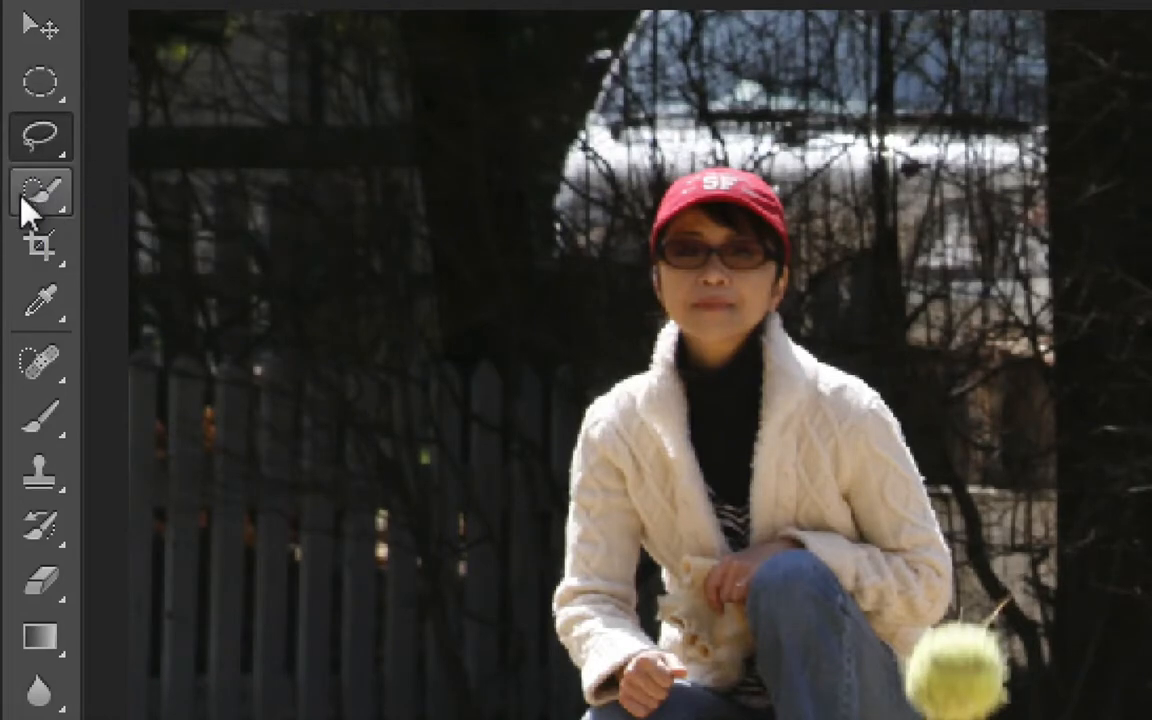
# Select the running dog with the Quick Selection tool, using a brush size of 20 px
pyautogui.click(45, 205)
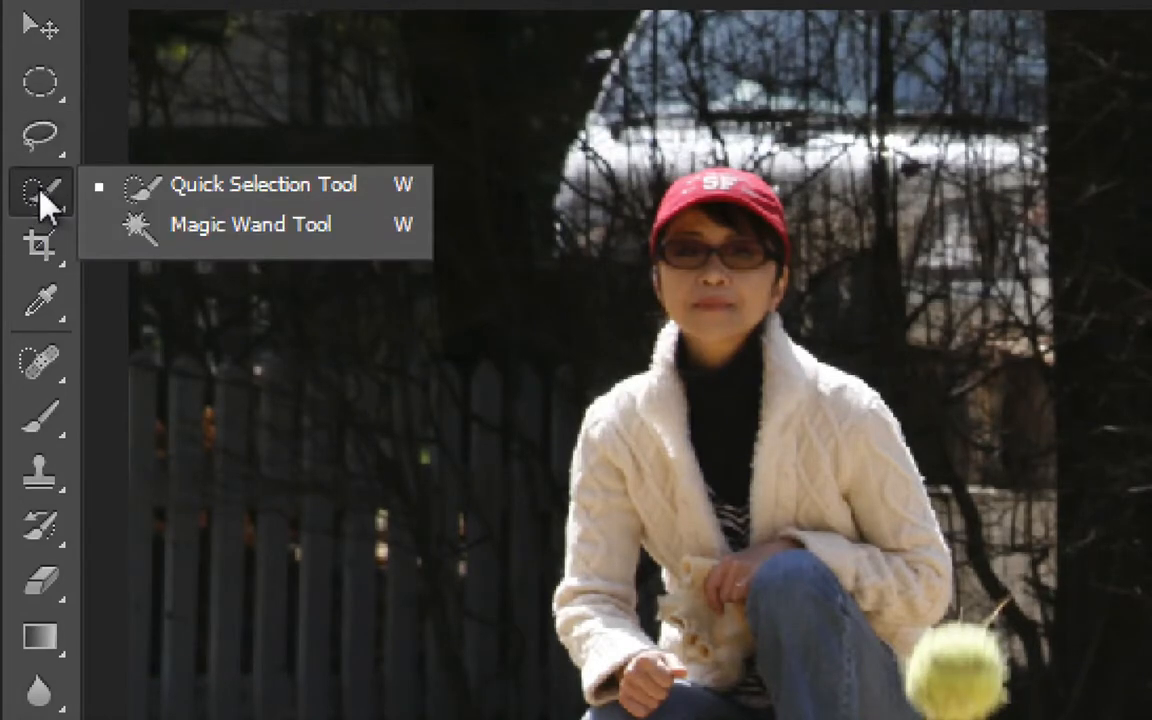
pyautogui.click(240, 205)
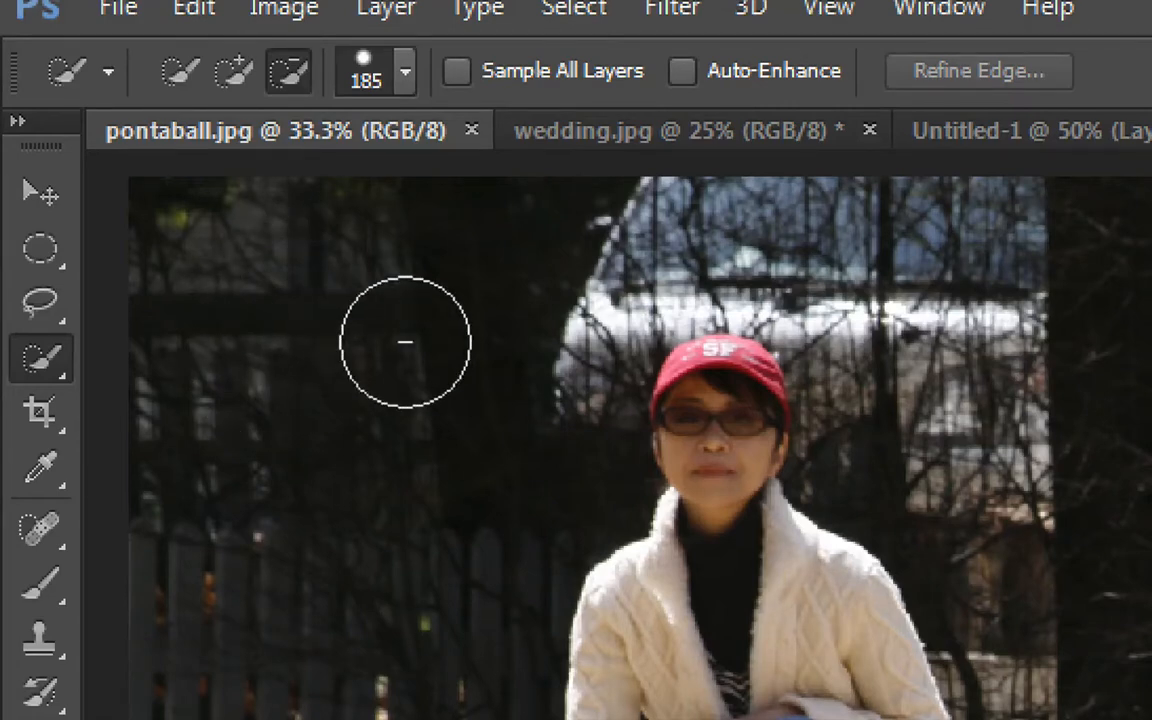
pyautogui.click(405, 76)
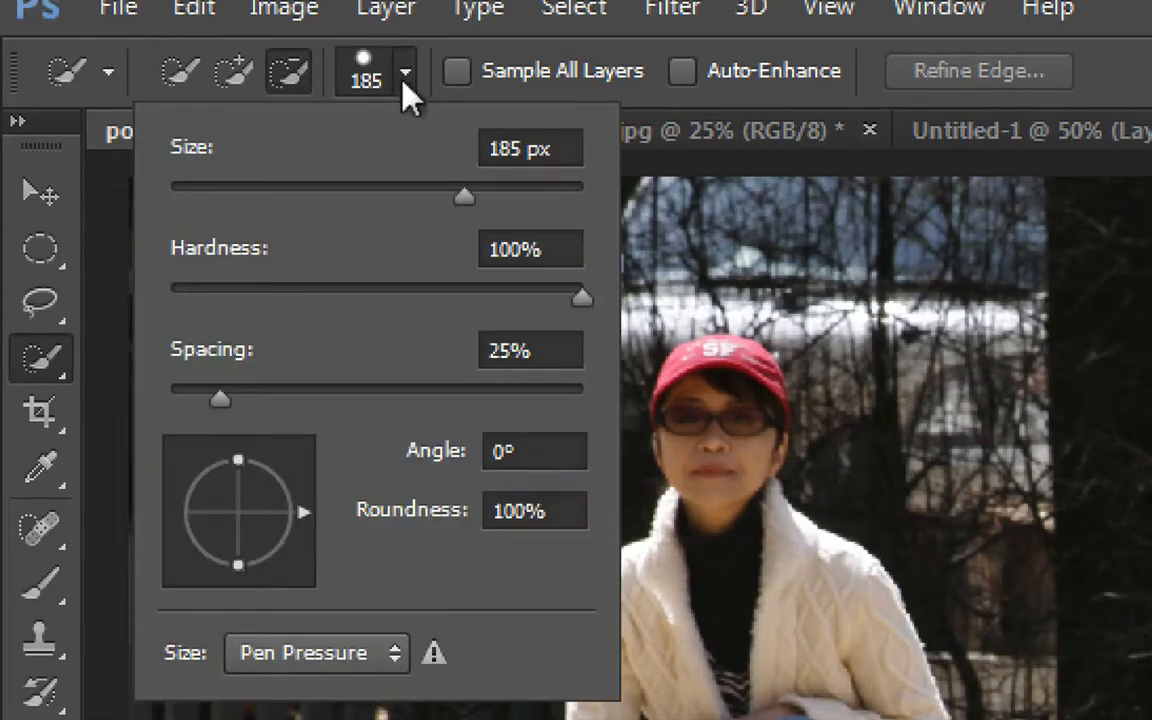
pyautogui.click(211, 190)
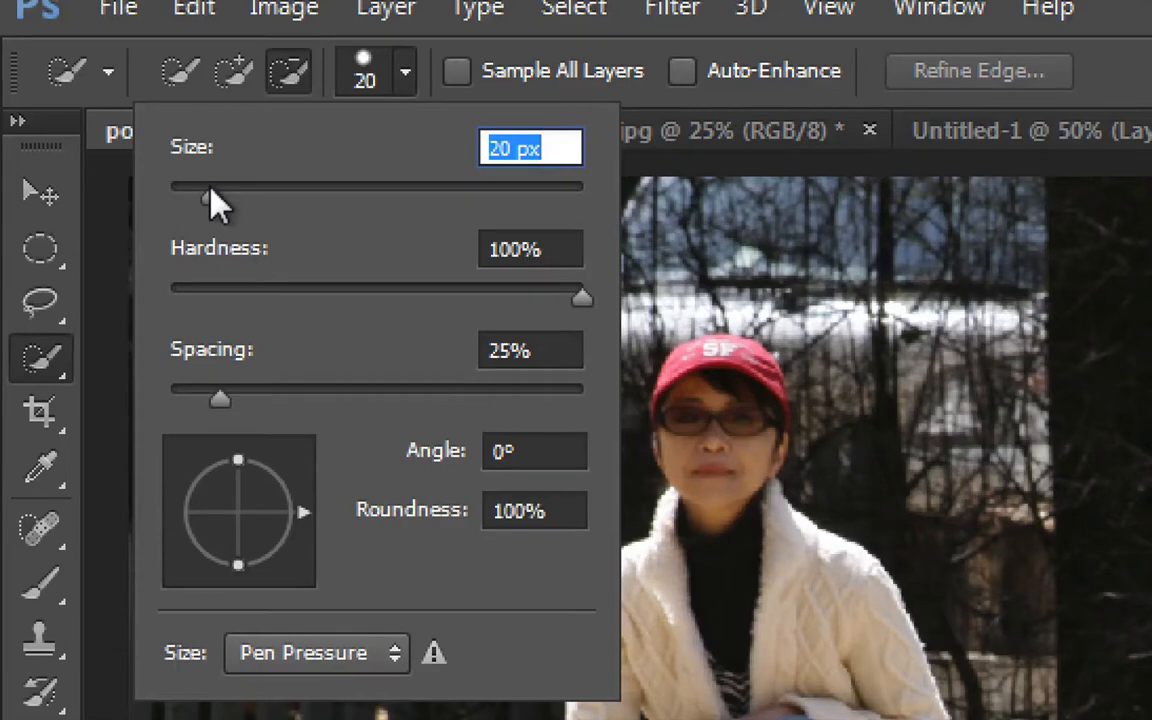
pyautogui.press('Return')
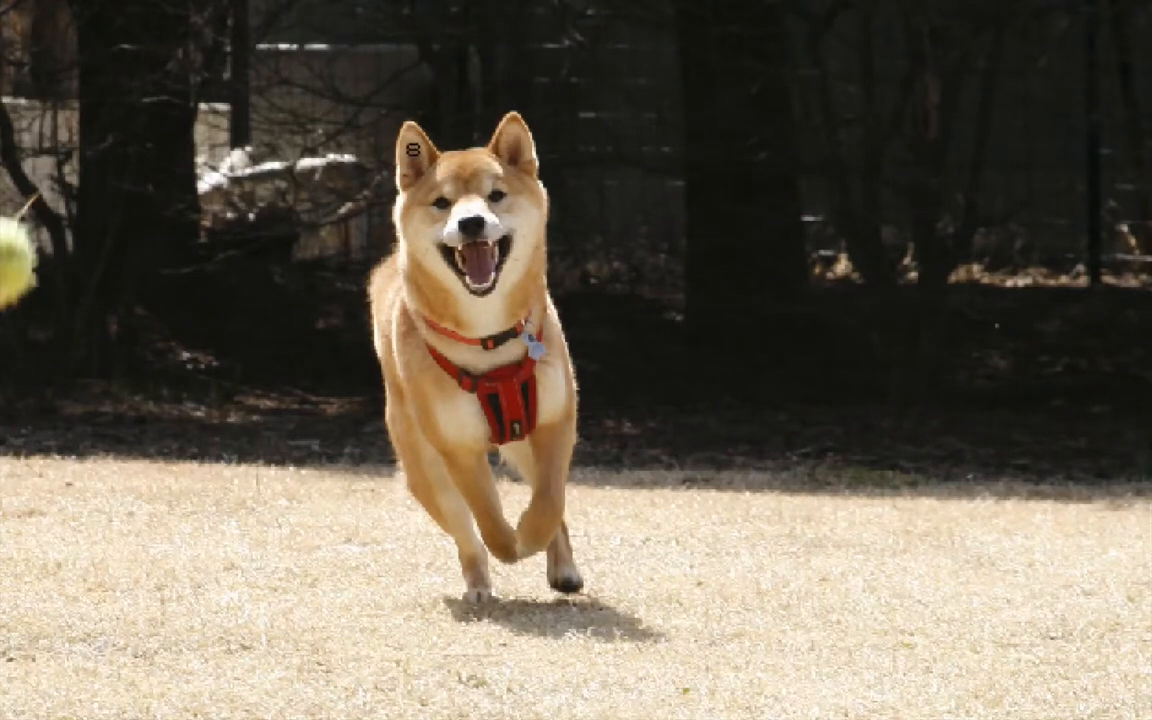
pyautogui.moveTo(413, 147)
pyautogui.mouseDown()
pyautogui.moveTo(387, 172)
pyautogui.moveTo(415, 202)
pyautogui.moveTo(456, 175)
pyautogui.moveTo(512, 167)
pyautogui.mouseUp()
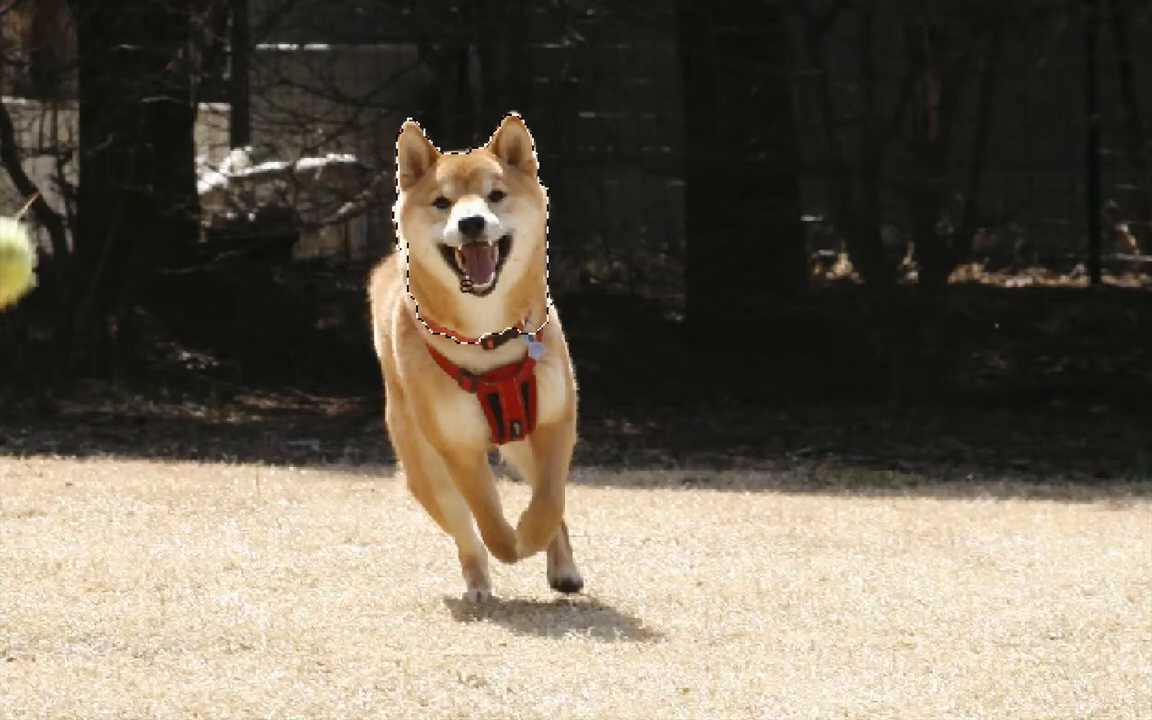
pyautogui.moveTo(358, 260); pyautogui.dragTo(392, 290)
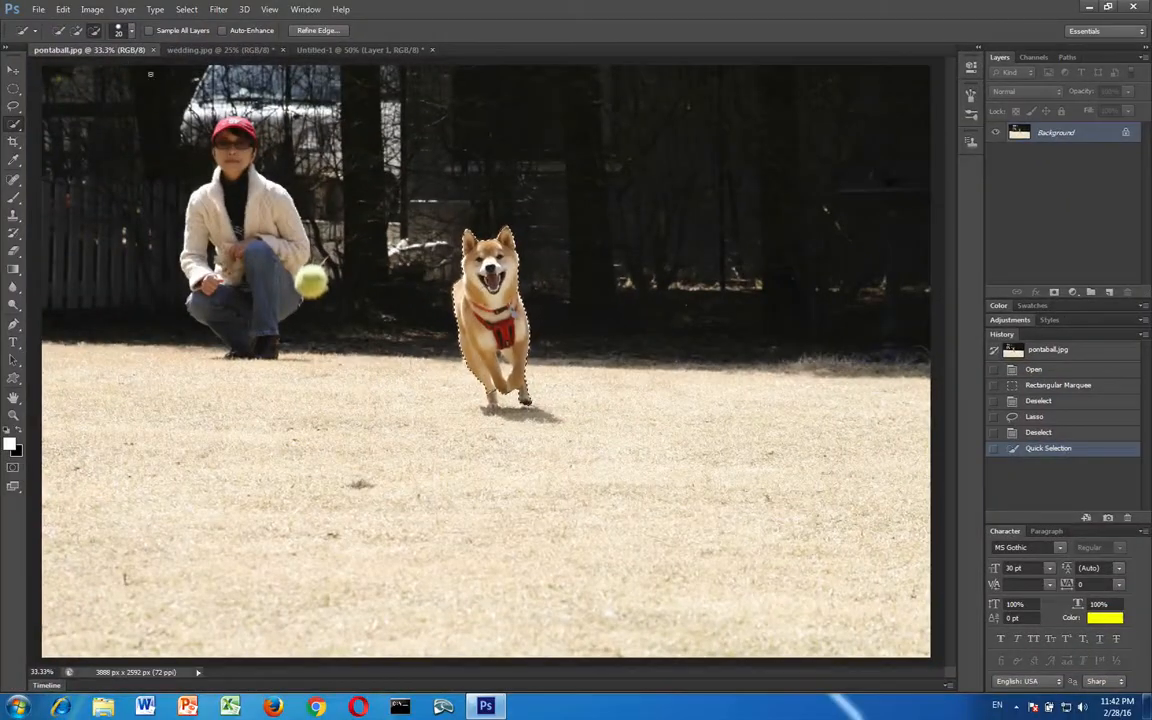
# Copy the selected dog and paste it into the Untitled-1 document above the oval wedding picture
pyautogui.click(60, 11)
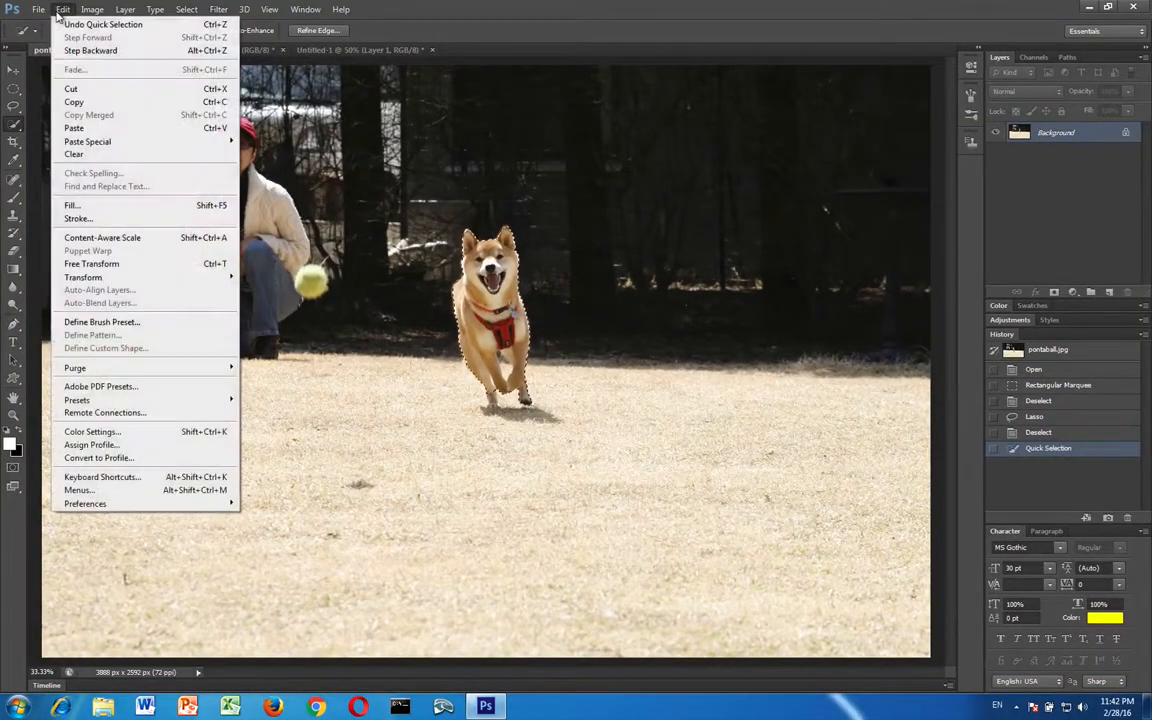
pyautogui.click(74, 104)
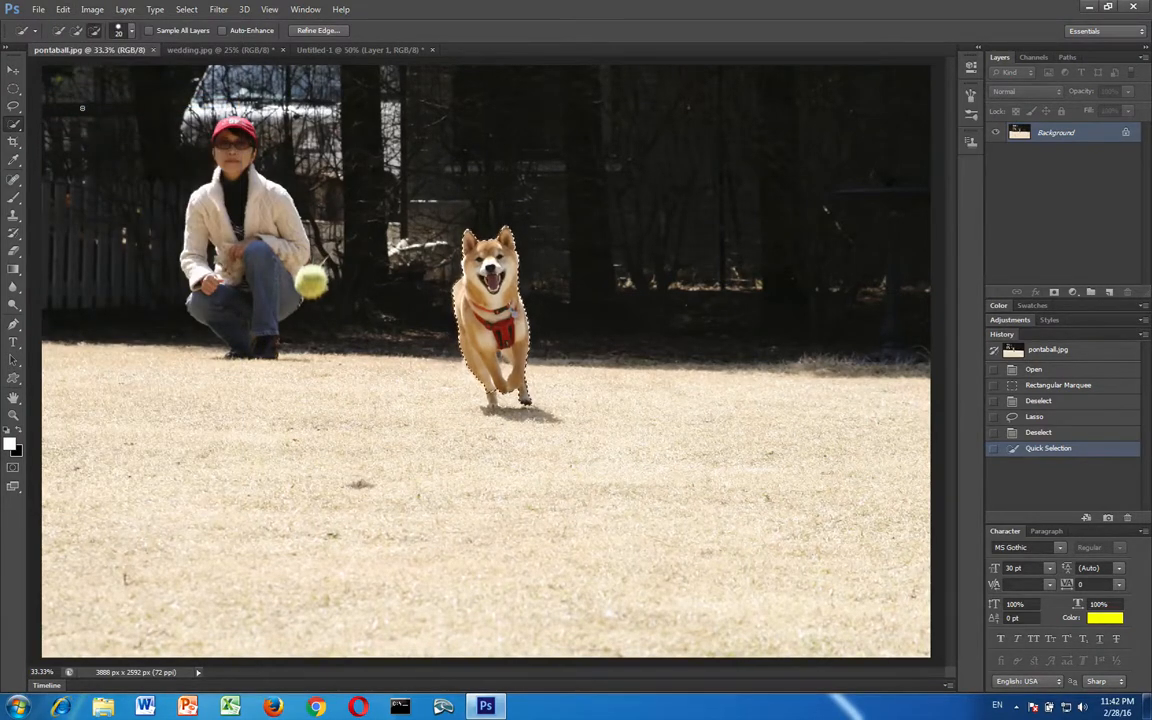
pyautogui.click(350, 50)
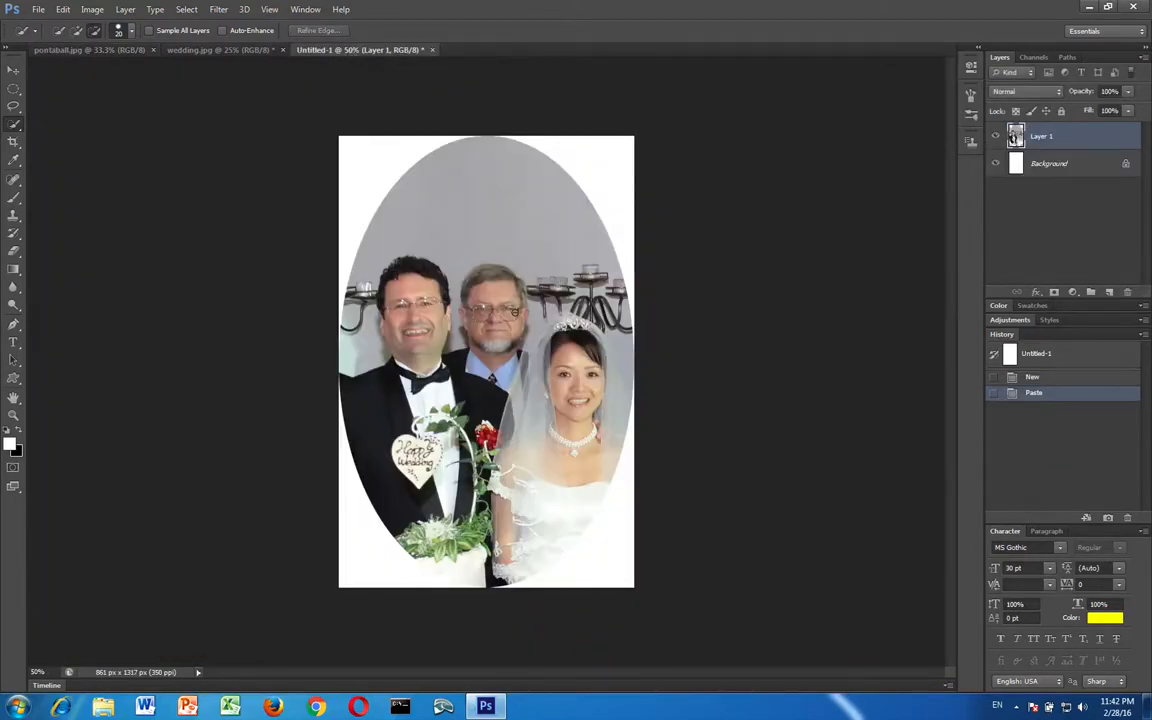
pyautogui.hotkey('ctrl', 'v')
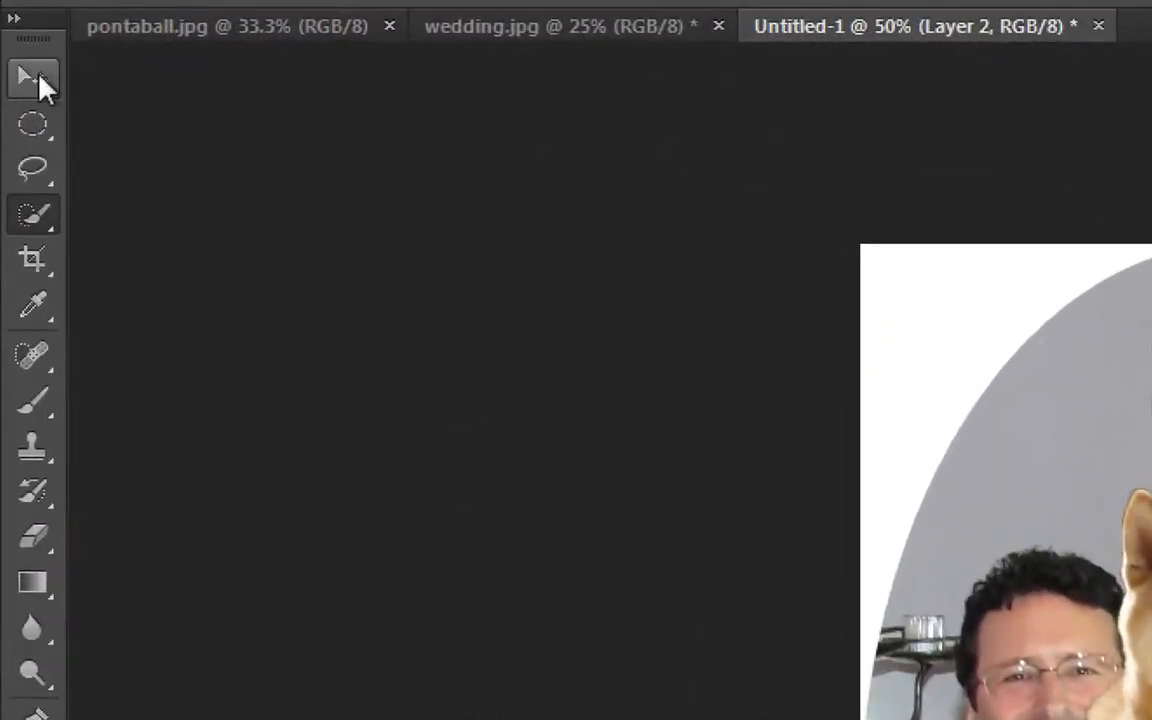
# Move the pasted dog down to the bottom edge of the canvas, between the groom and the bride
pyautogui.click(29, 76)
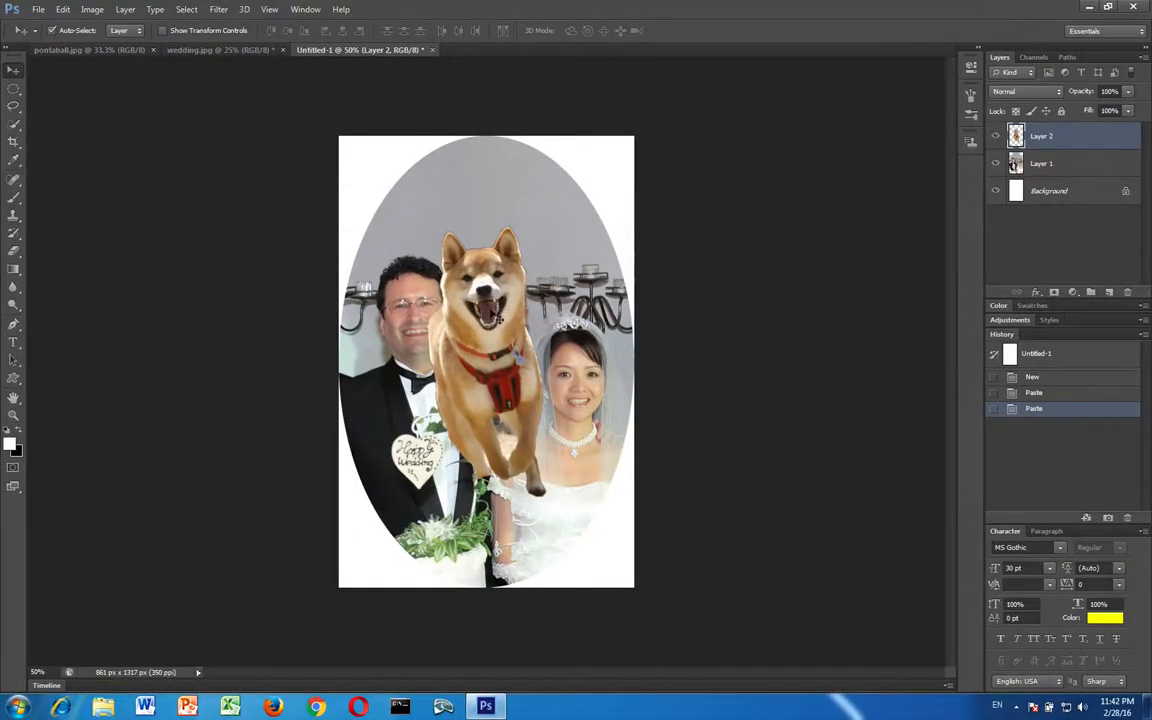
pyautogui.moveTo(510, 282); pyautogui.dragTo(512, 457)
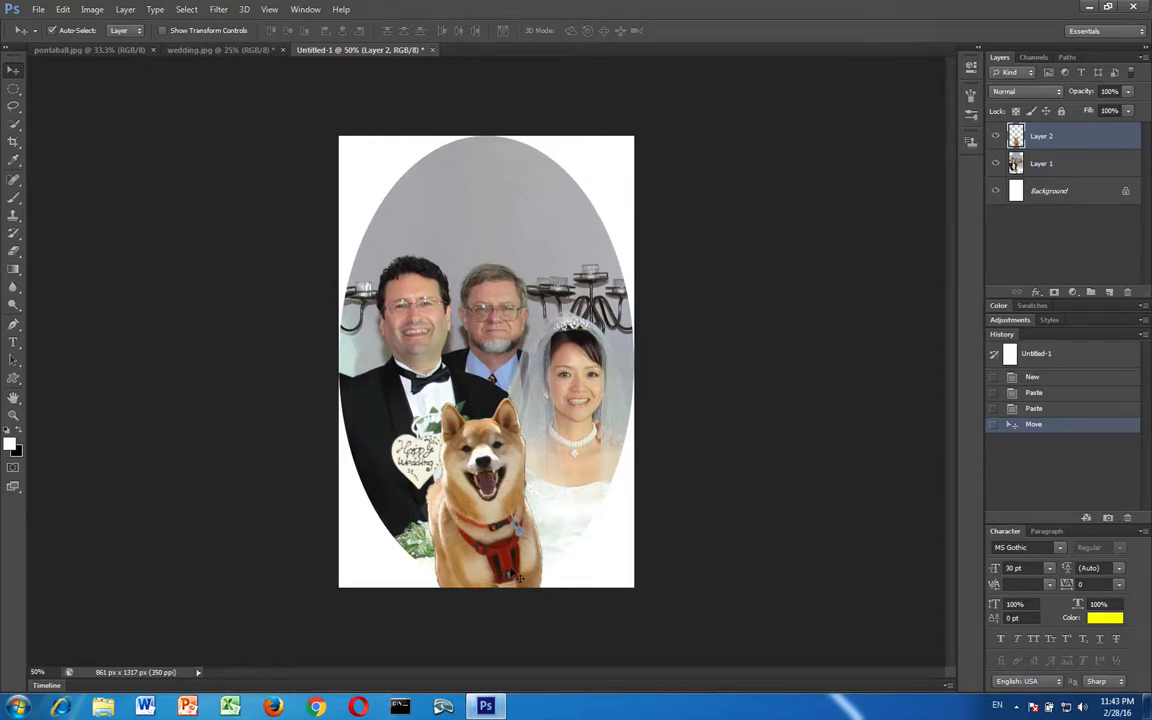
# Save the oval composite for the web as a JPEG at quality 80, named PontaWedding.jpg, on the Desktop
pyautogui.click(32, 10)
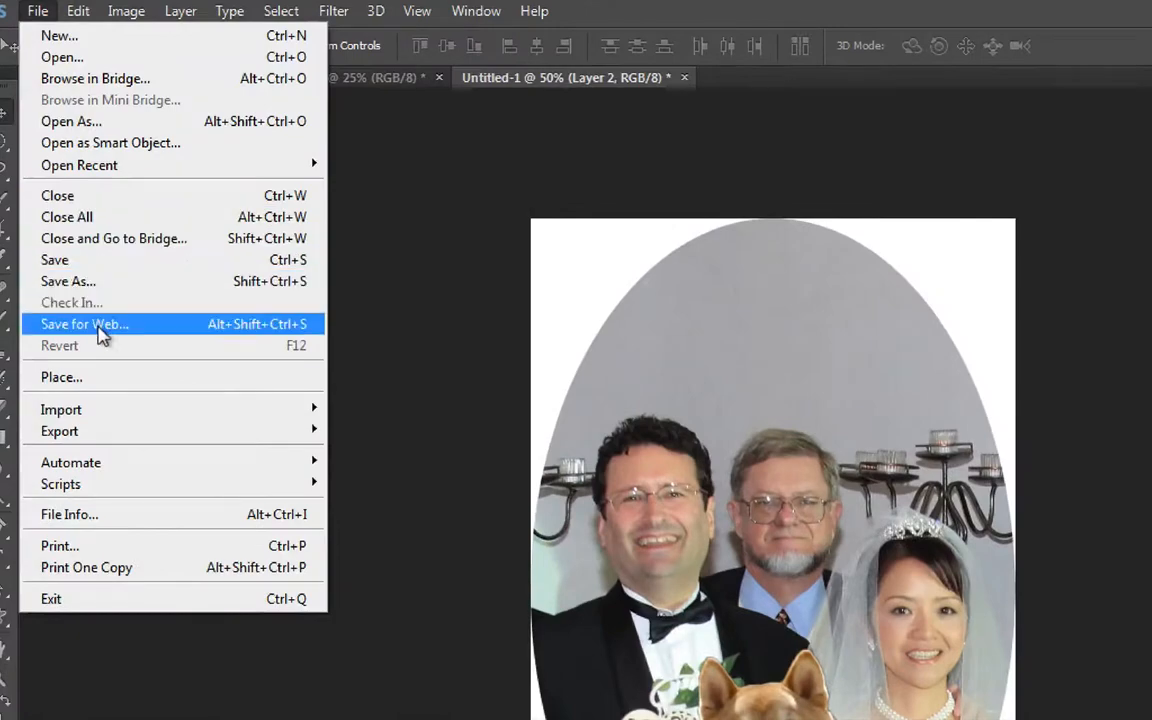
pyautogui.click(72, 202)
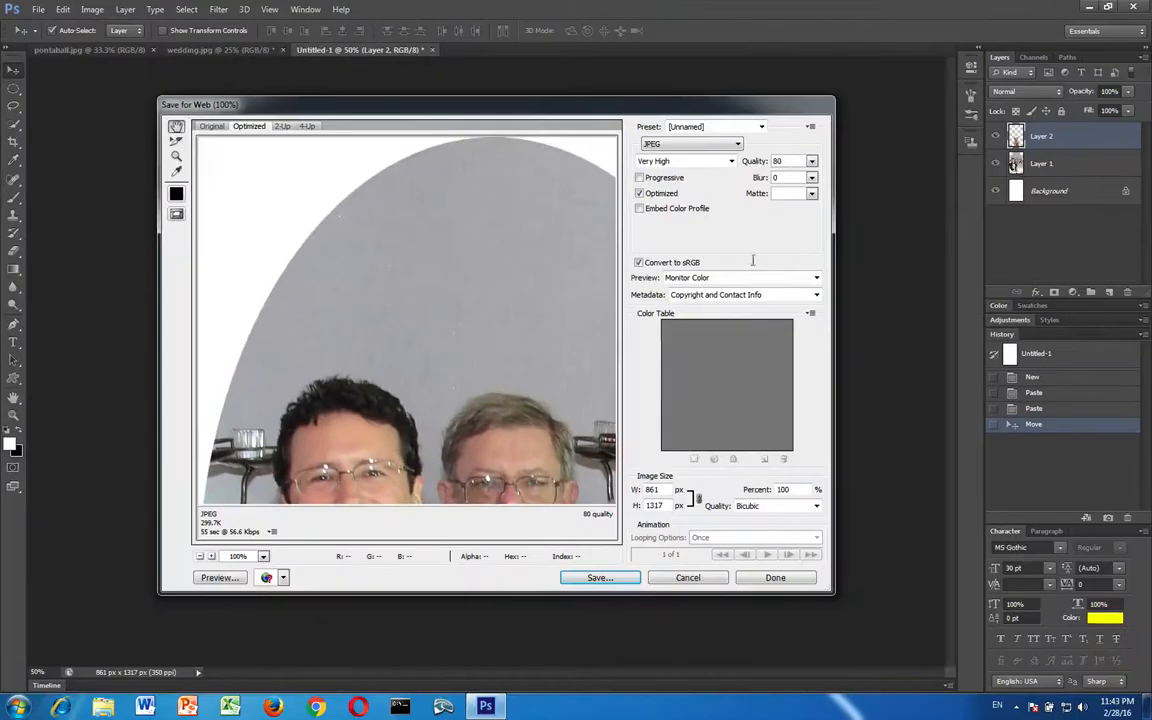
pyautogui.click(599, 577)
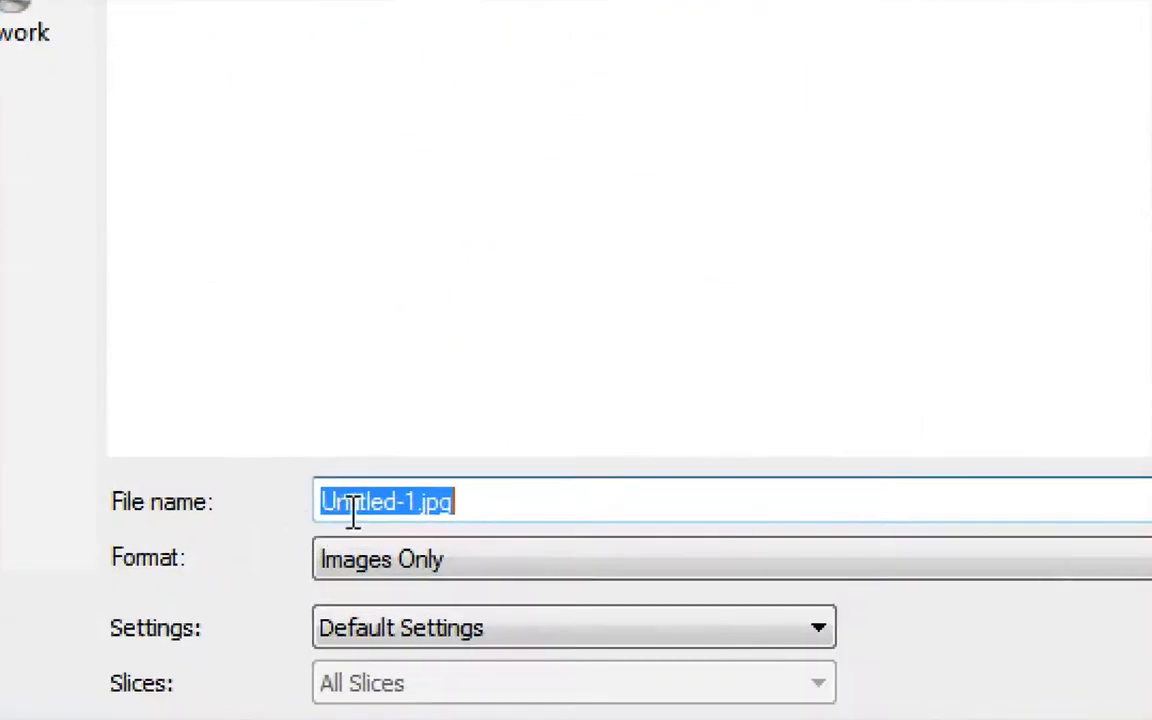
pyautogui.click(323, 508)
pyautogui.moveTo(418, 502); pyautogui.dragTo(321, 501)
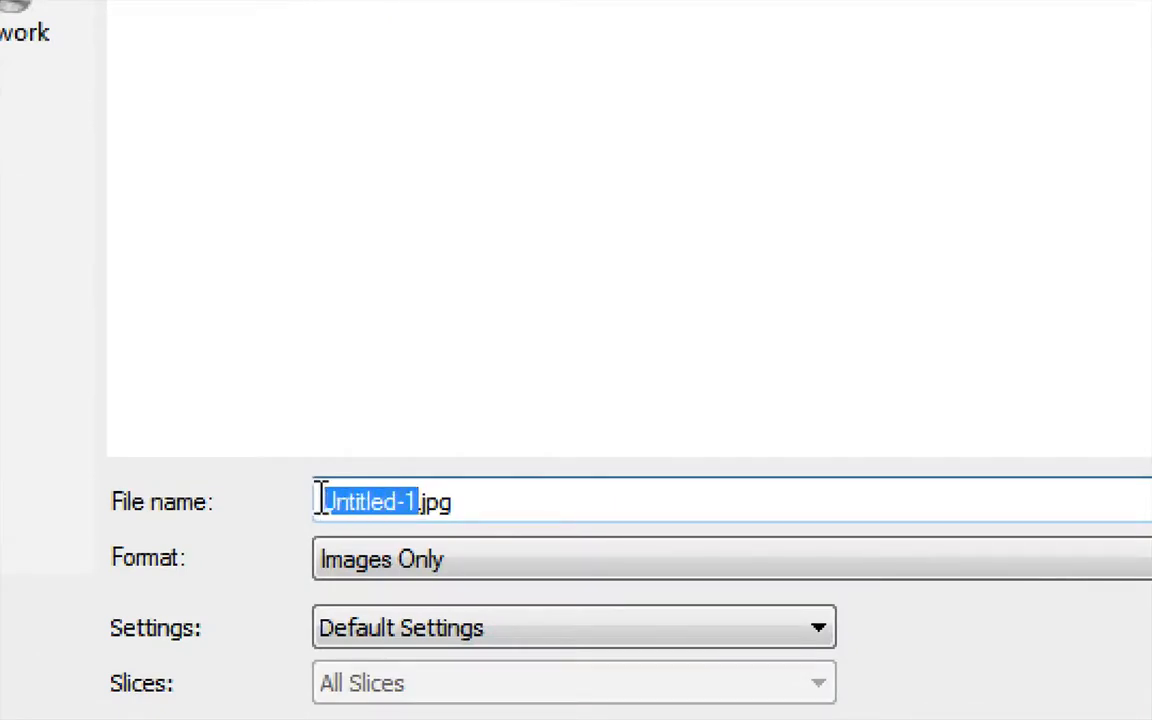
pyautogui.write('PontaWedd')
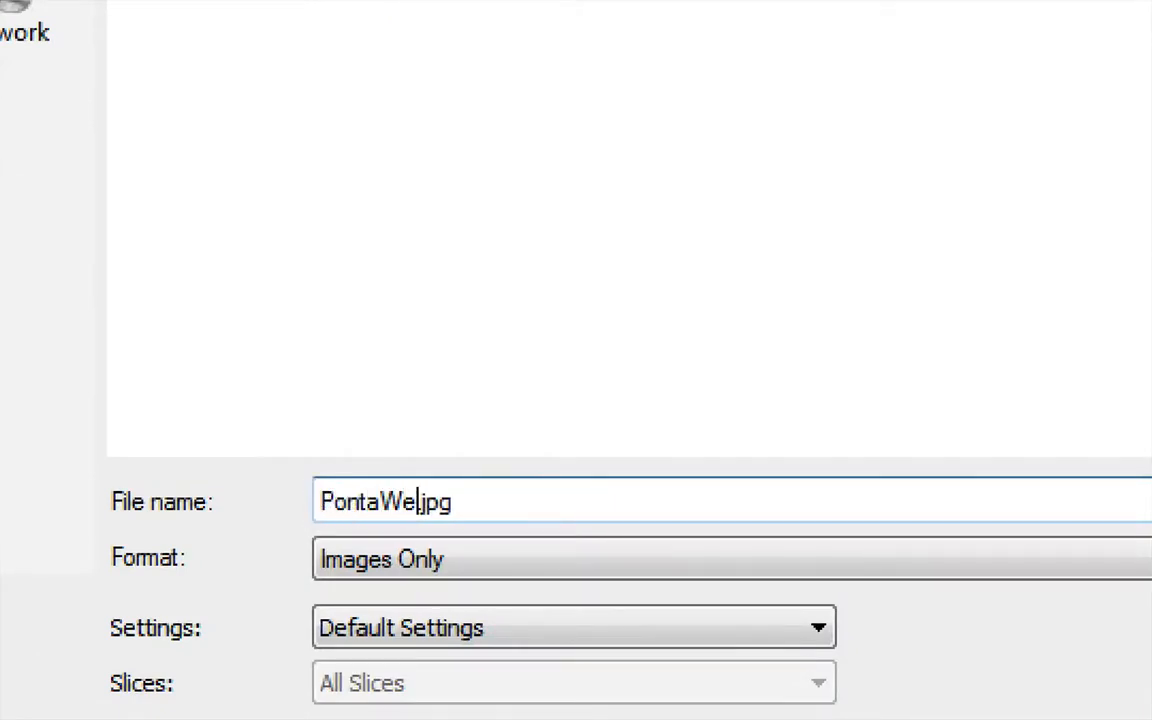
pyautogui.write('ing')
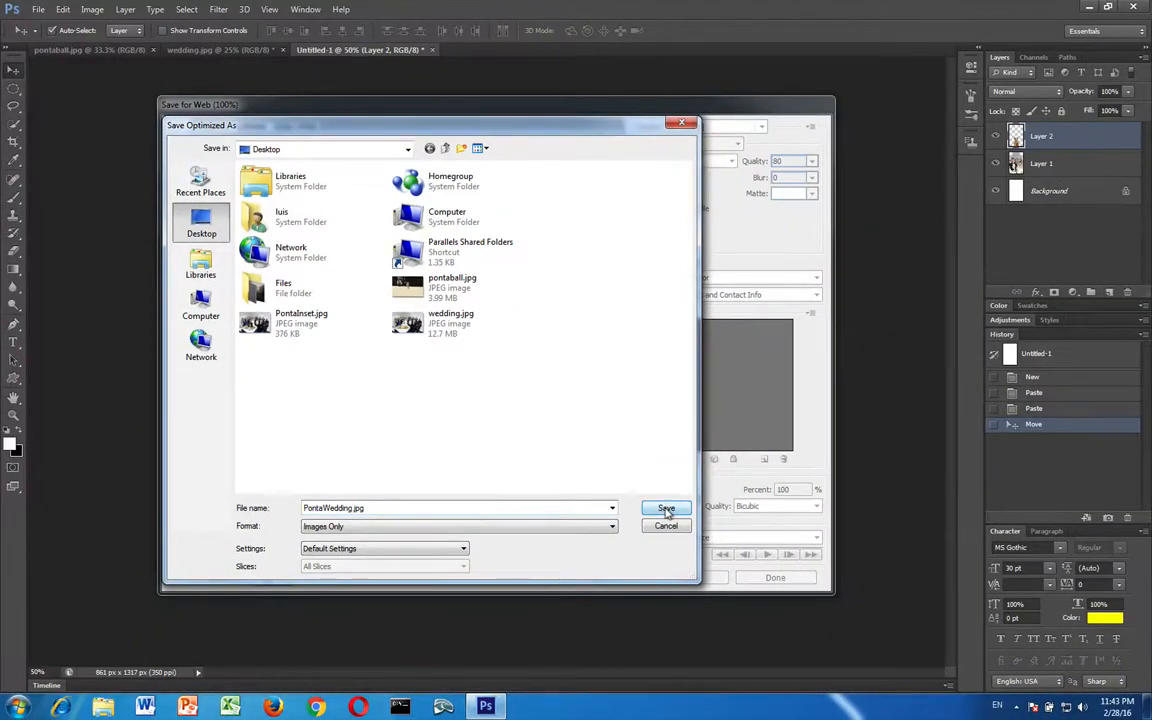
pyautogui.click(666, 509)
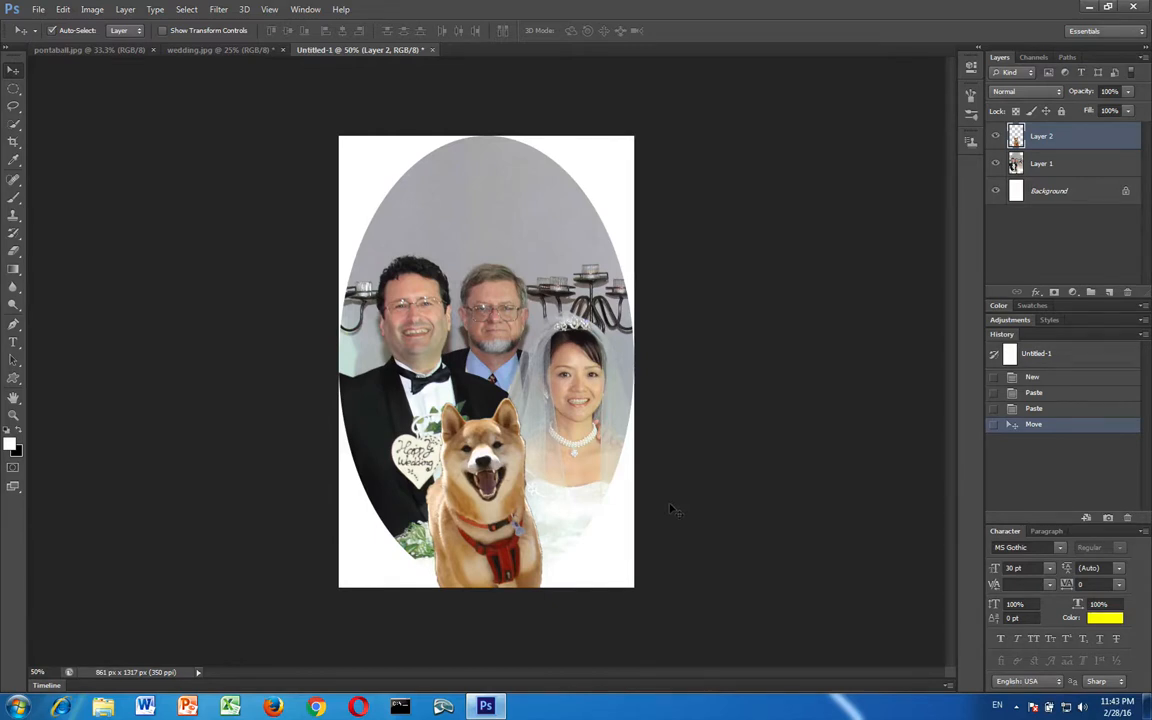
# Return to wedding.jpg, clear the oval selection, and set the Elliptical Marquee tool's feather to 20 px
pyautogui.click(196, 49)
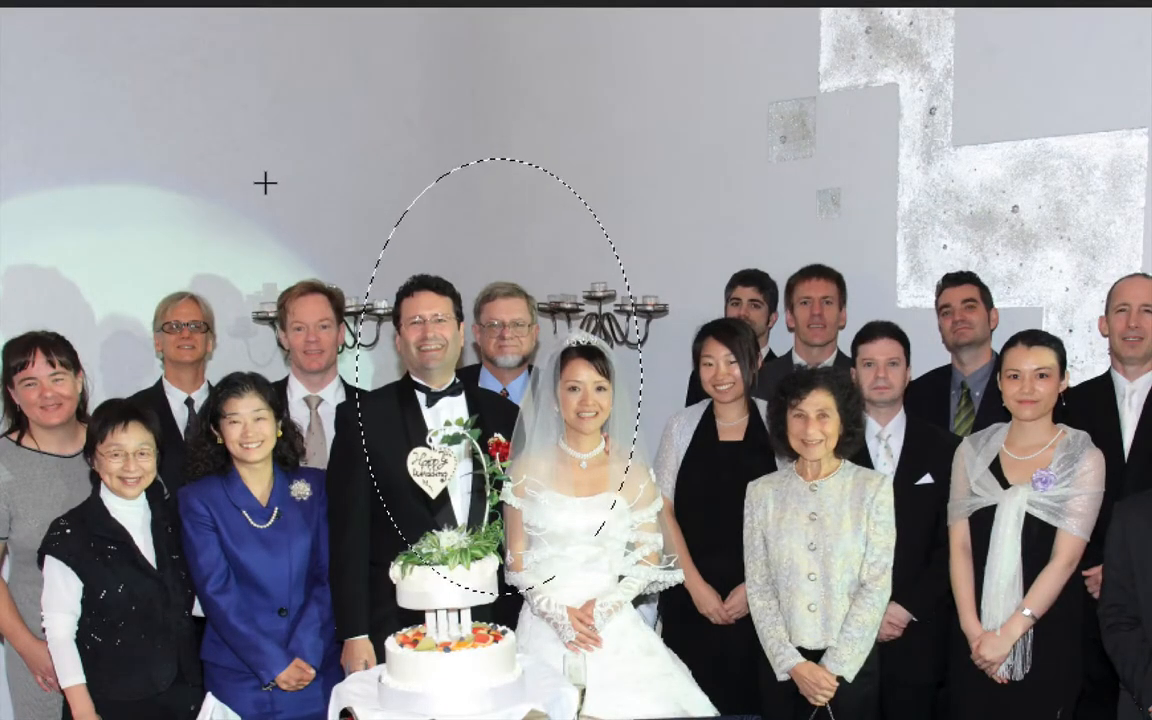
pyautogui.hotkey('ctrl', 'd')
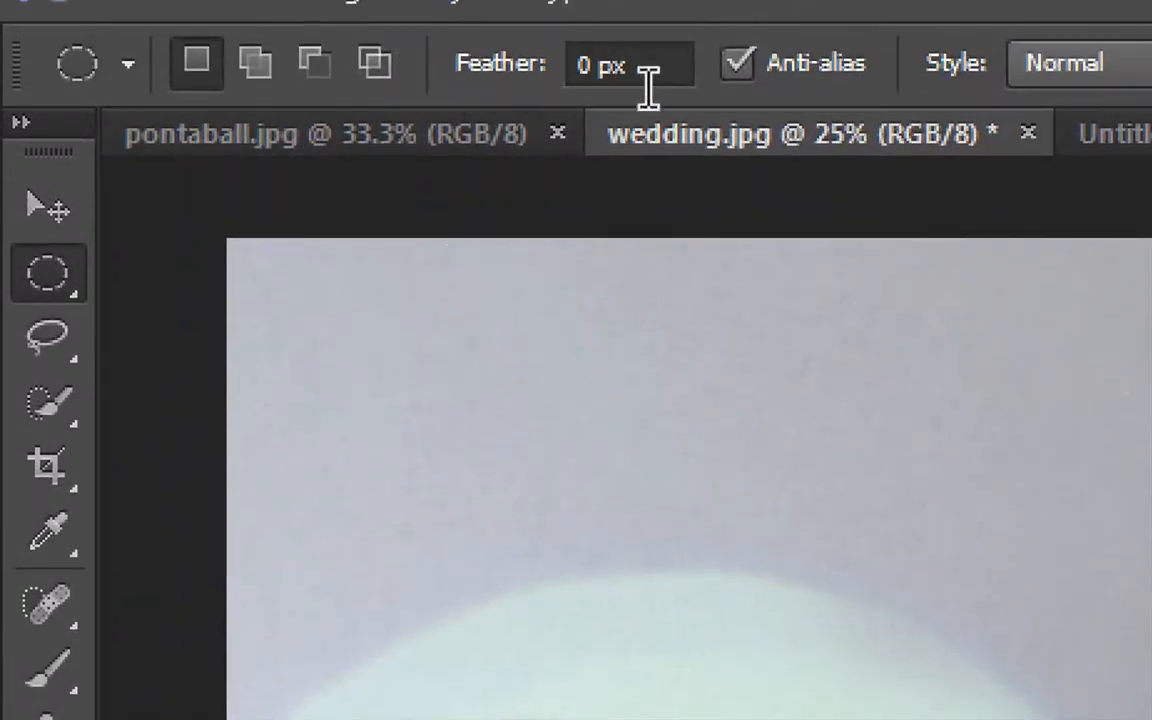
pyautogui.click(609, 63)
pyautogui.press('Left')
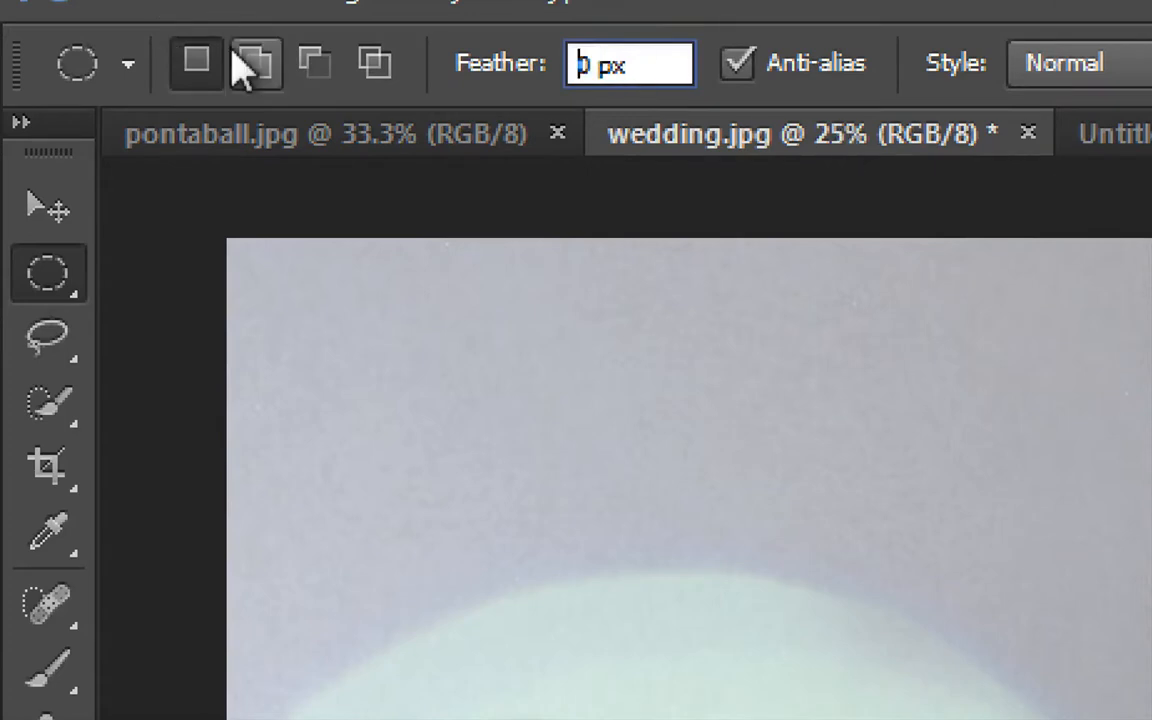
pyautogui.write('2')
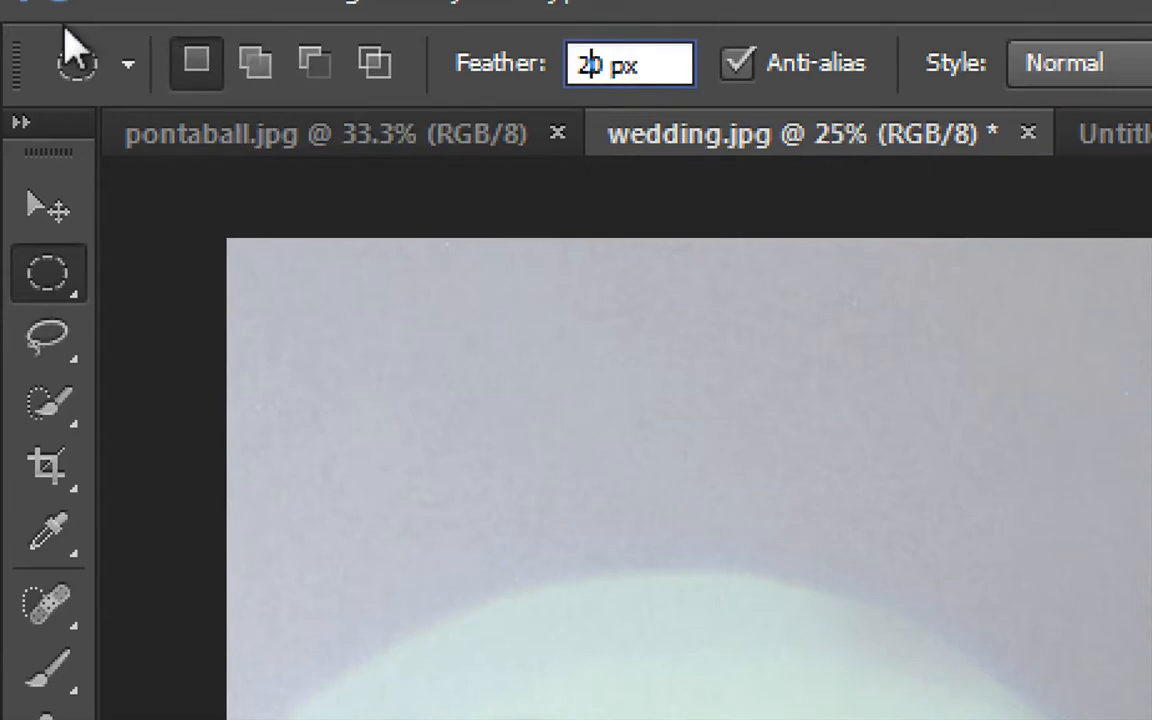
pyautogui.press('Return')
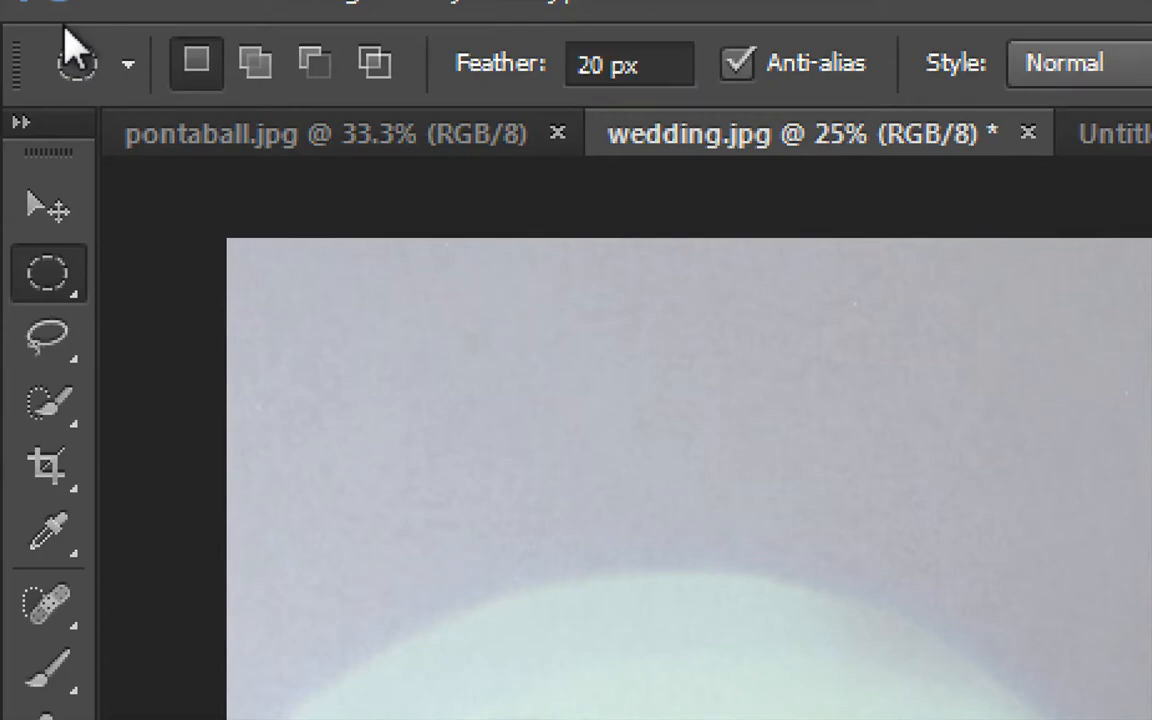